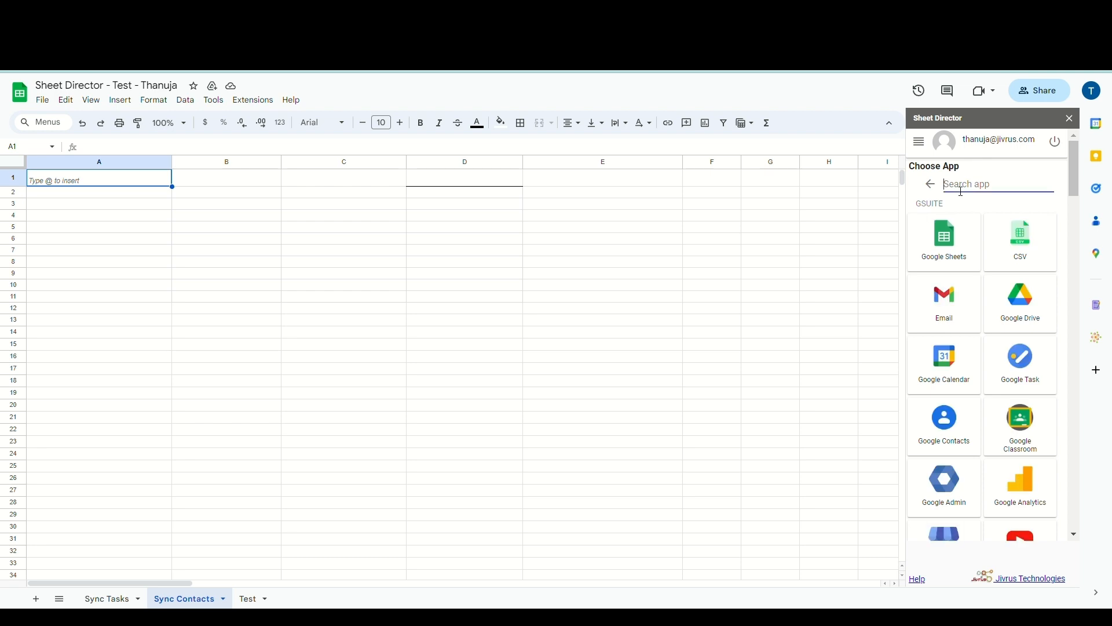
Pick Xero as the app, set its service to Query, and start connecting to Xero
type("xero")
left_click(950, 219)
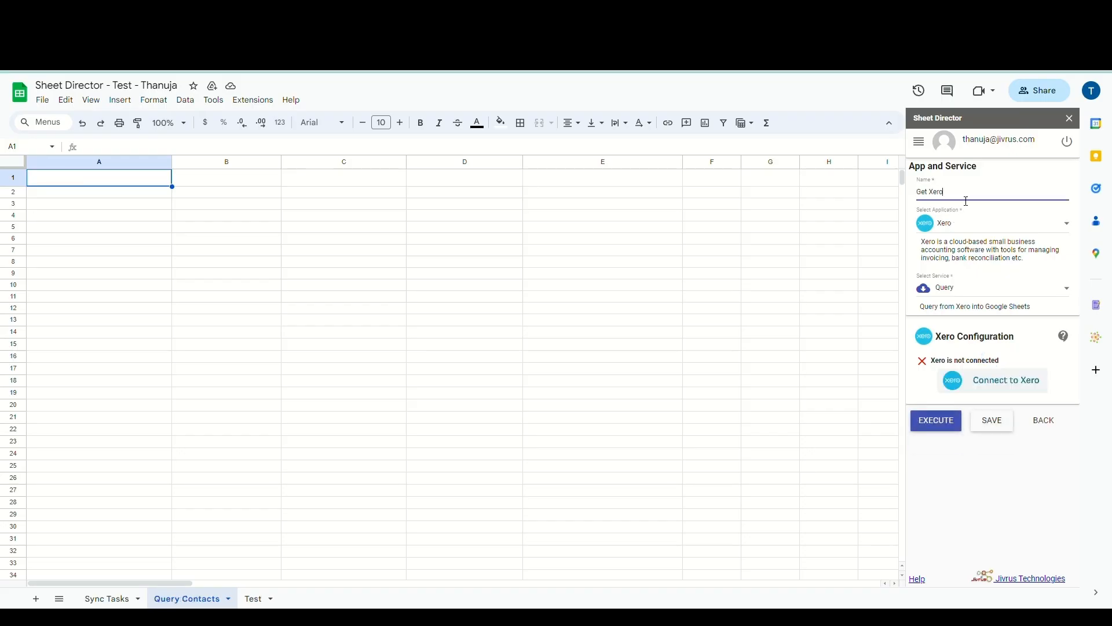
left_click(972, 298)
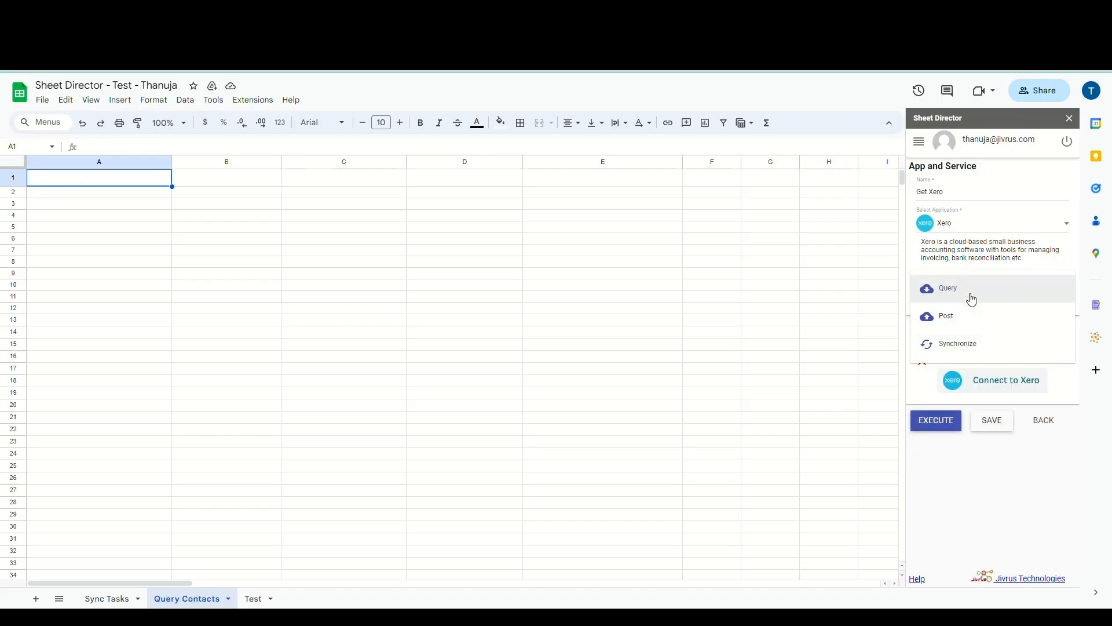
left_click(972, 297)
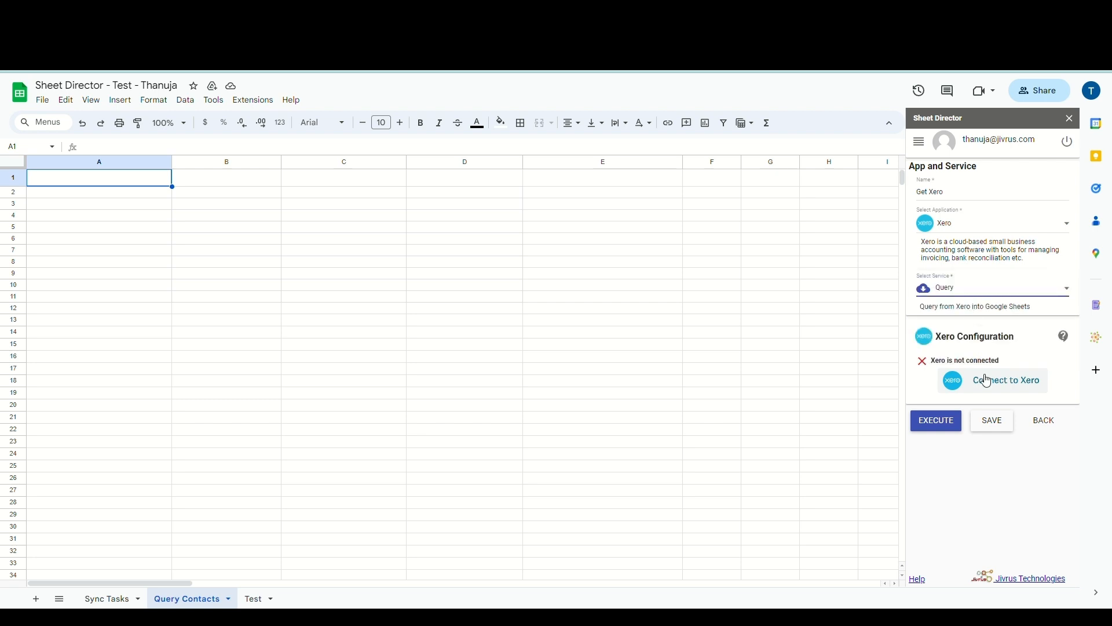
left_click(982, 375)
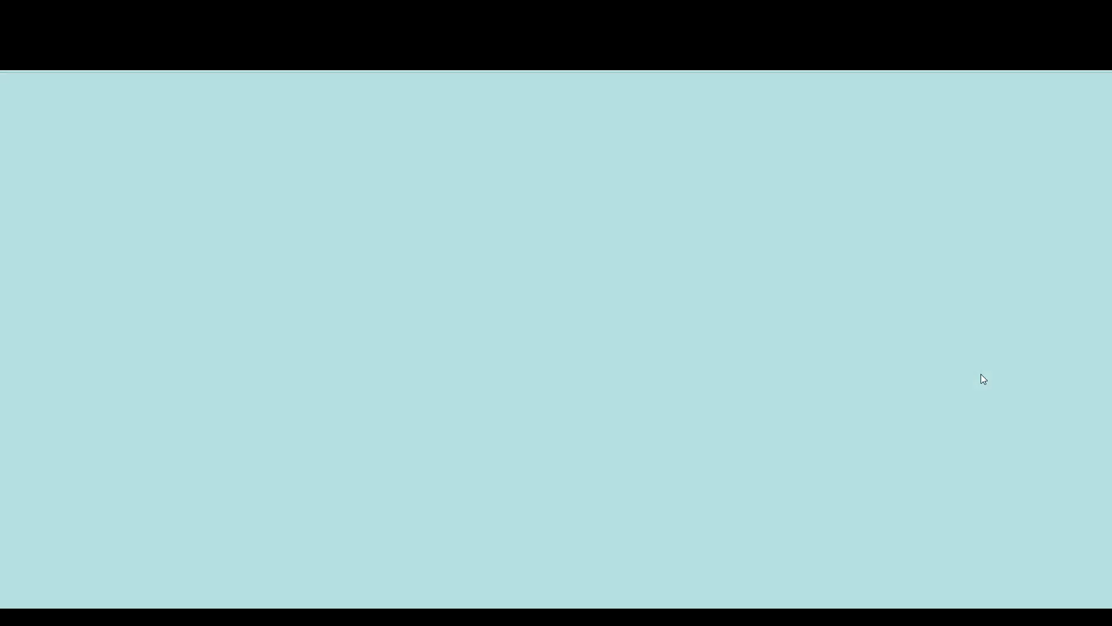
Allow the app access to the Xero organisation on the consent page
scroll(706, 374, "down", 2)
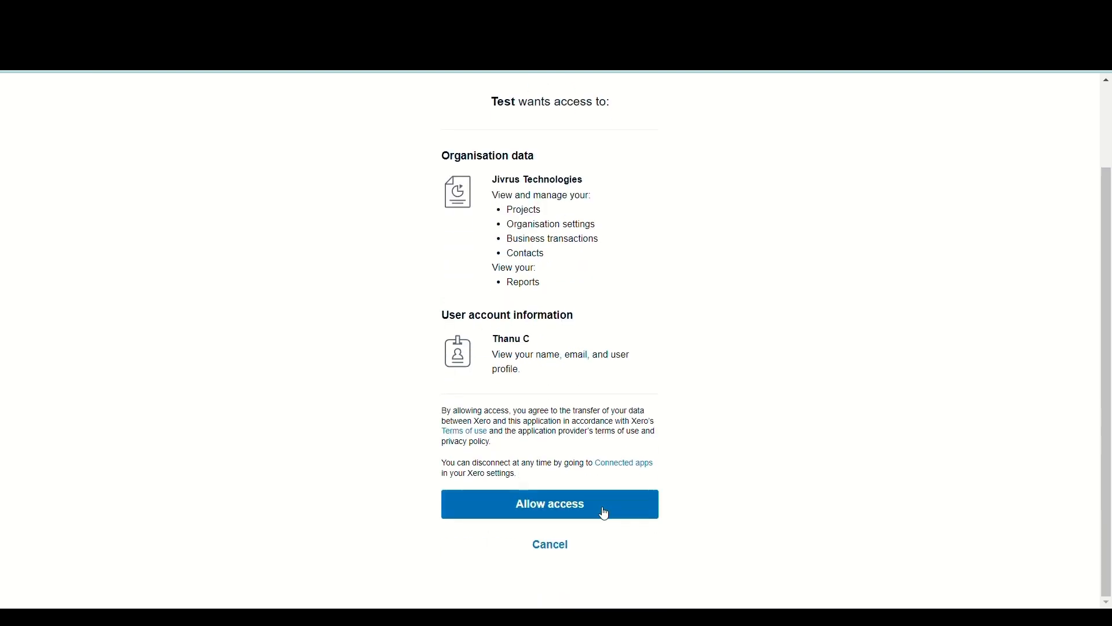
left_click(600, 507)
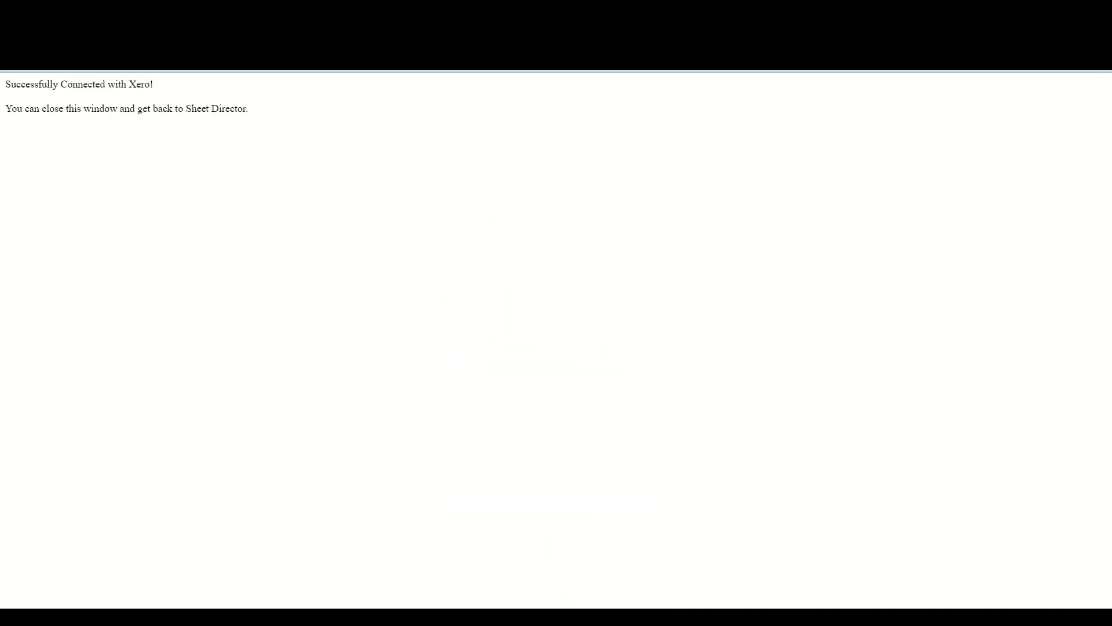
scroll(996, 368, "down", 5)
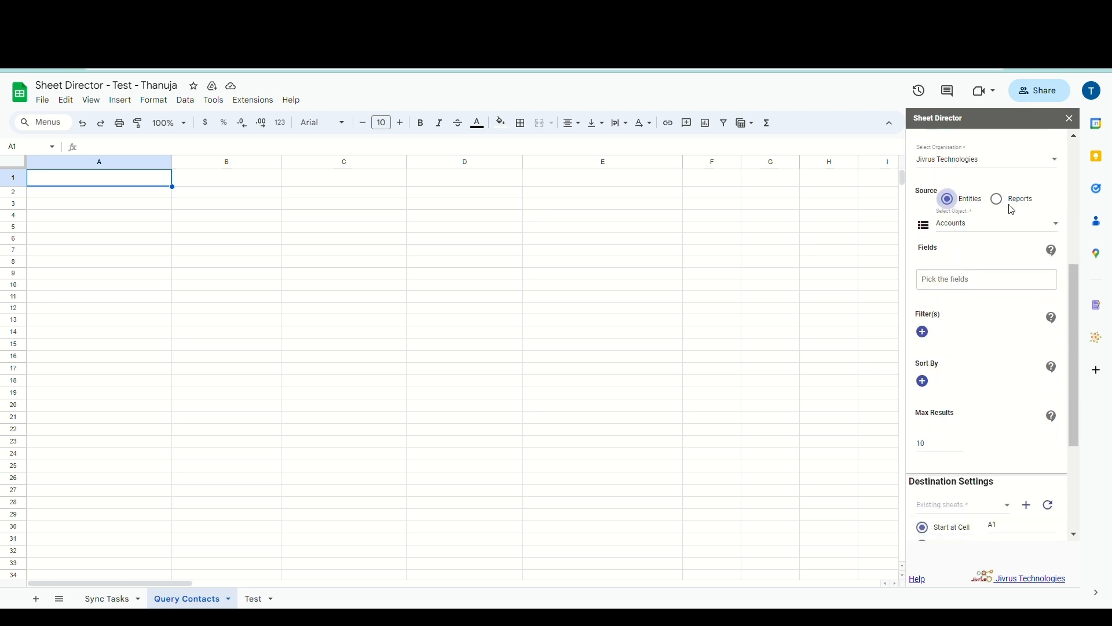
Choose Contacts as the Xero object to query
left_click(962, 230)
scroll(973, 262, "down", 8)
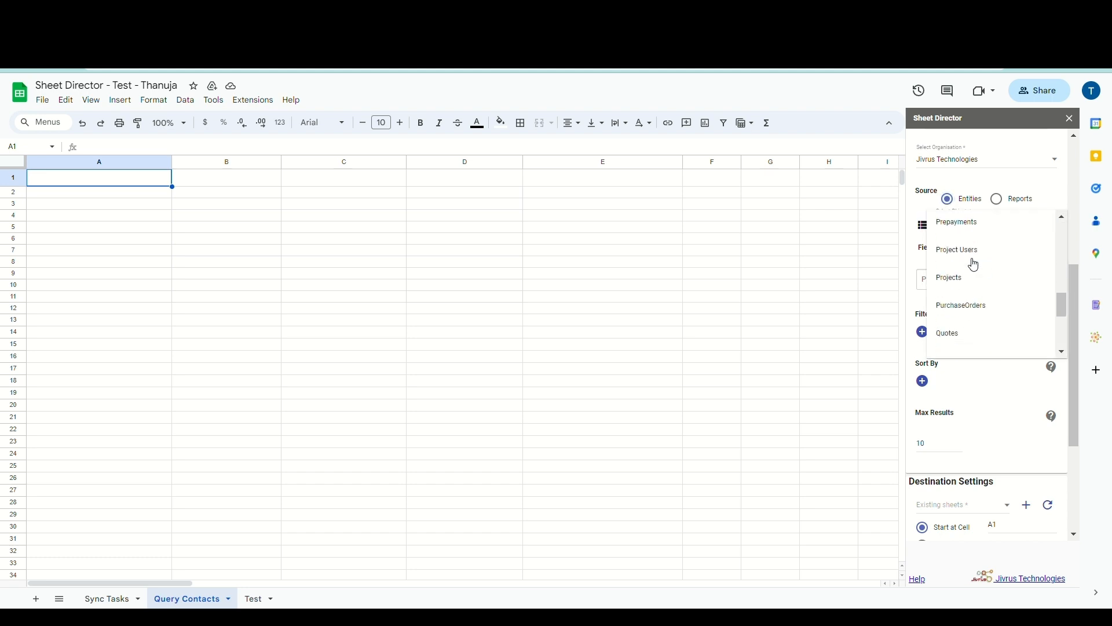
scroll(972, 262, "up", 8)
scroll(983, 307, "down", 3)
scroll(985, 308, "up", 2)
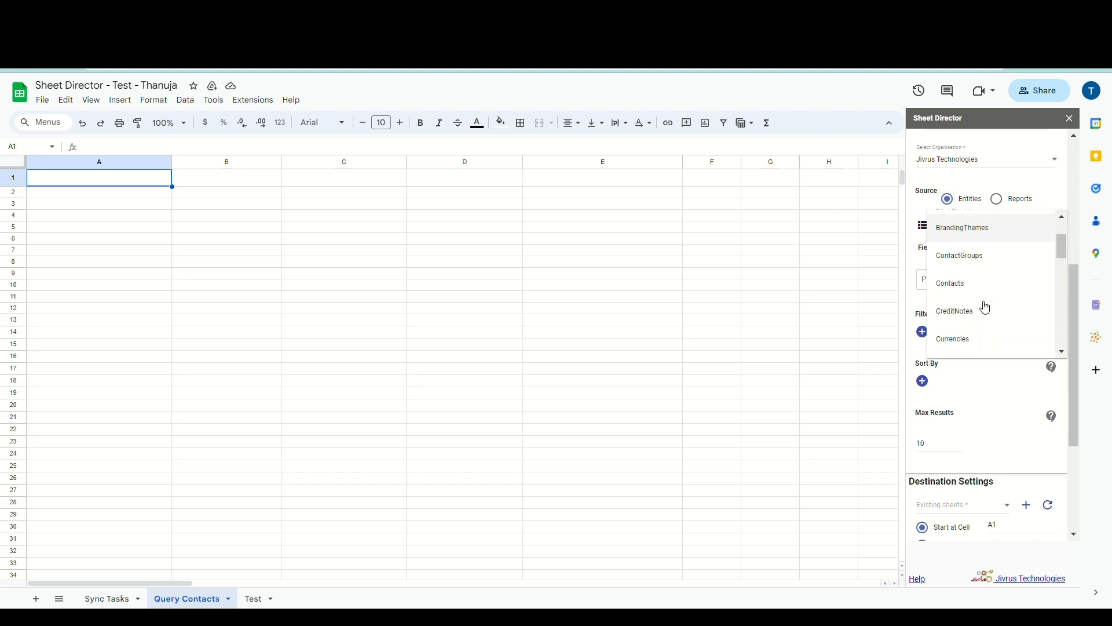
left_click(983, 291)
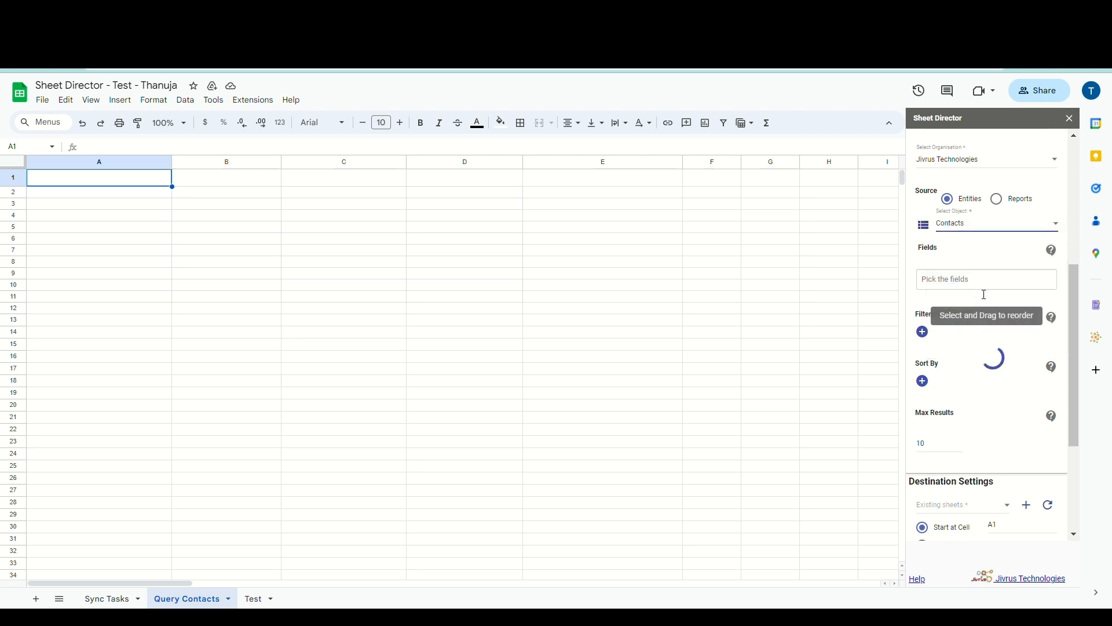
Add all contact fields to the query, from Id and LastName through IsCustomer and DefaultCurrency
left_click(979, 273)
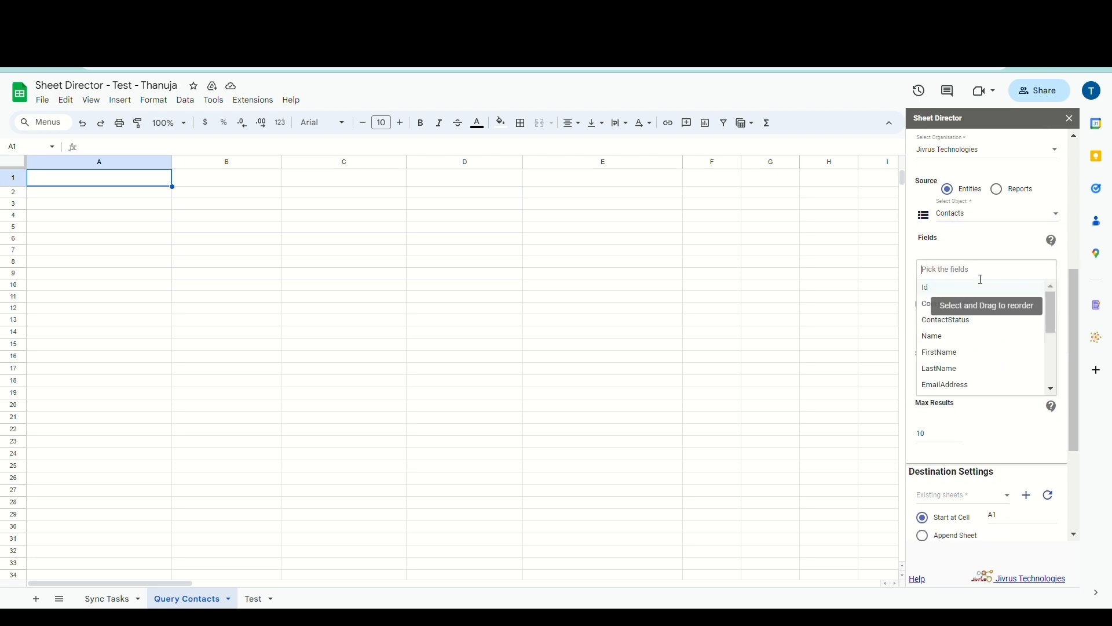
left_click(978, 286)
left_click(971, 289)
left_click(964, 291)
left_click(966, 308)
left_click(968, 308)
left_click(978, 390)
left_click(978, 390)
left_click(985, 390)
left_click(987, 404)
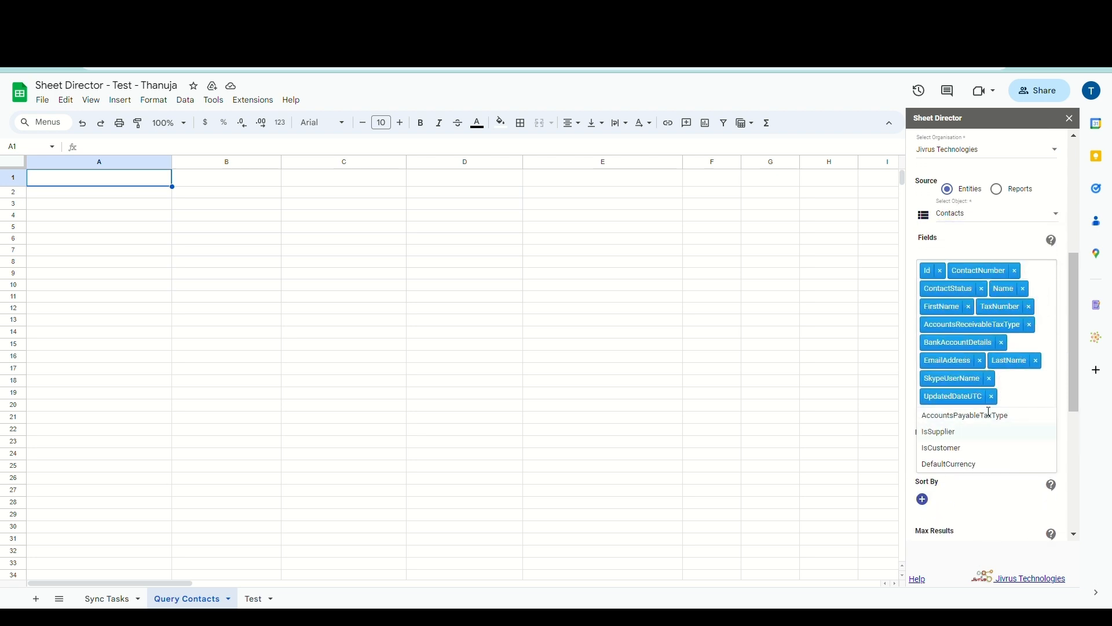
left_click(989, 414)
left_click(992, 425)
left_click(995, 432)
left_click(1001, 453)
scroll(998, 452, "down", 4)
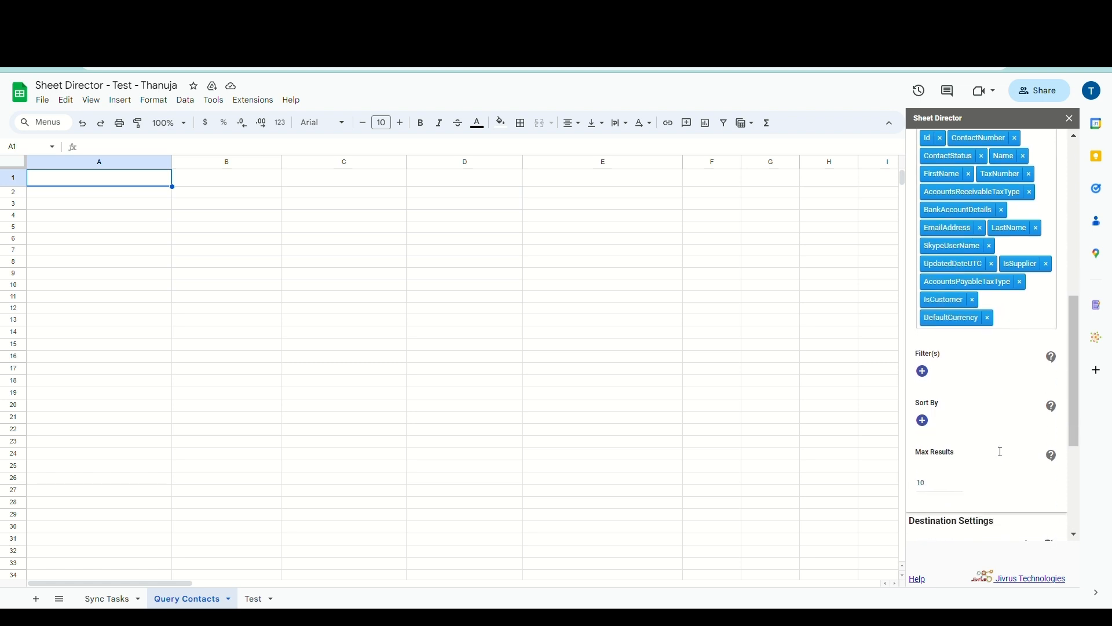
Limit results to 25 and output to the Query Contacts sheet starting at A1
double_click(944, 406)
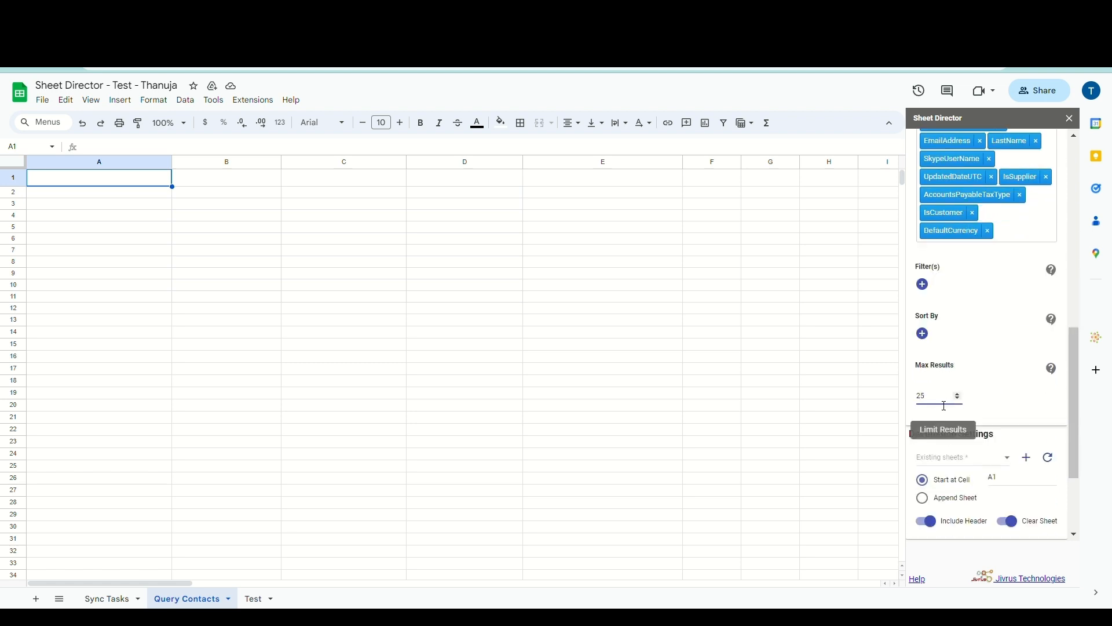
scroll(945, 405, "down", 2)
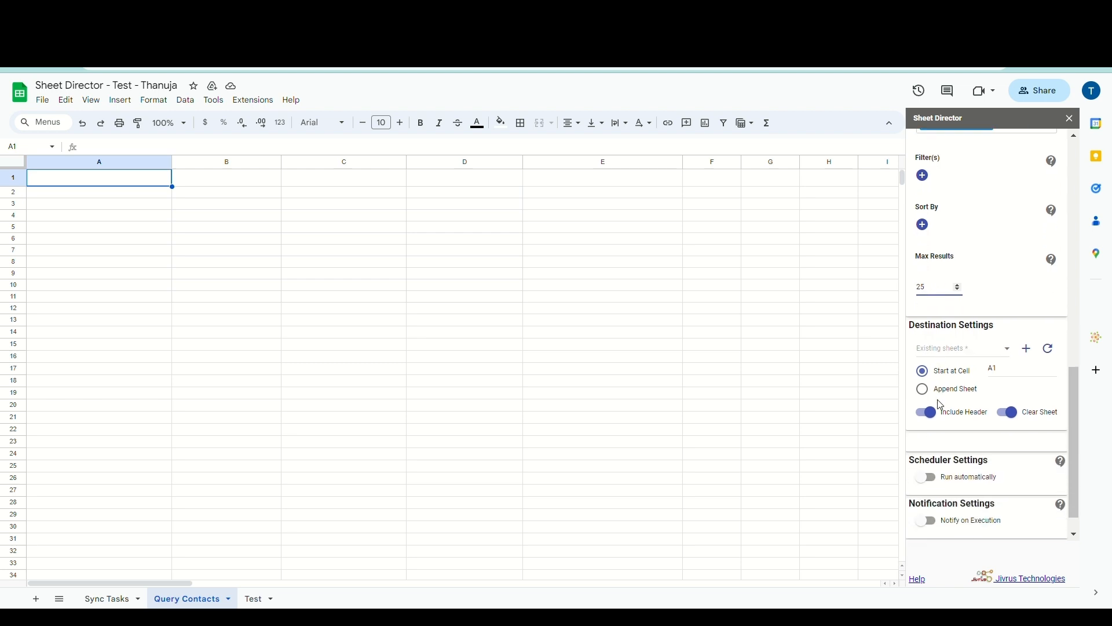
left_click(950, 352)
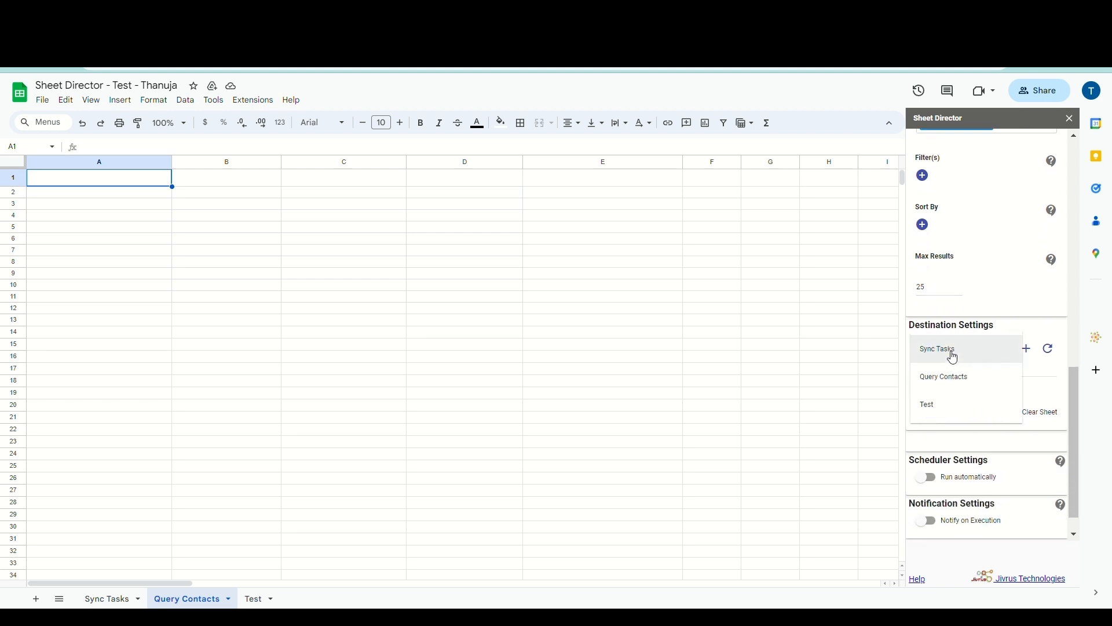
left_click(951, 378)
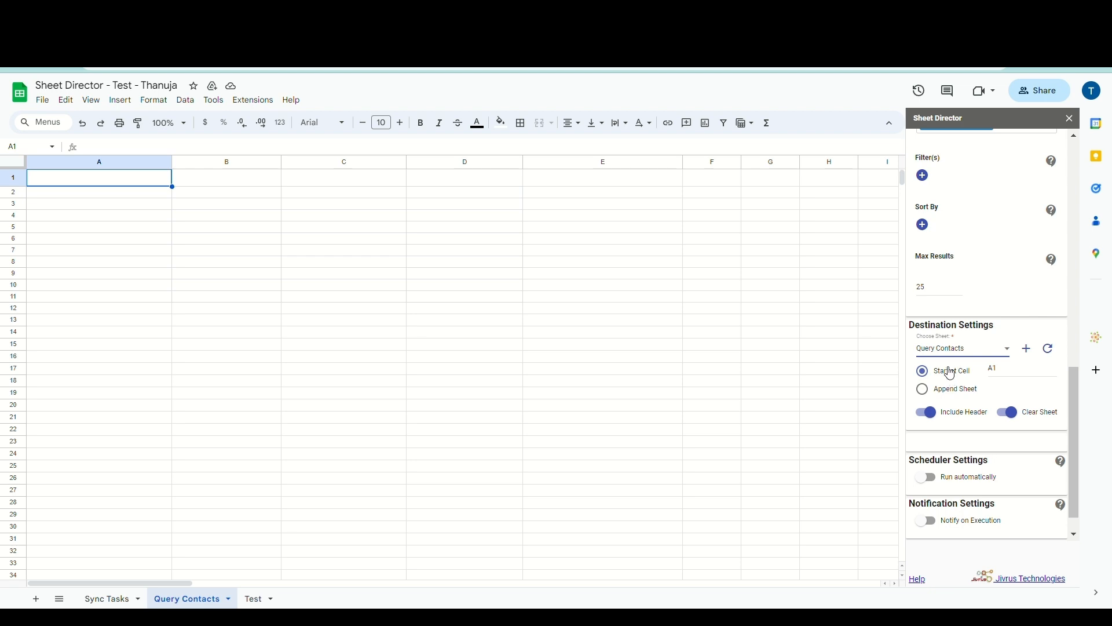
scroll(948, 371, "down", 1)
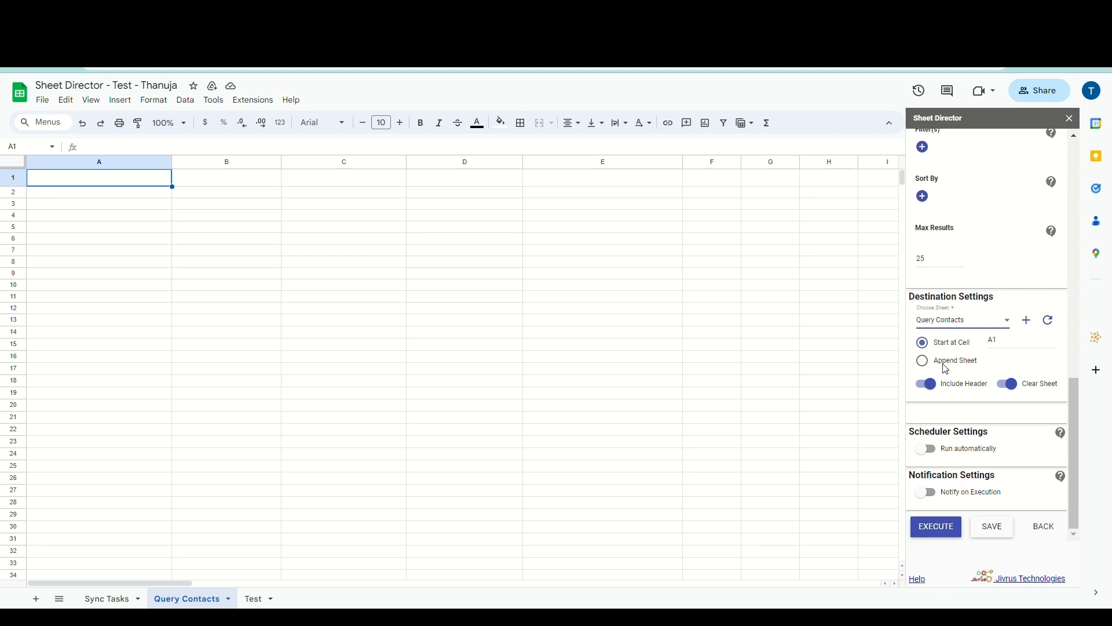
left_click_drag(1011, 347, 990, 346)
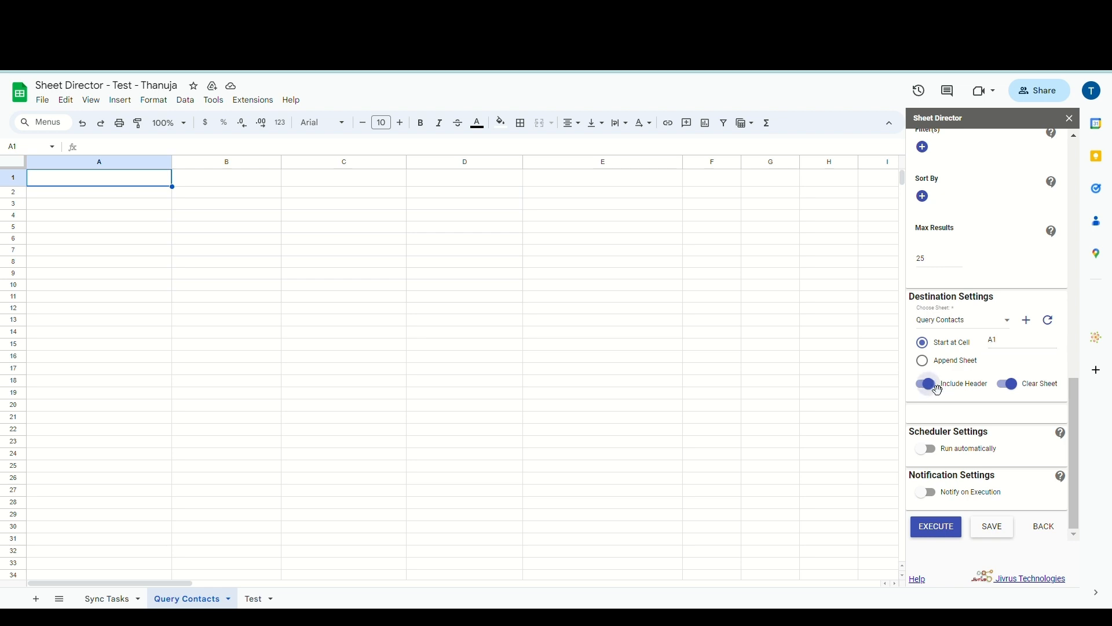
Enable Clear Sheet and execute the query, loading 25 contacts into Query Contacts
left_click(1008, 384)
left_click(953, 530)
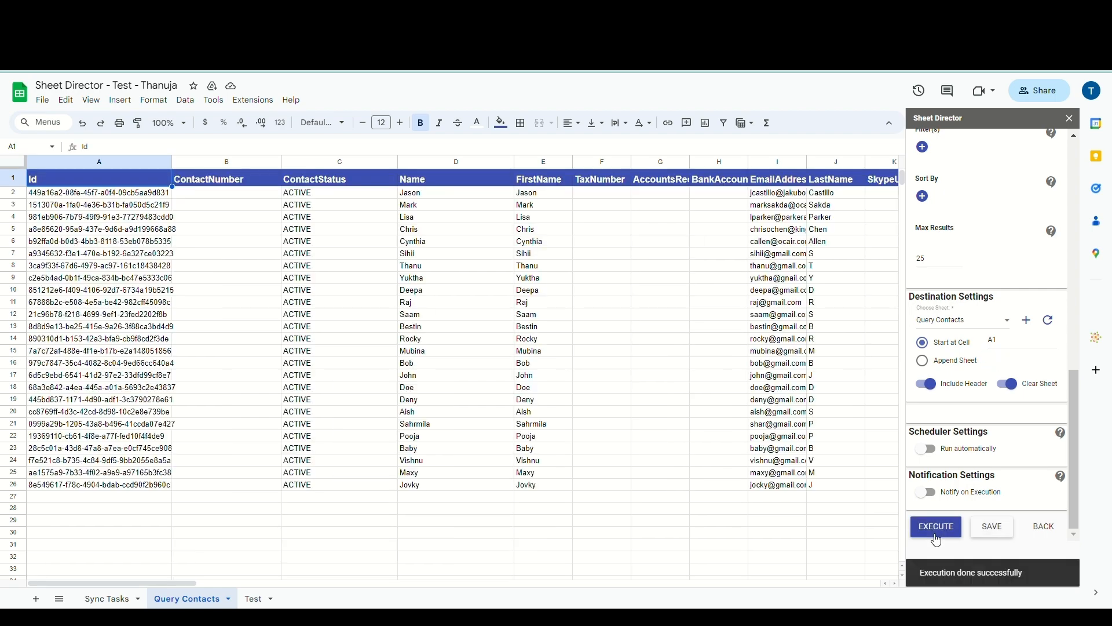
scroll(823, 391, "right", 6)
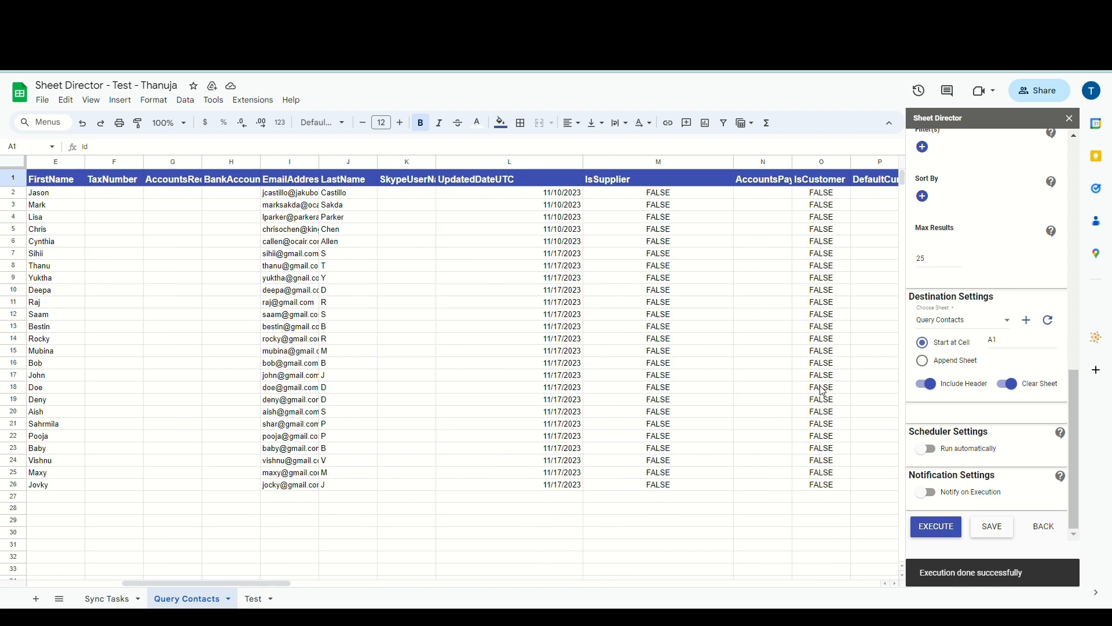
scroll(823, 392, "left", 5)
scroll(824, 391, "left", 1)
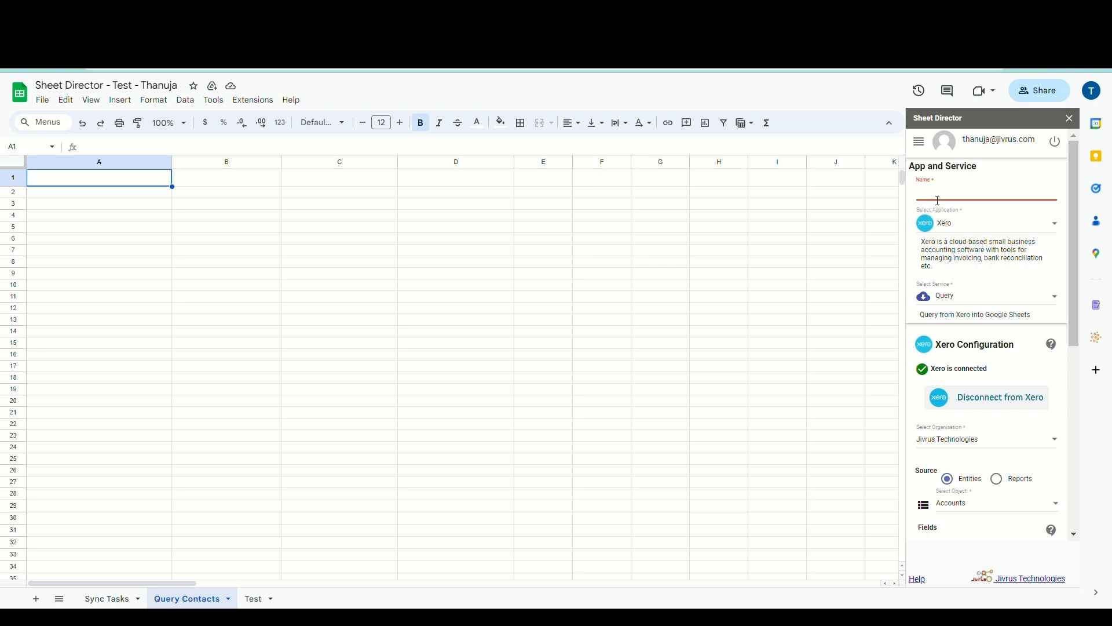
Name the task 'Xero Post Service' and set its service to Post
type("Xero Post Service")
scroll(993, 226, "down", 1)
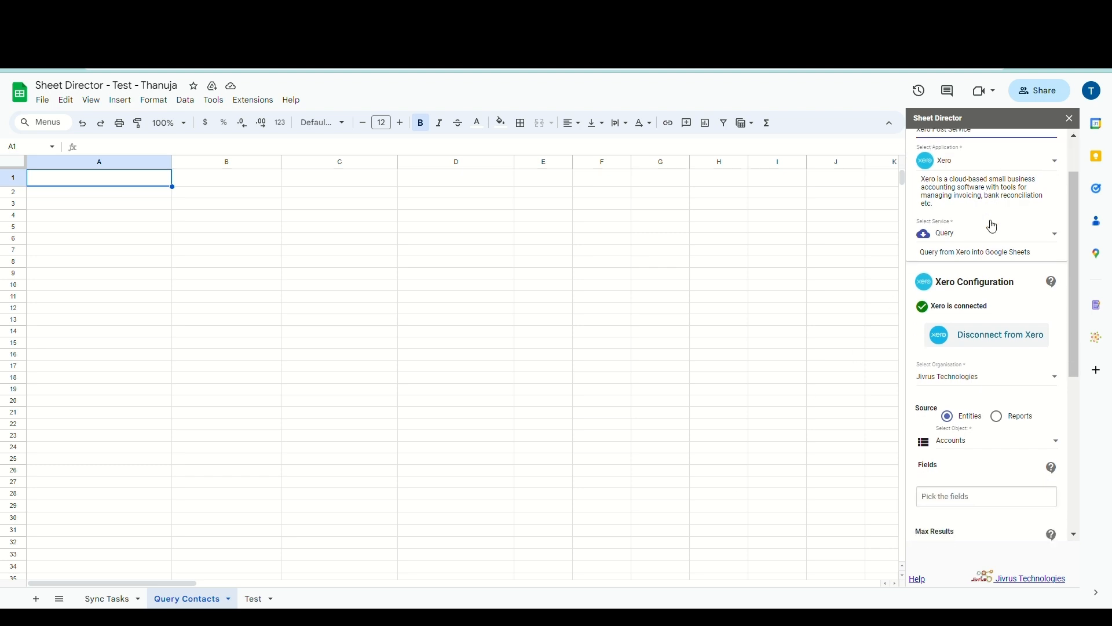
scroll(994, 225, "down", 1)
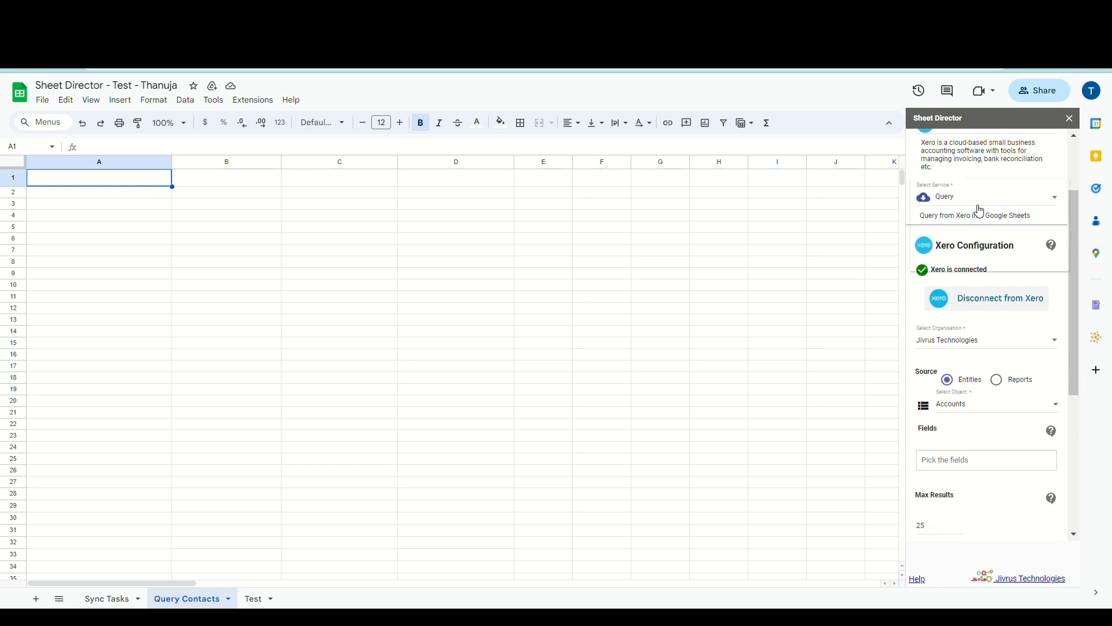
left_click(978, 207)
left_click(972, 232)
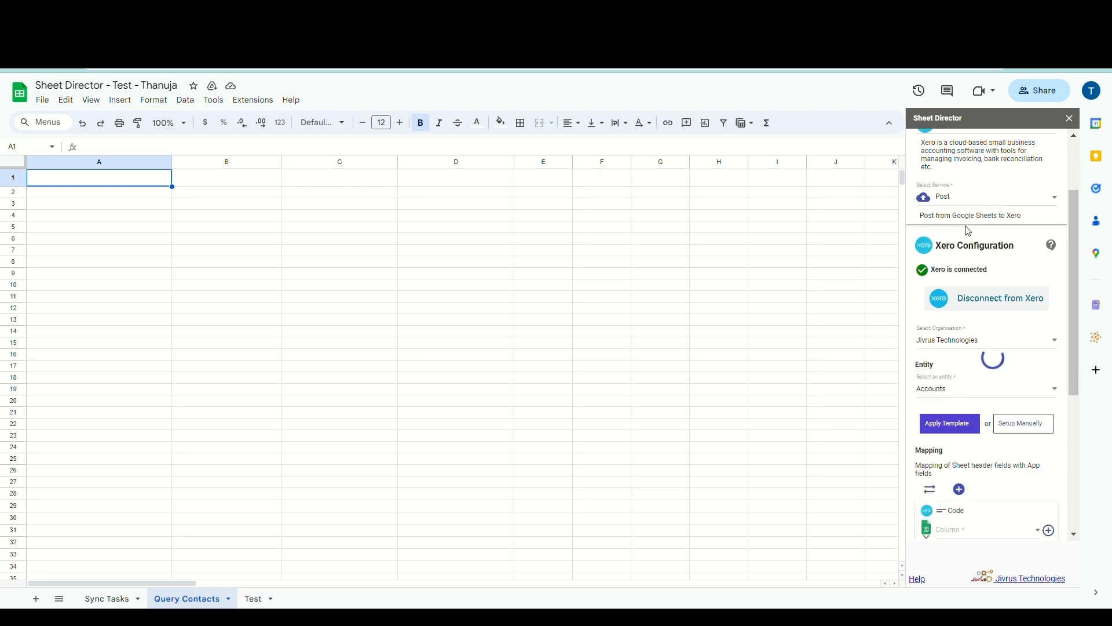
Set the entity to Contacts and apply its ready-made template
scroll(972, 231, "down", 1)
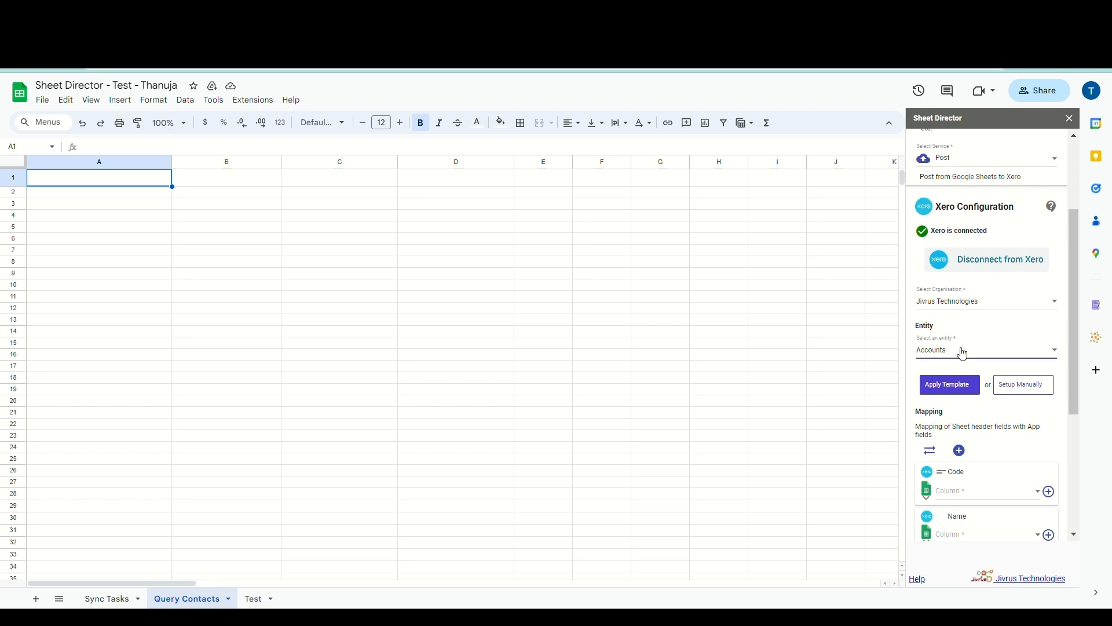
left_click(963, 351)
left_click(953, 376)
scroll(953, 377, "down", 1)
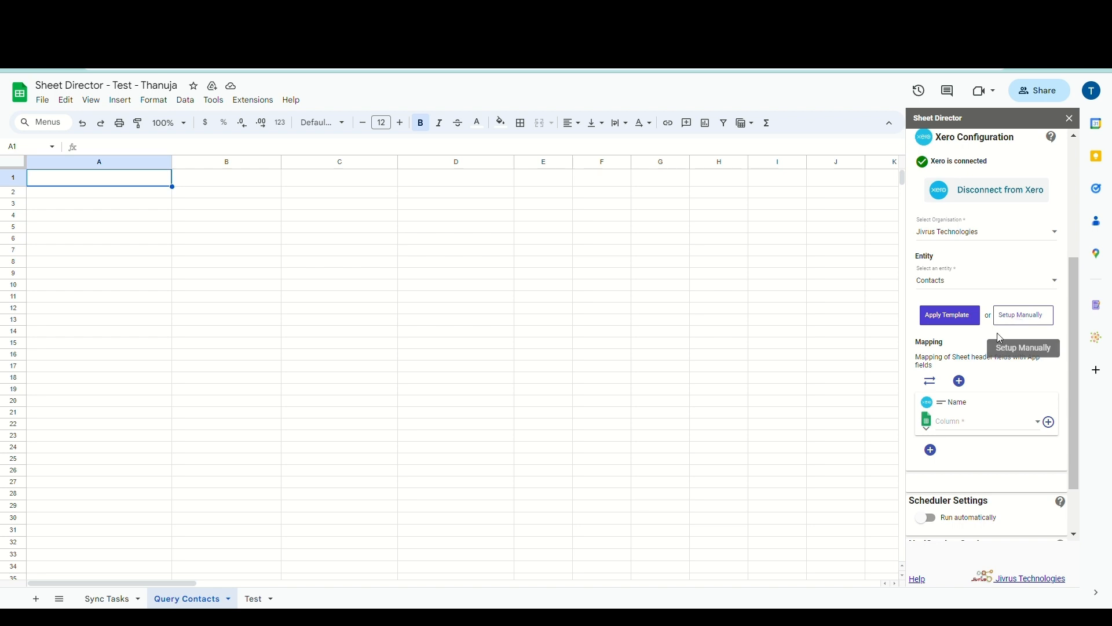
left_click(961, 325)
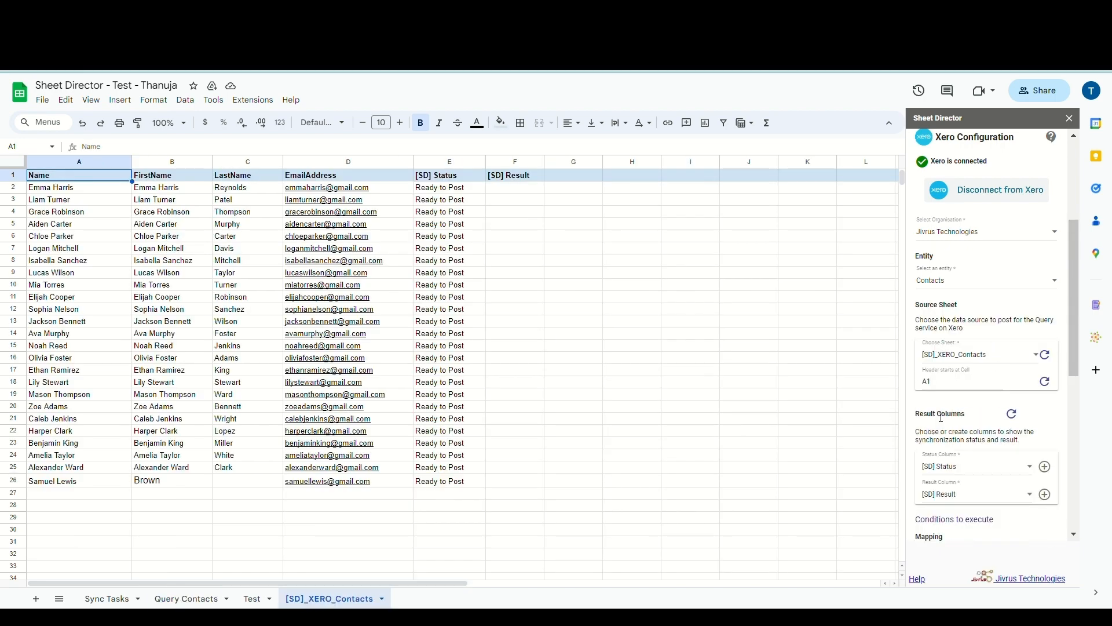
scroll(942, 417, "down", 2)
scroll(941, 418, "down", 2)
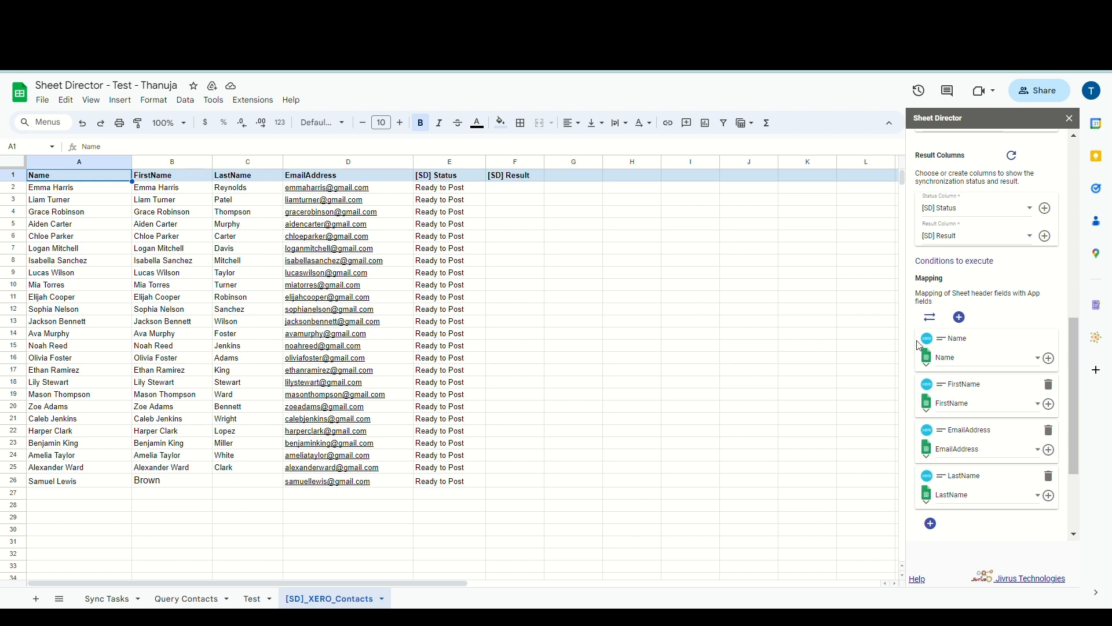
scroll(973, 359, "down", 2)
scroll(976, 364, "up", 3)
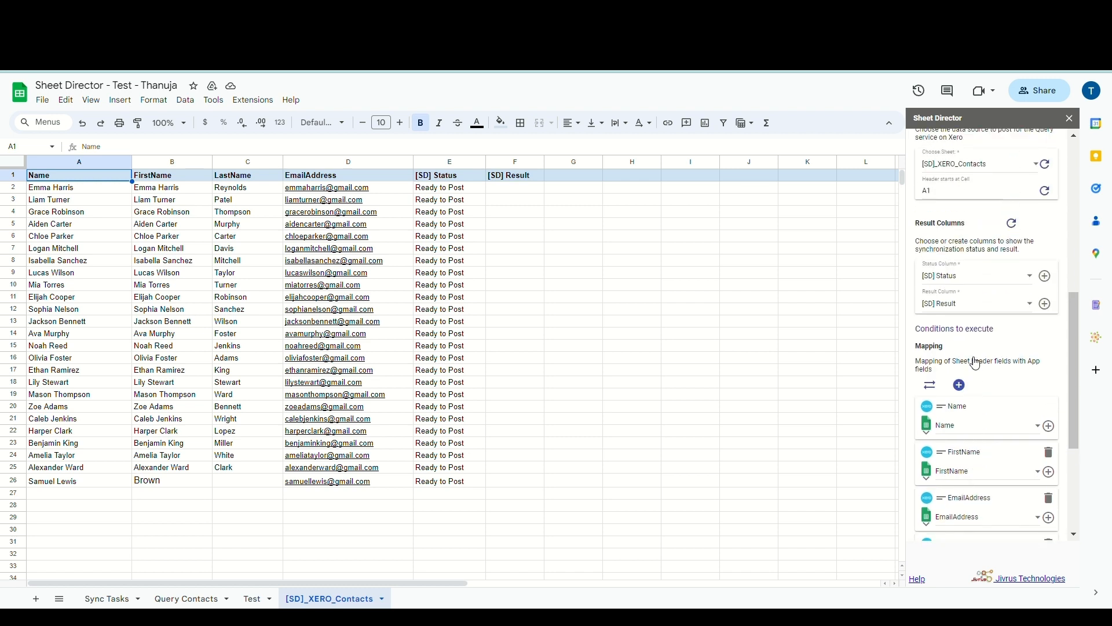
scroll(976, 364, "up", 1)
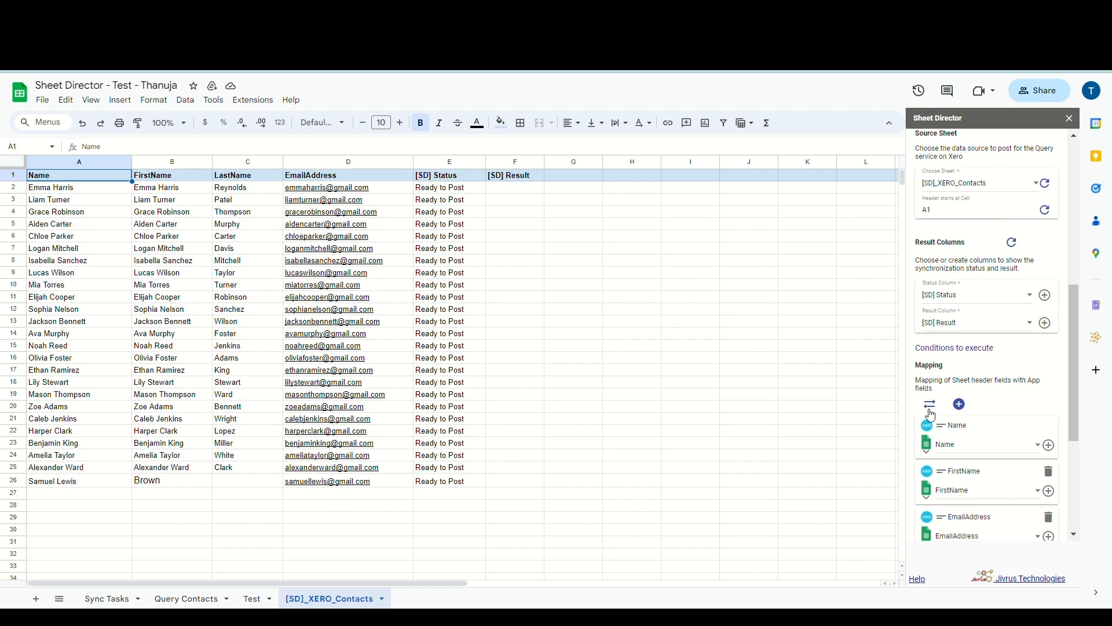
scroll(934, 419, "down", 3)
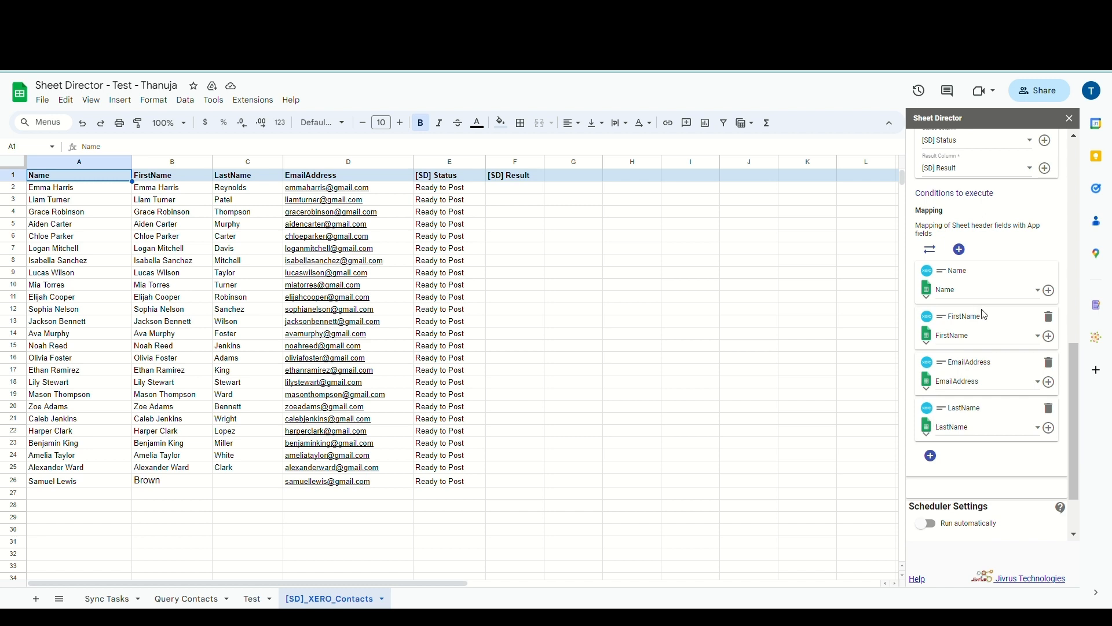
scroll(985, 315, "up", 2)
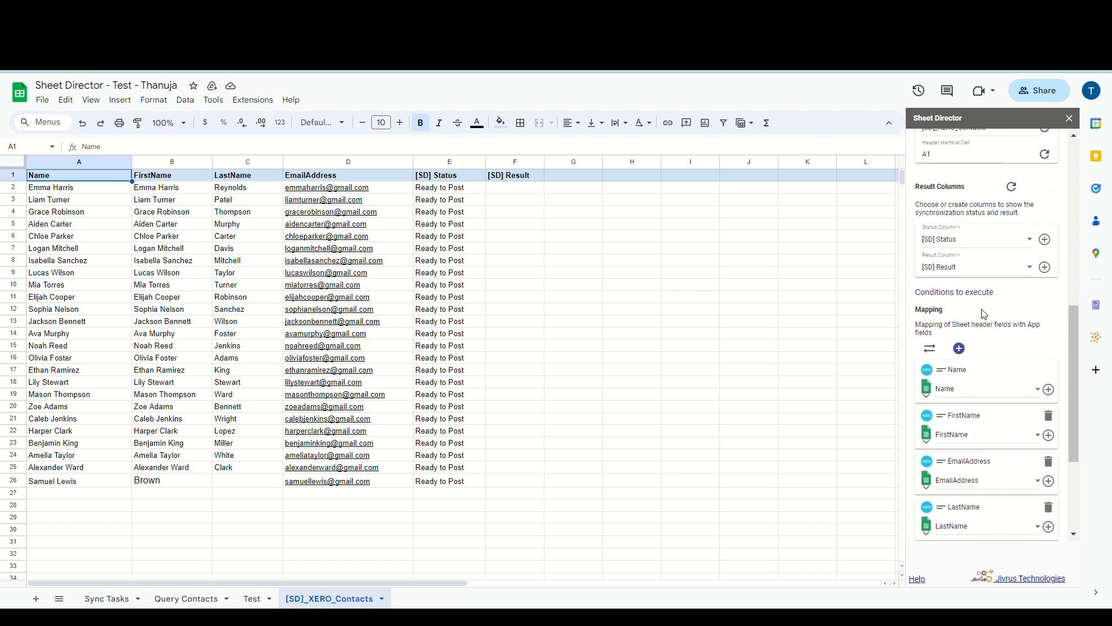
left_click(1025, 274)
left_click(1026, 275)
scroll(1029, 280, "down", 2)
scroll(1030, 439, "down", 1)
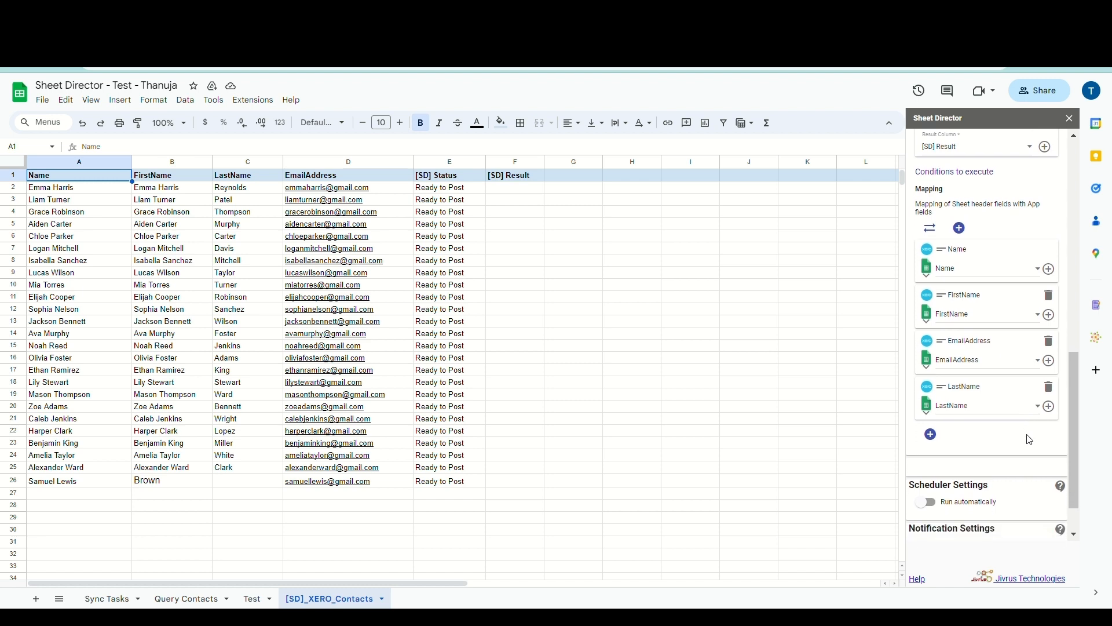
scroll(1030, 440, "up", 3)
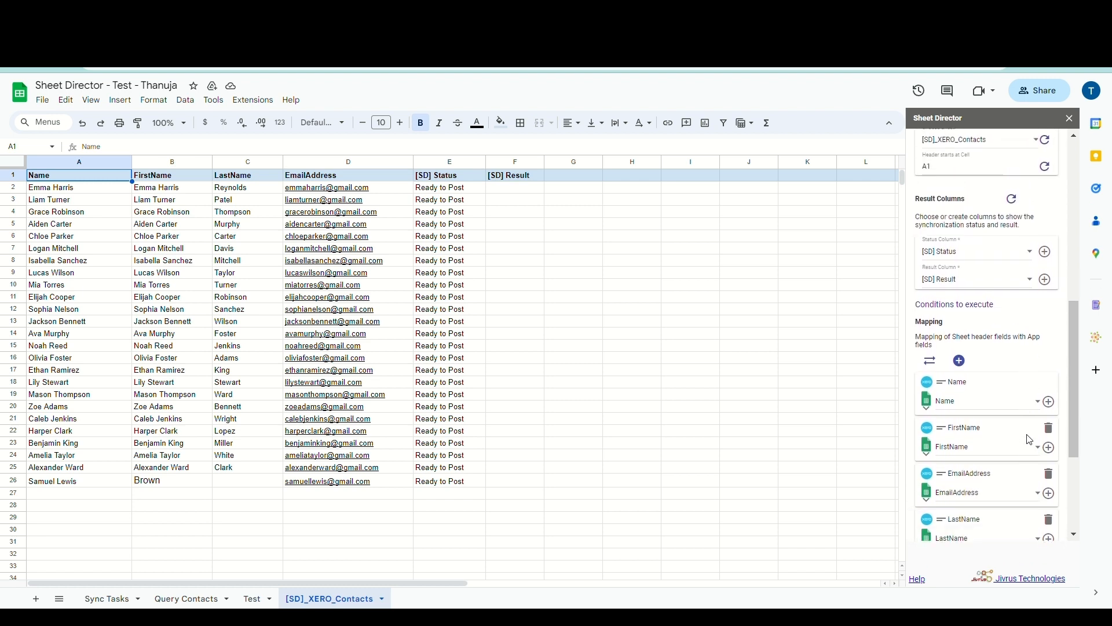
scroll(1031, 440, "down", 1)
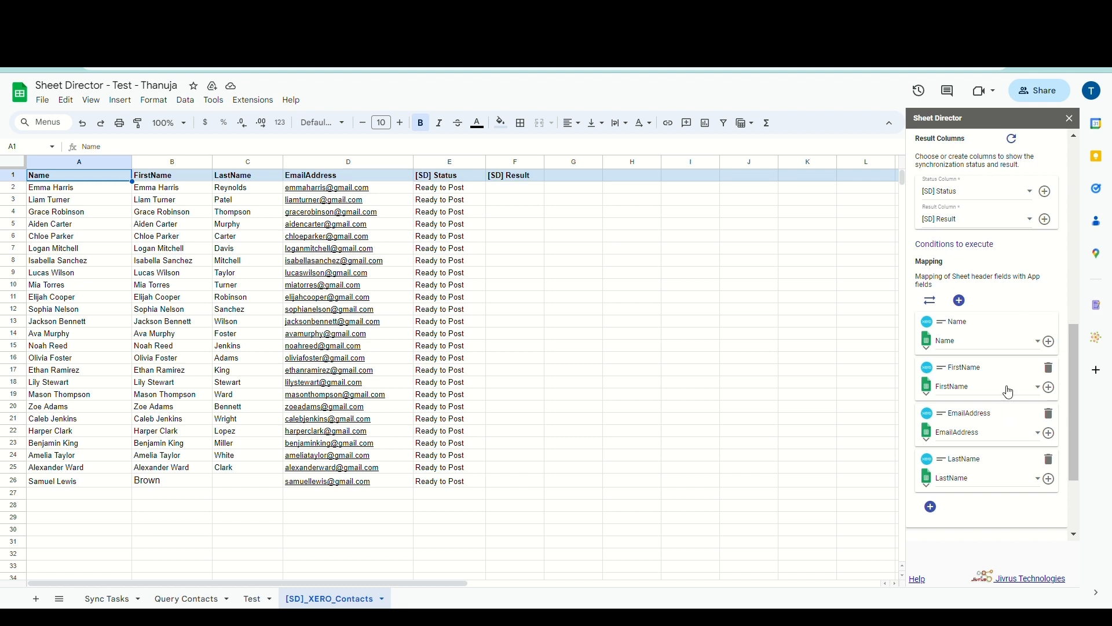
left_click(961, 302)
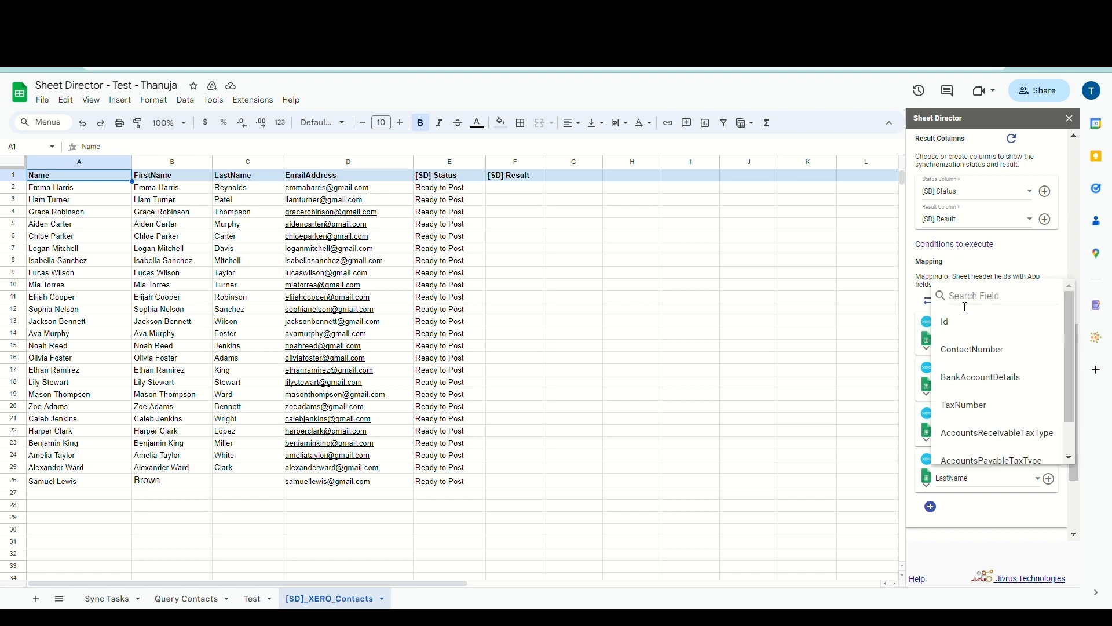
left_click(965, 278)
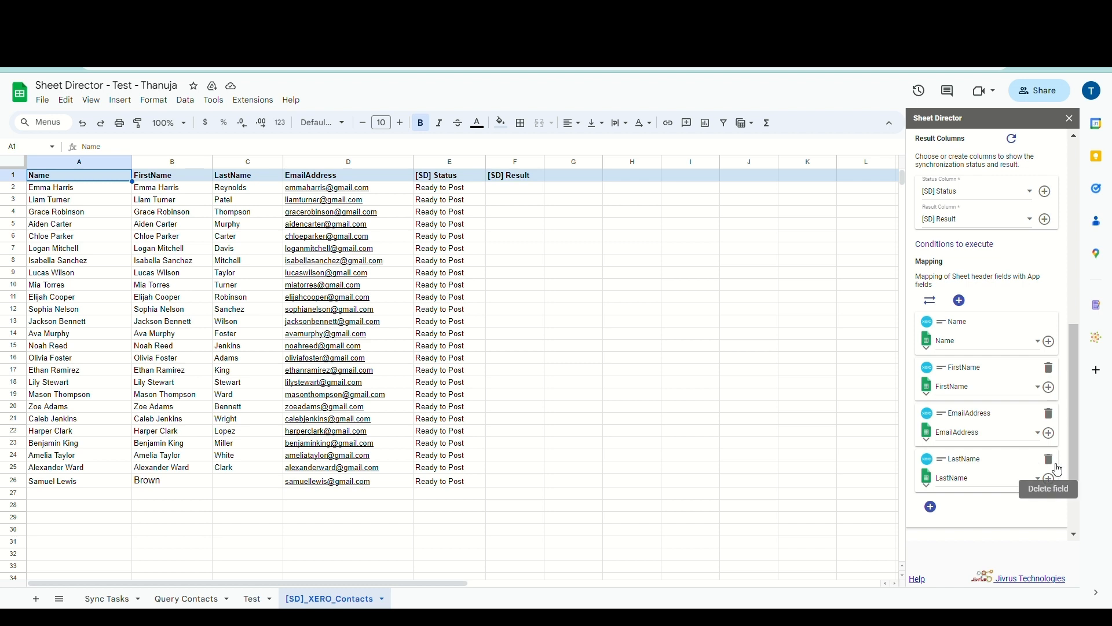
scroll(1059, 469, "down", 2)
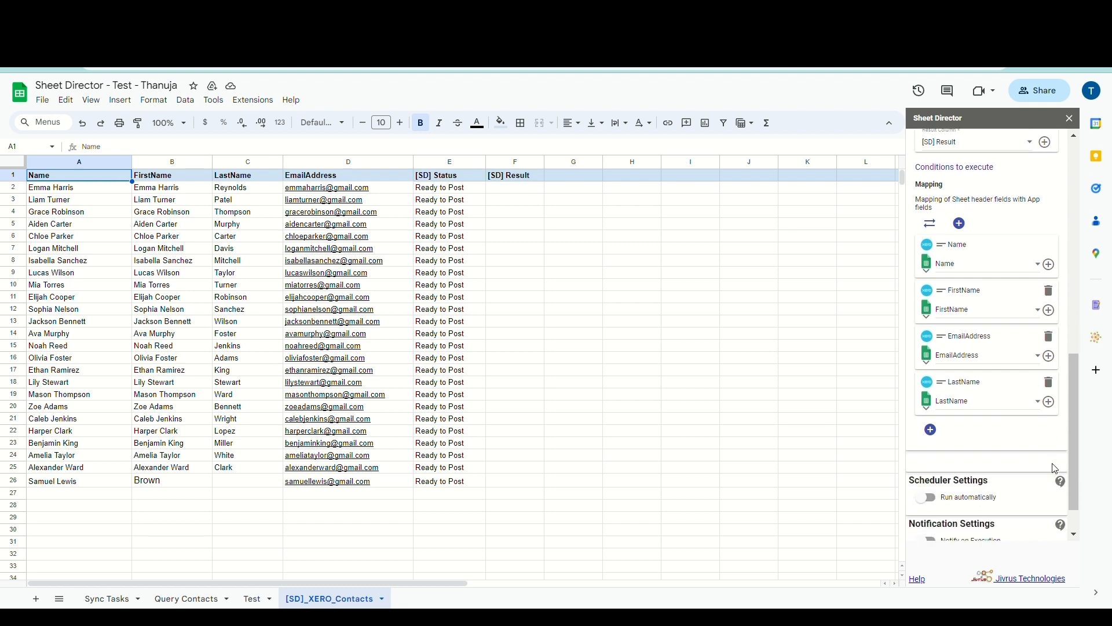
scroll(1055, 467, "down", 1)
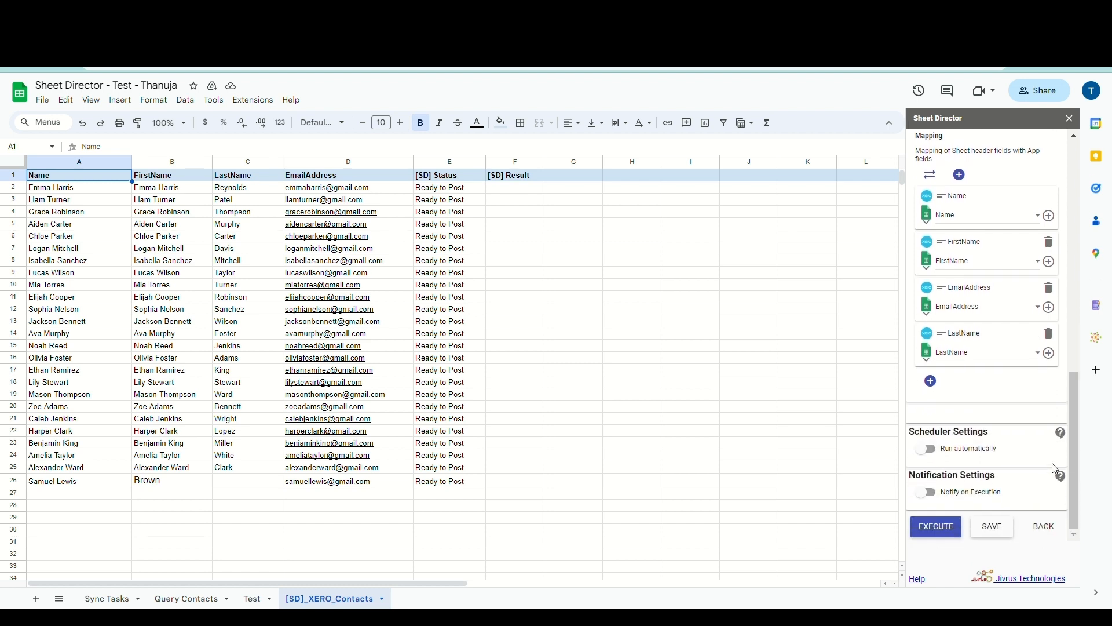
Enter last name B in C26 and execute to ready 25 records for posting
left_click(251, 484)
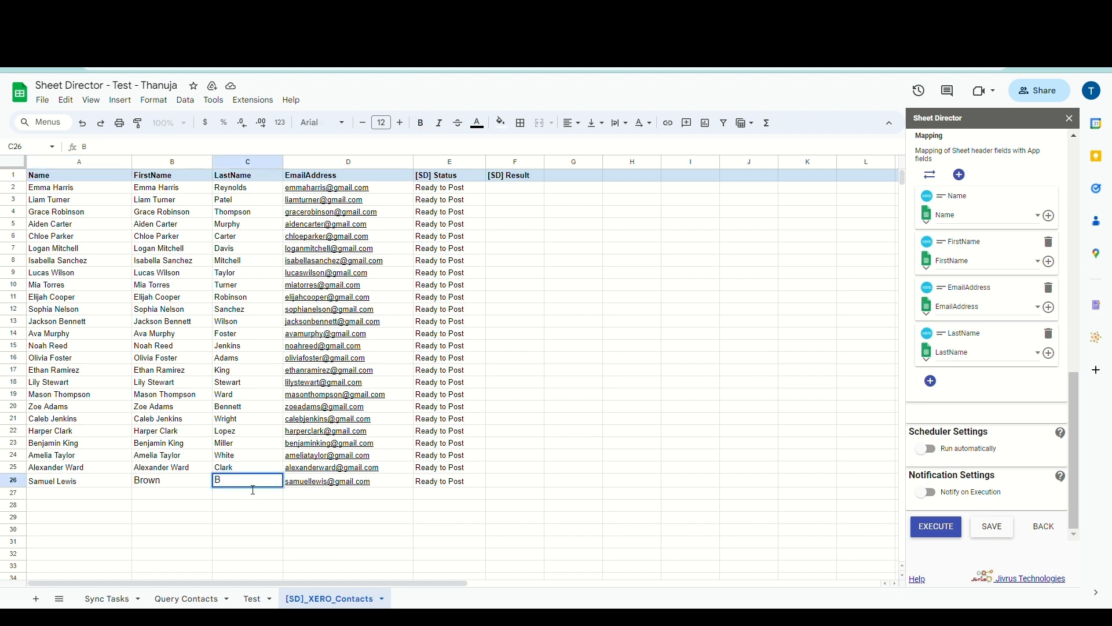
left_click(207, 506)
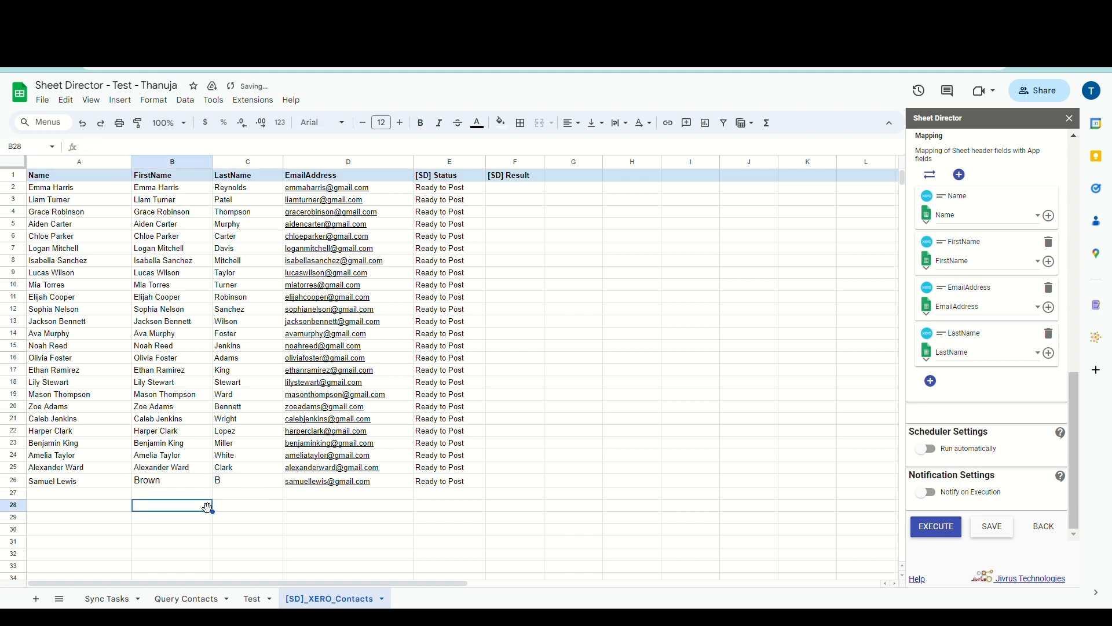
left_click(937, 530)
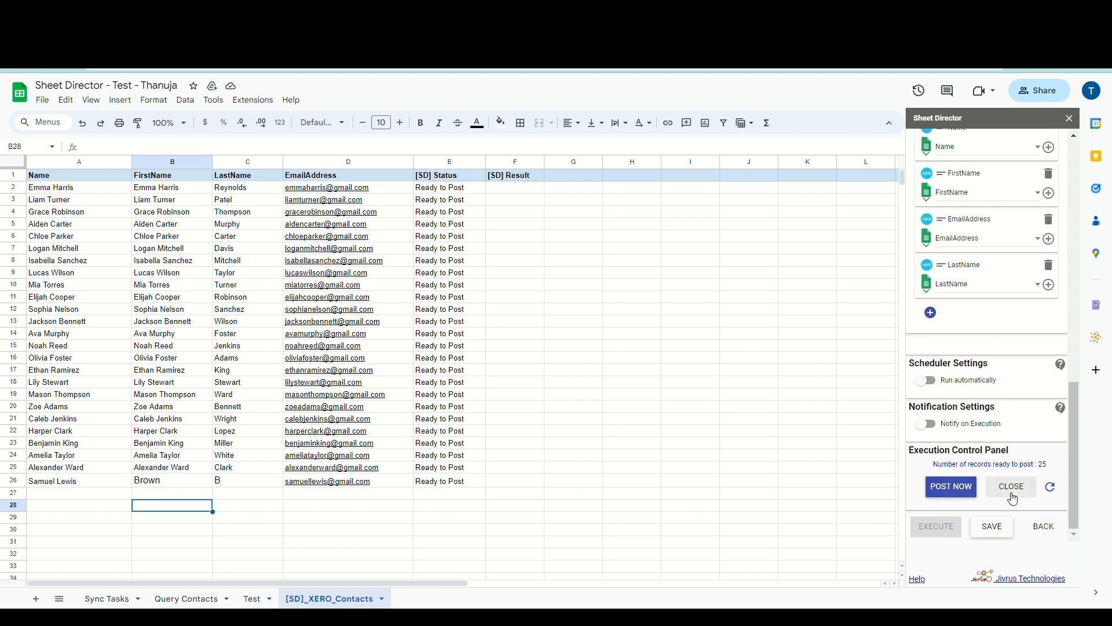
Post all 25 ready contact records to Xero
left_click(947, 495)
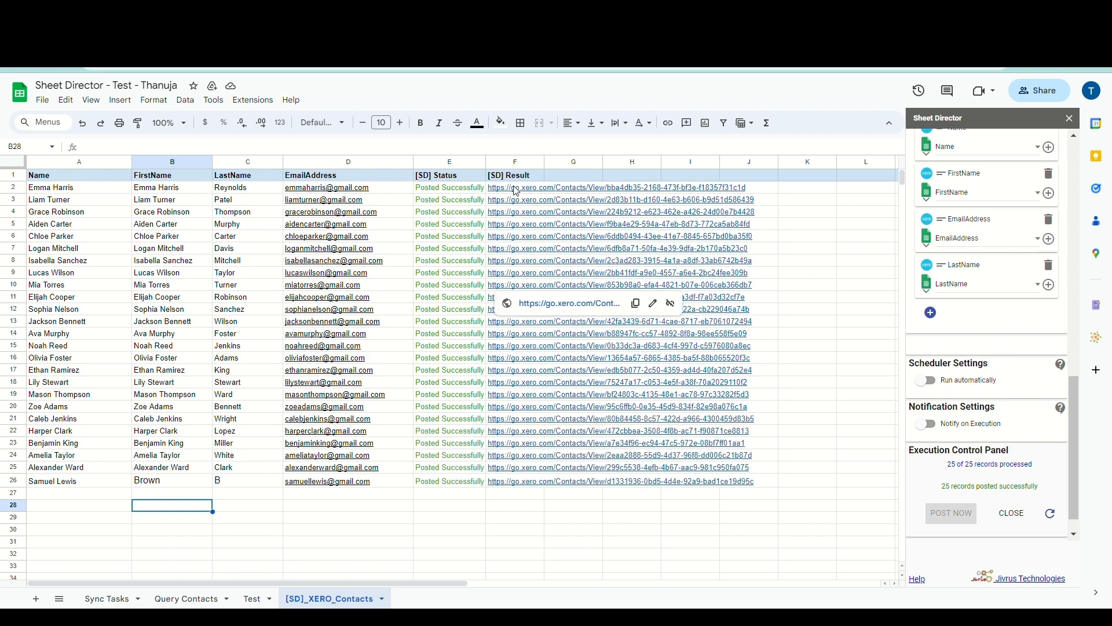
Open the first row's Xero contact link and select the contact's name and e-mail
mouse_move(516, 189)
left_click(537, 207)
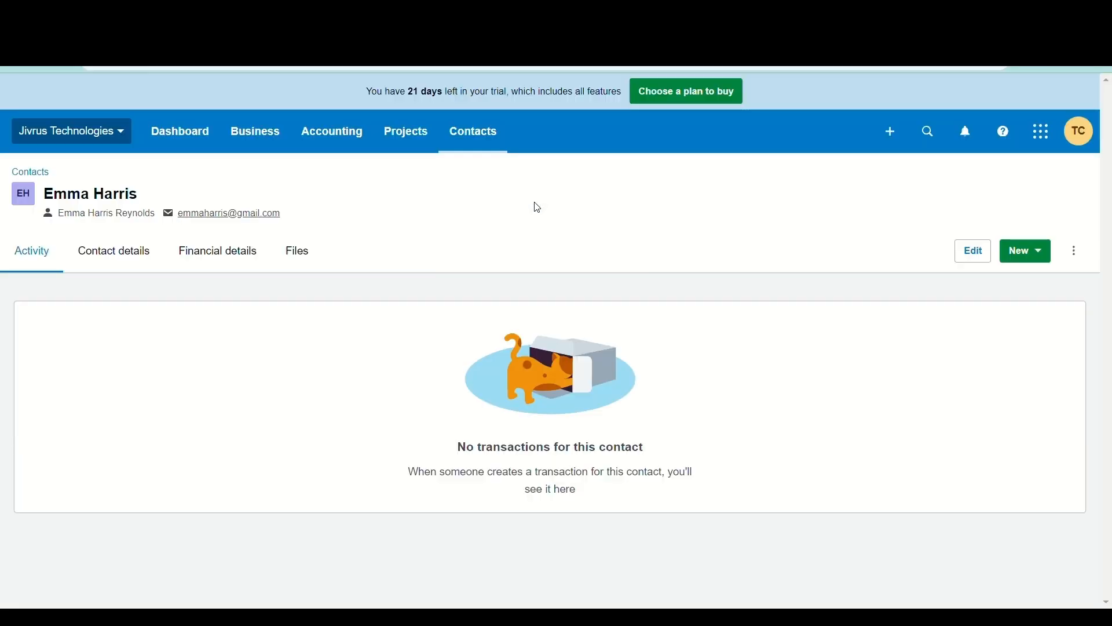
triple_click(110, 197)
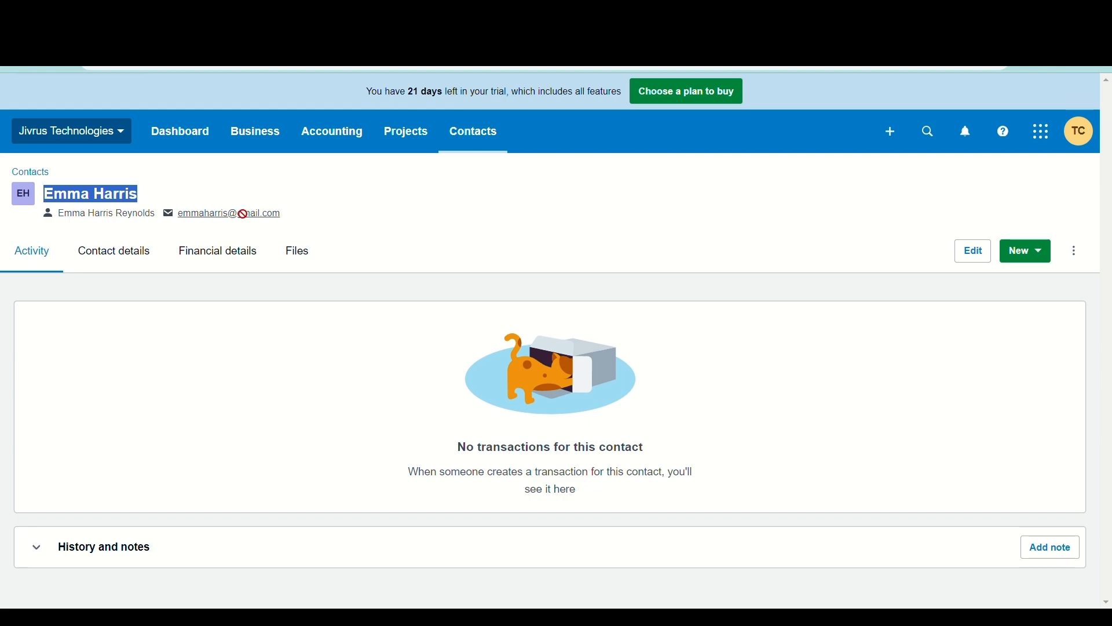
left_click_drag(287, 216, 57, 227)
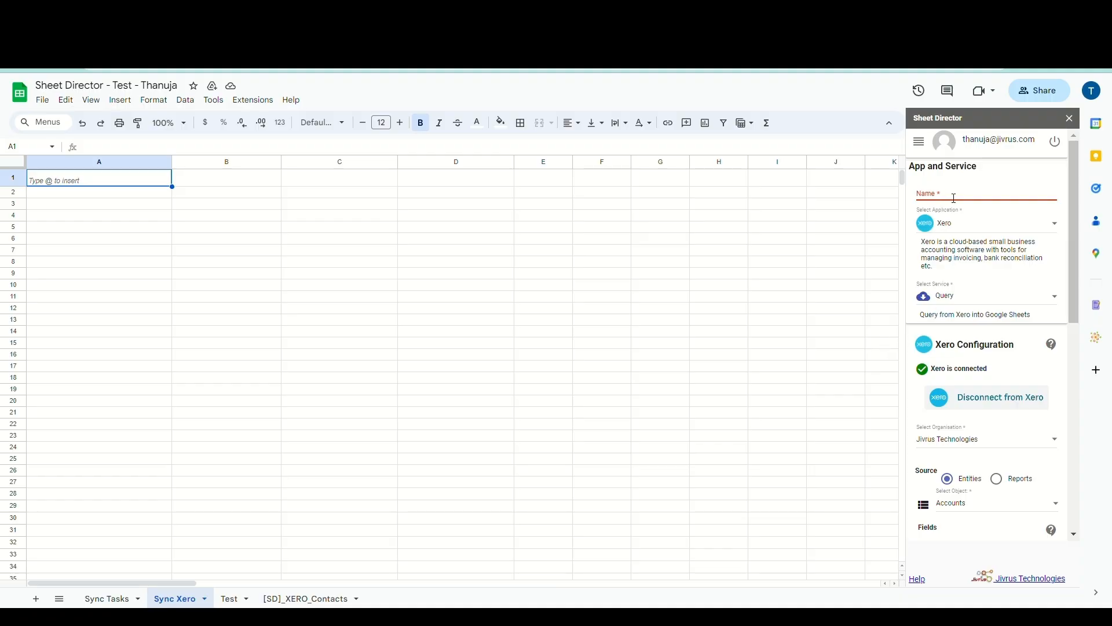
Name the task 'Xero Sync' and choose the Synchronize service
type("Xero Sync")
scroll(962, 232, "down", 1)
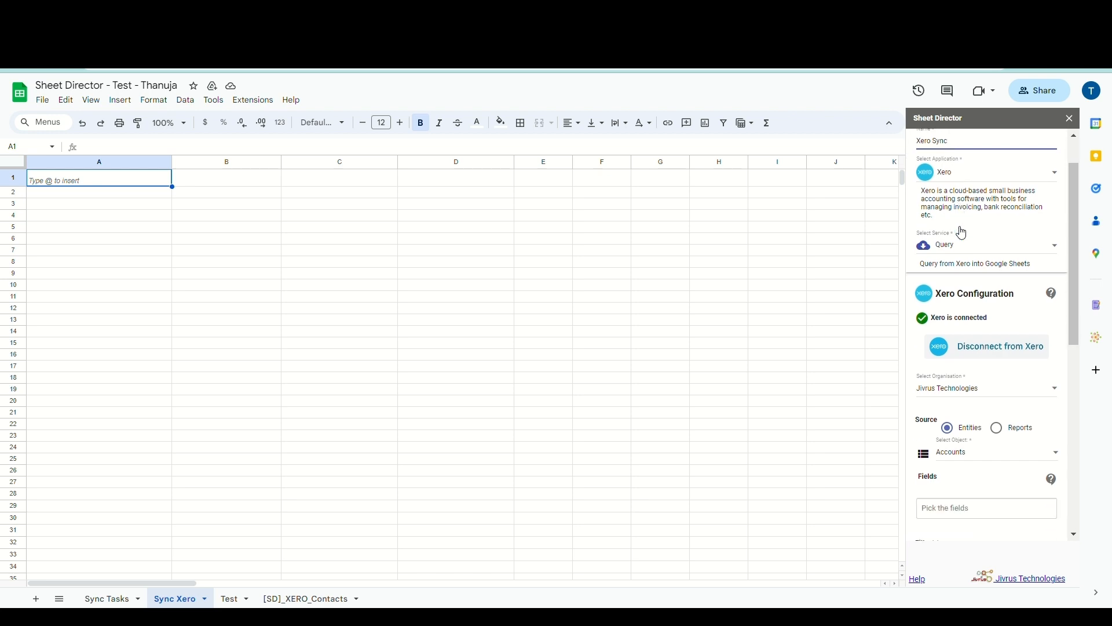
left_click(958, 248)
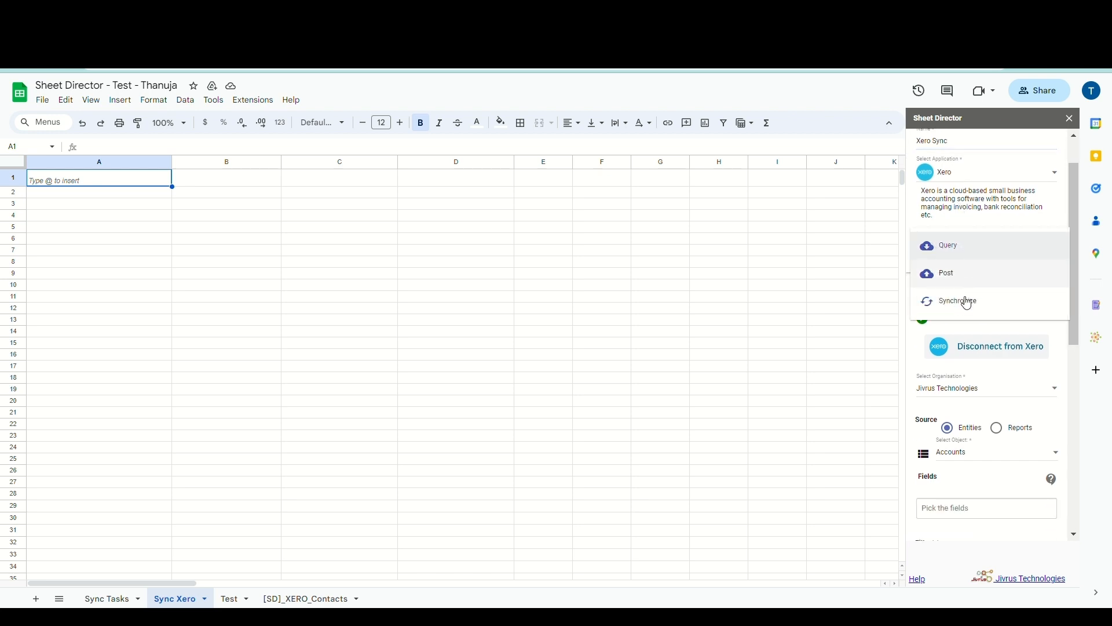
left_click(968, 306)
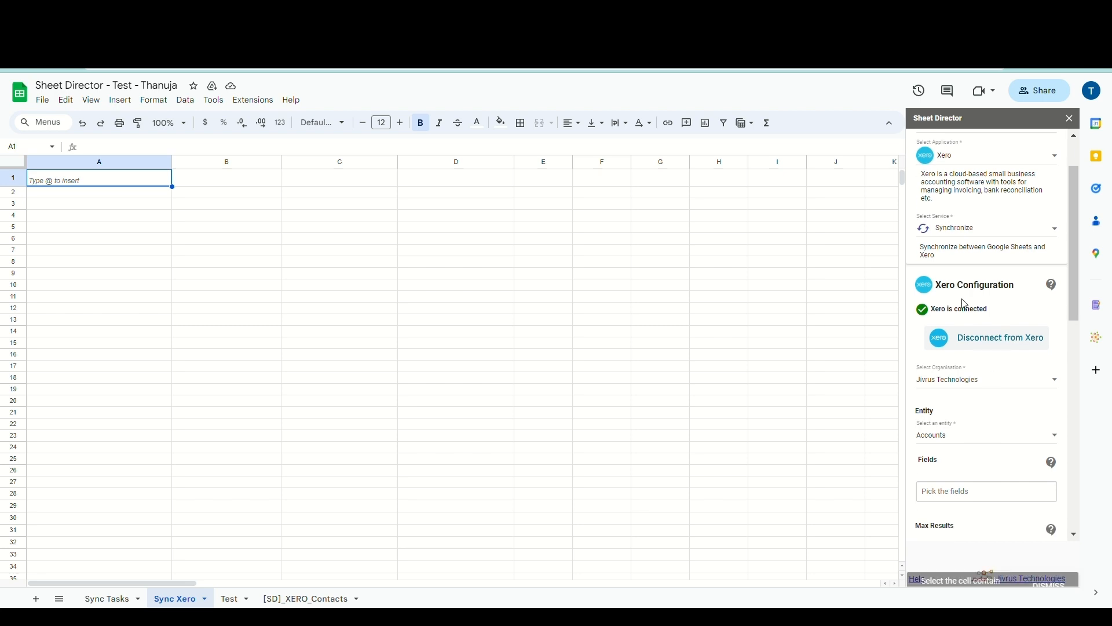
scroll(968, 306, "down", 2)
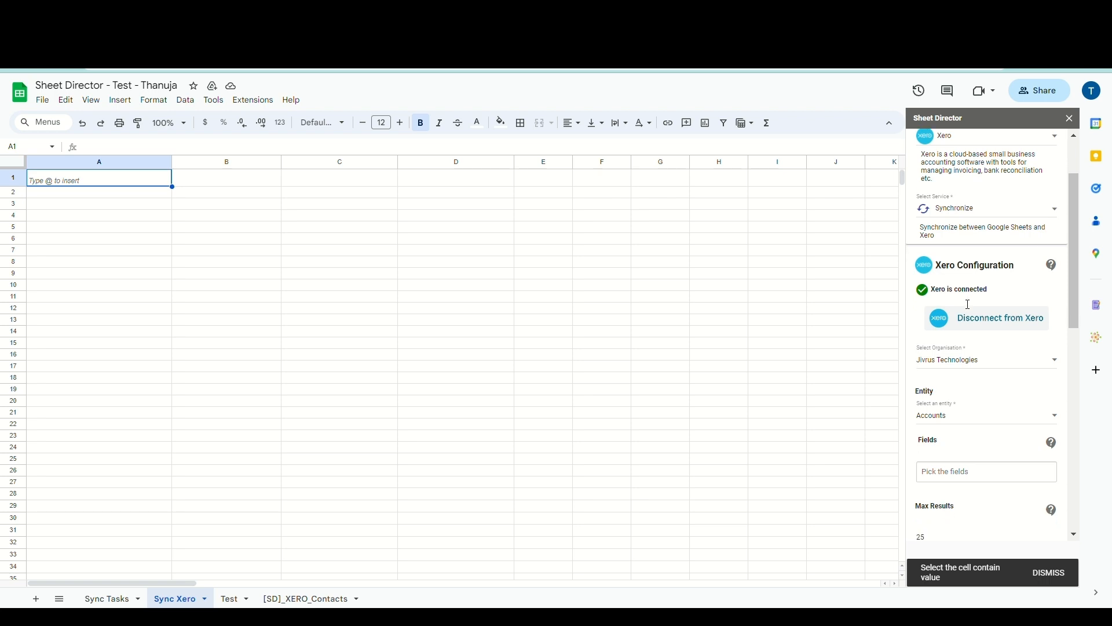
Set the sync entity to Contacts with Id and Name as the first fields
left_click(960, 308)
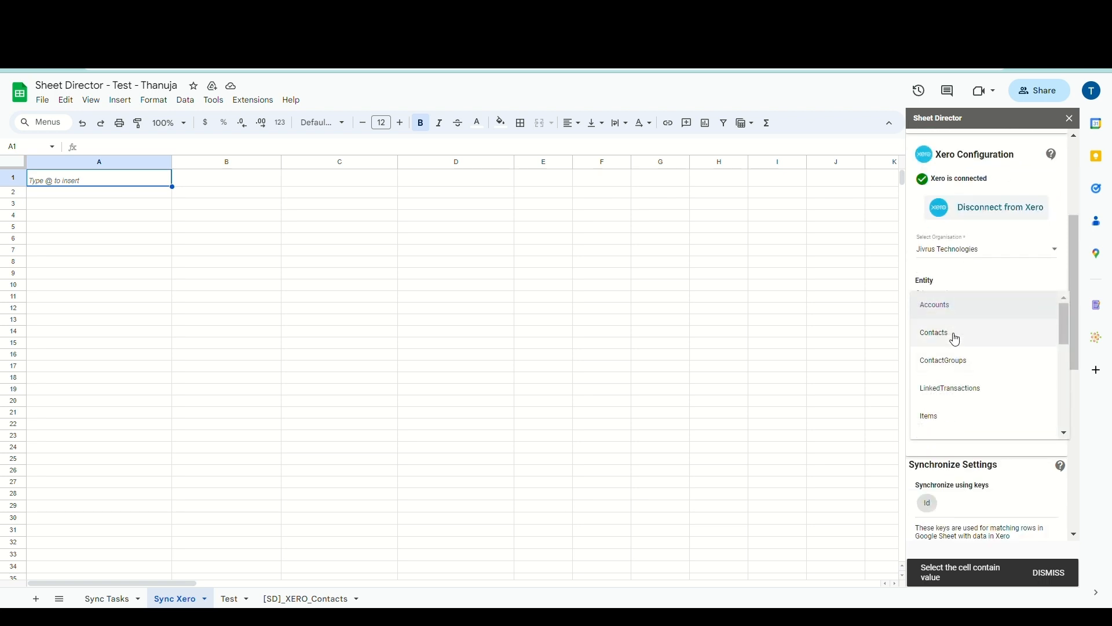
left_click(951, 334)
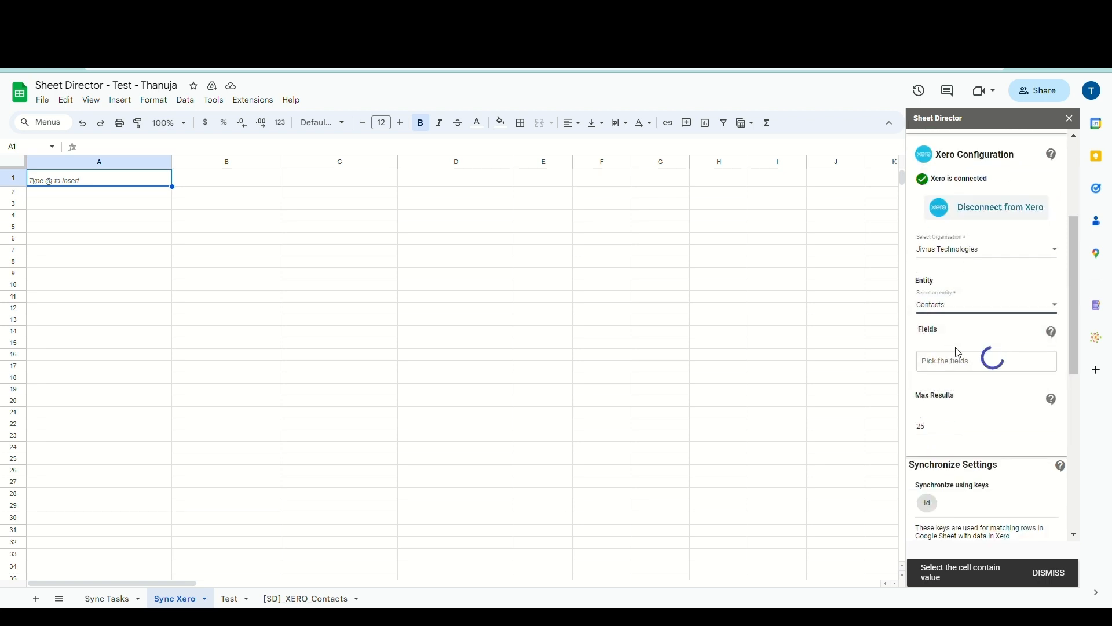
scroll(959, 352, "down", 1)
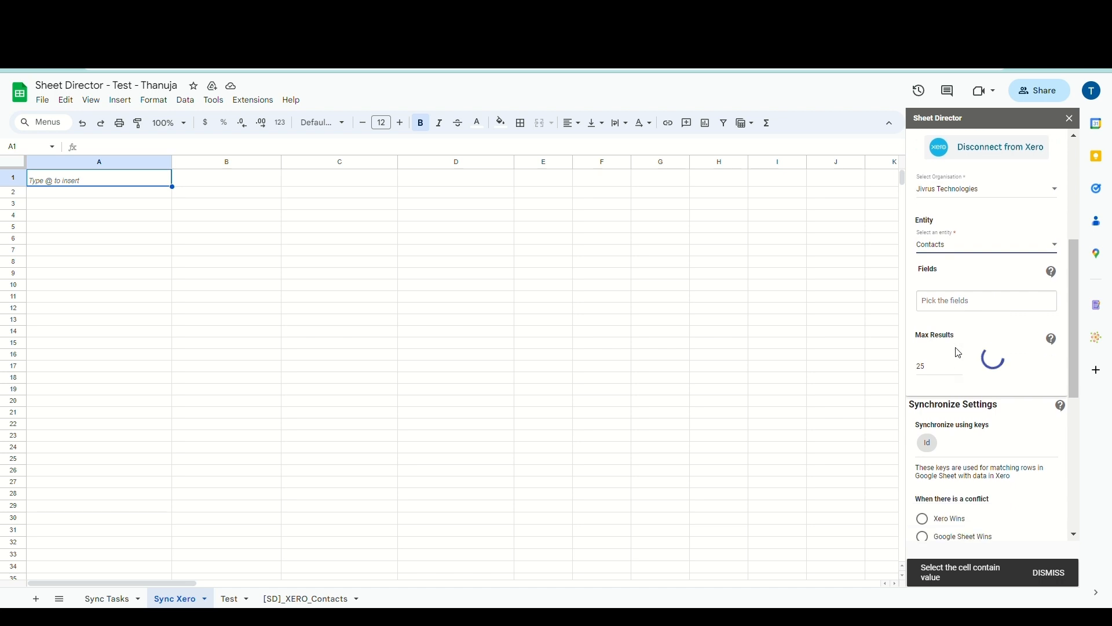
left_click(957, 313)
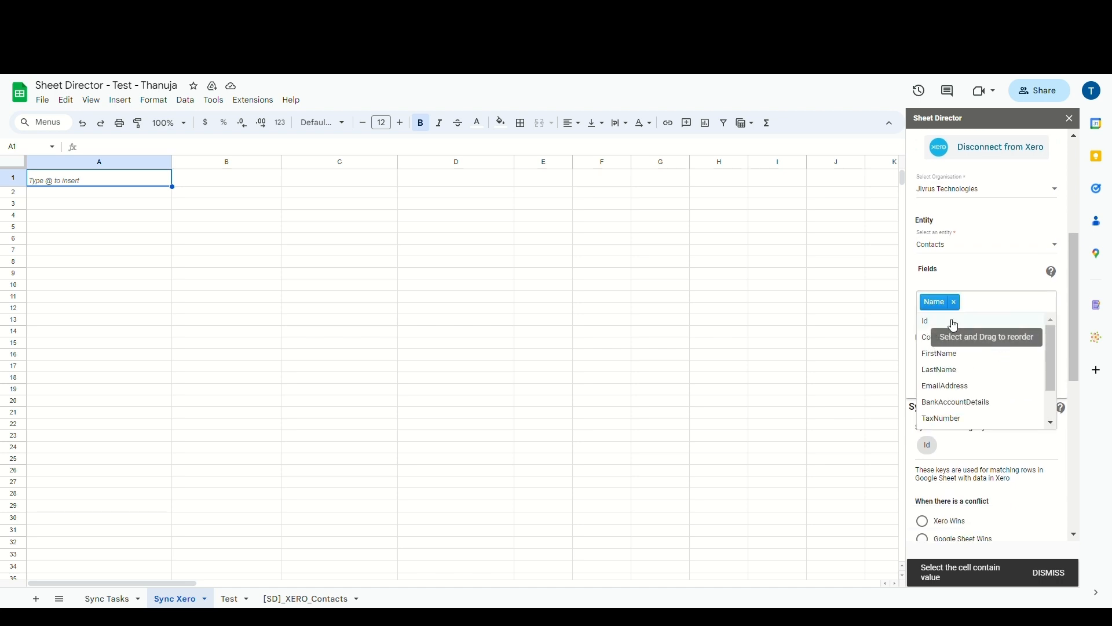
left_click(953, 322)
left_click_drag(970, 309, 931, 308)
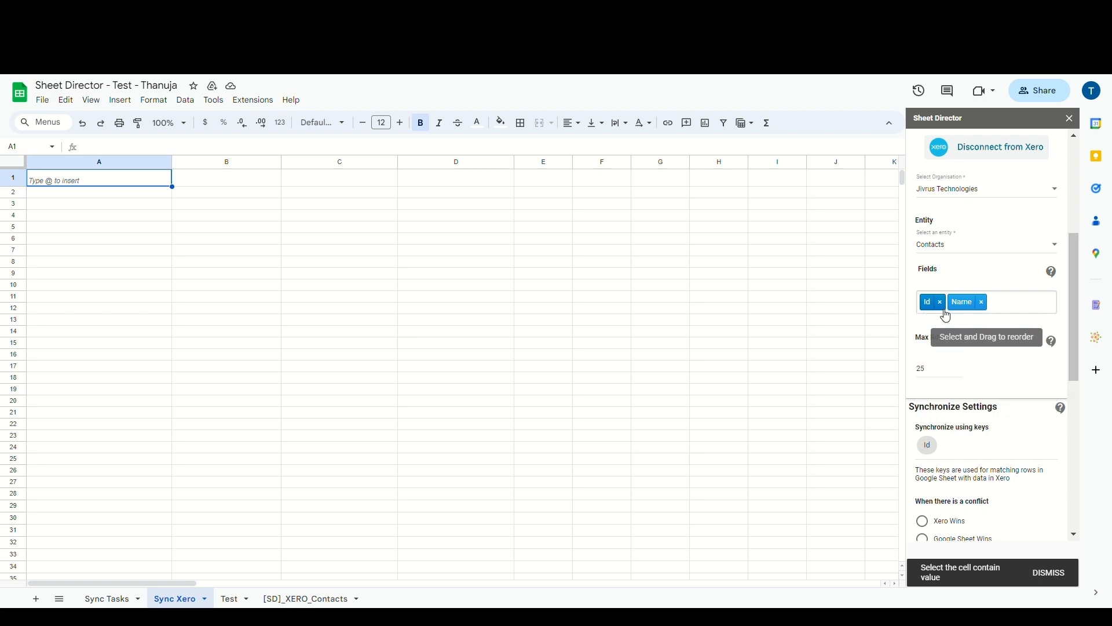
Add EmailAddress, TaxNumber, ContactNumber, tax types, BankAccountDetails and DefaultCurrency fields
left_click(941, 343)
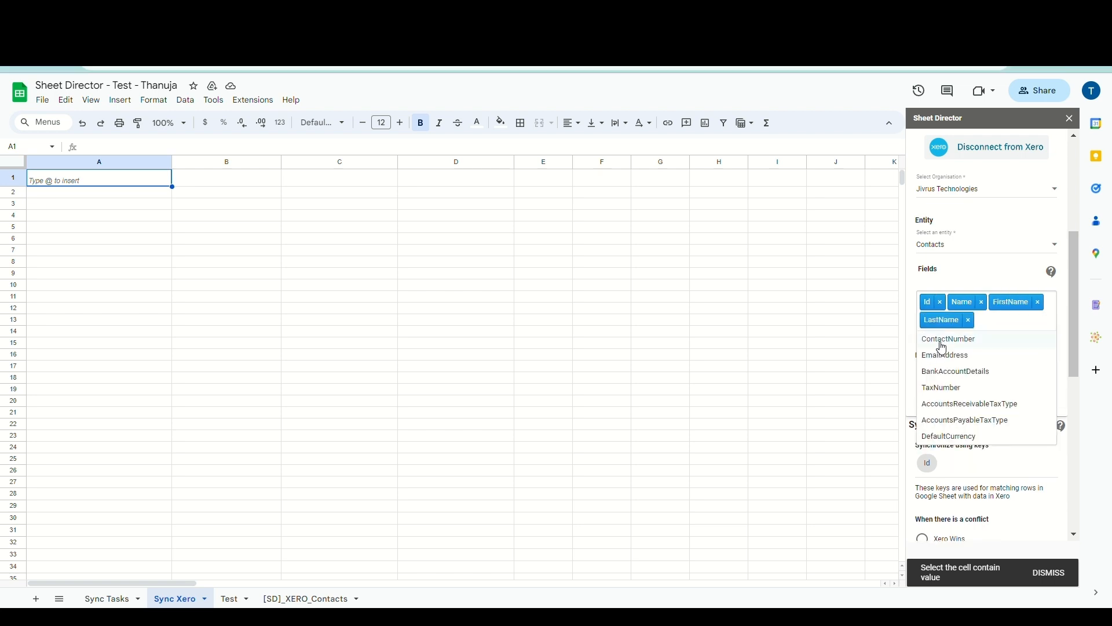
left_click(943, 355)
left_click(945, 372)
left_click(950, 356)
left_click(956, 407)
left_click(961, 408)
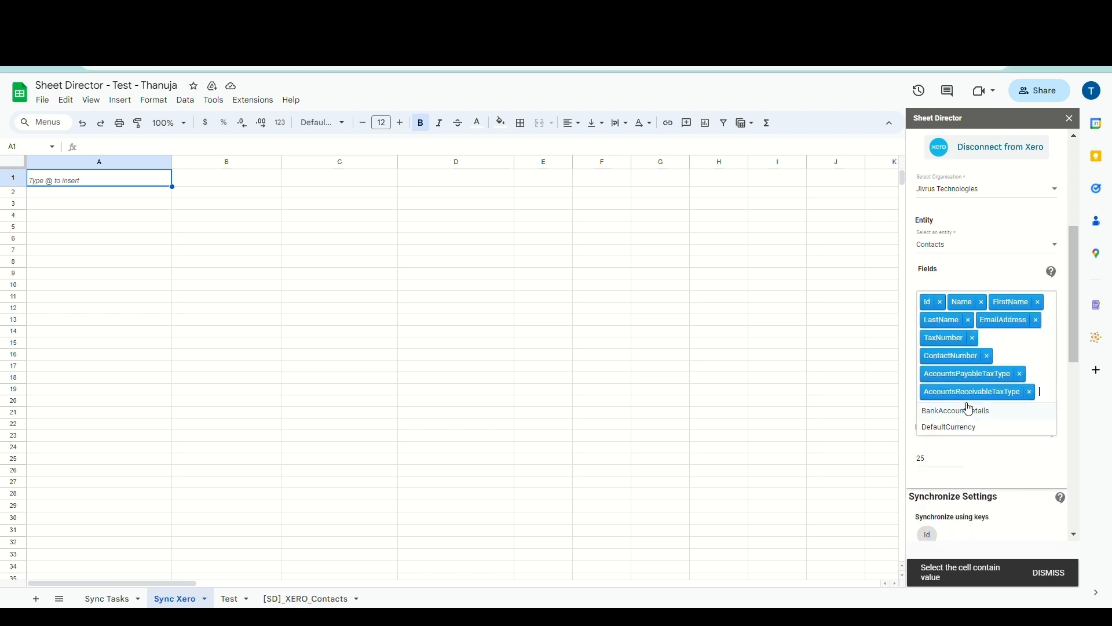
left_click(968, 410)
left_click(976, 428)
scroll(975, 431, "down", 2)
left_click(931, 437)
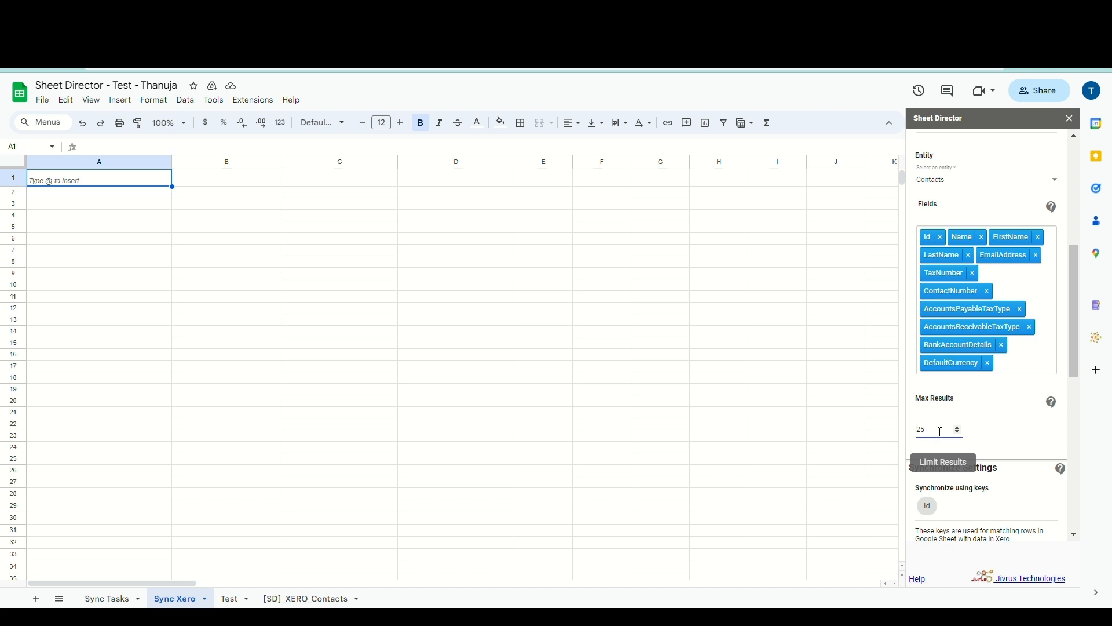
type("25")
scroll(945, 433, "down", 1)
scroll(946, 432, "down", 3)
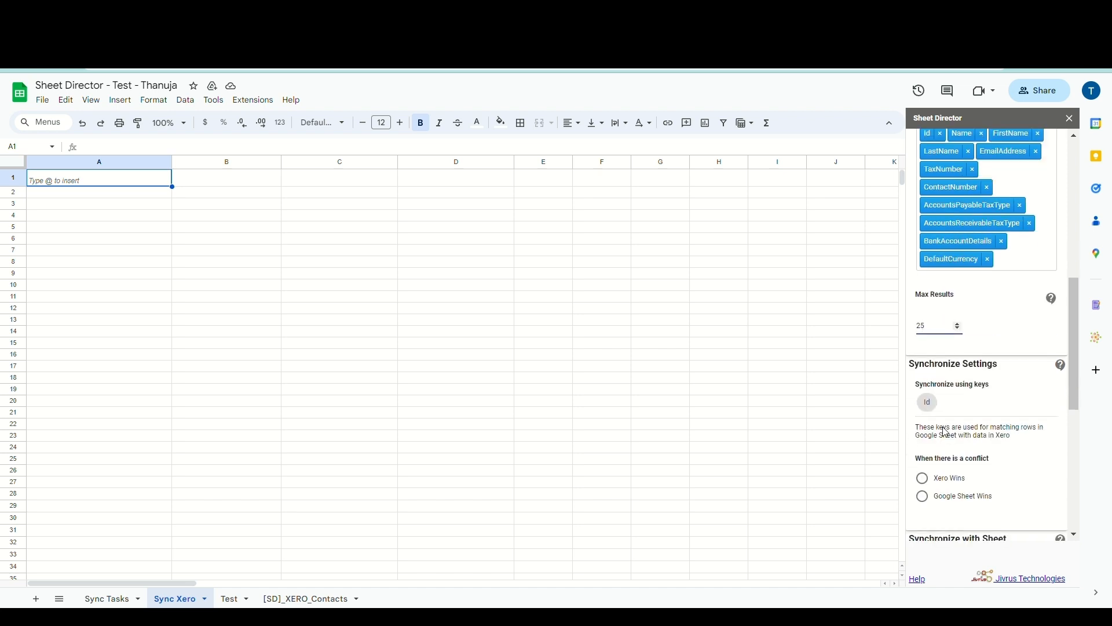
scroll(946, 431, "up", 1)
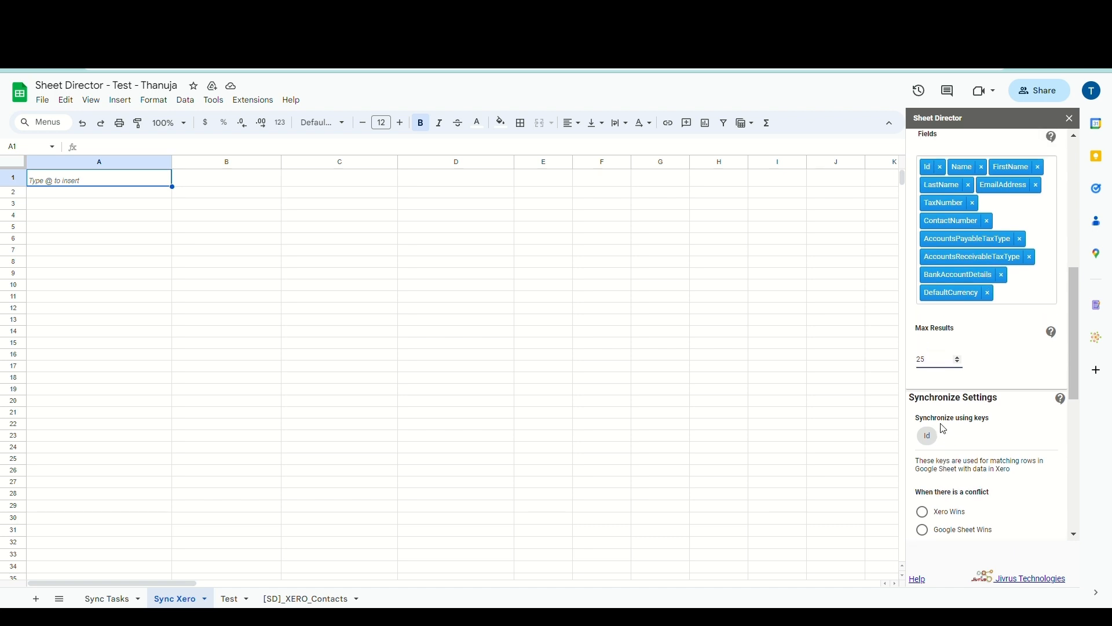
double_click(947, 420)
left_click(947, 426)
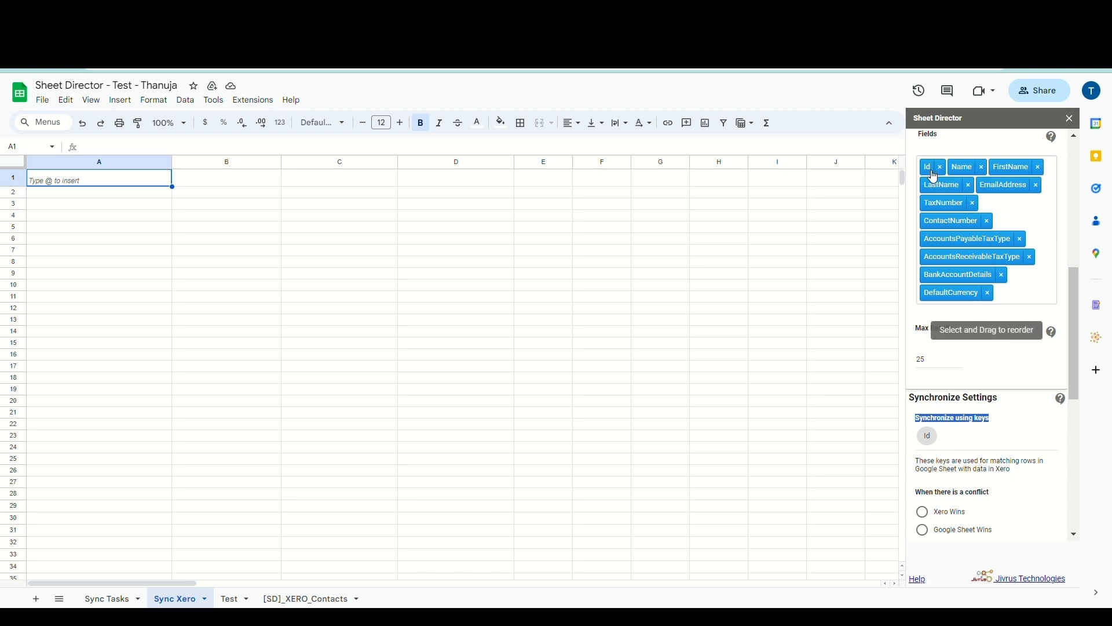
scroll(1018, 415, "down", 1)
left_click(1018, 414)
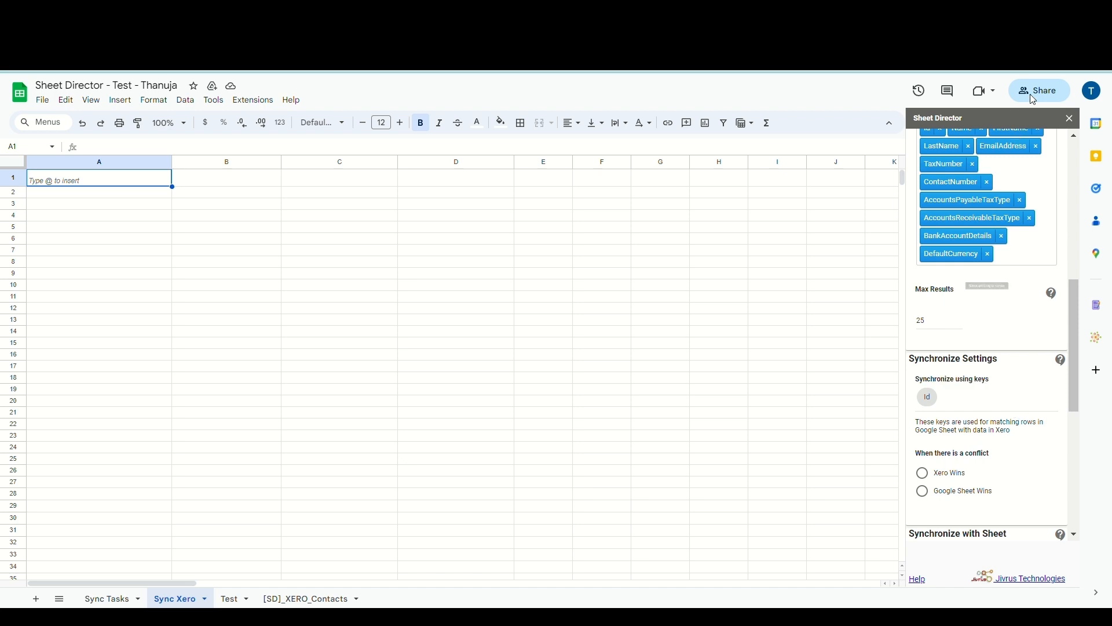
scroll(1046, 419, "down", 2)
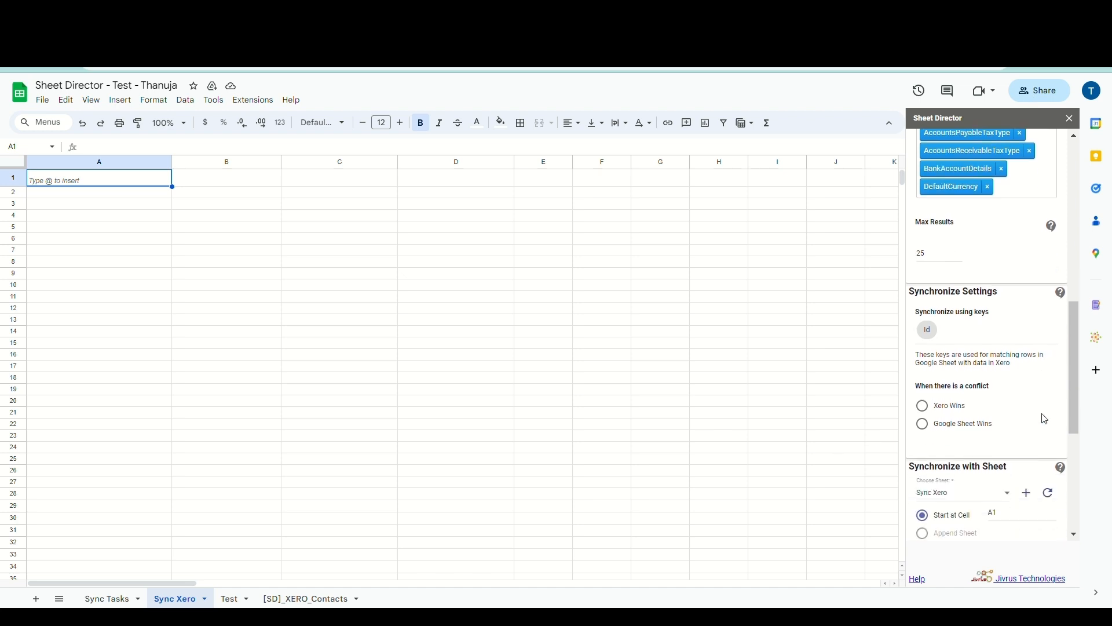
scroll(1046, 419, "down", 1)
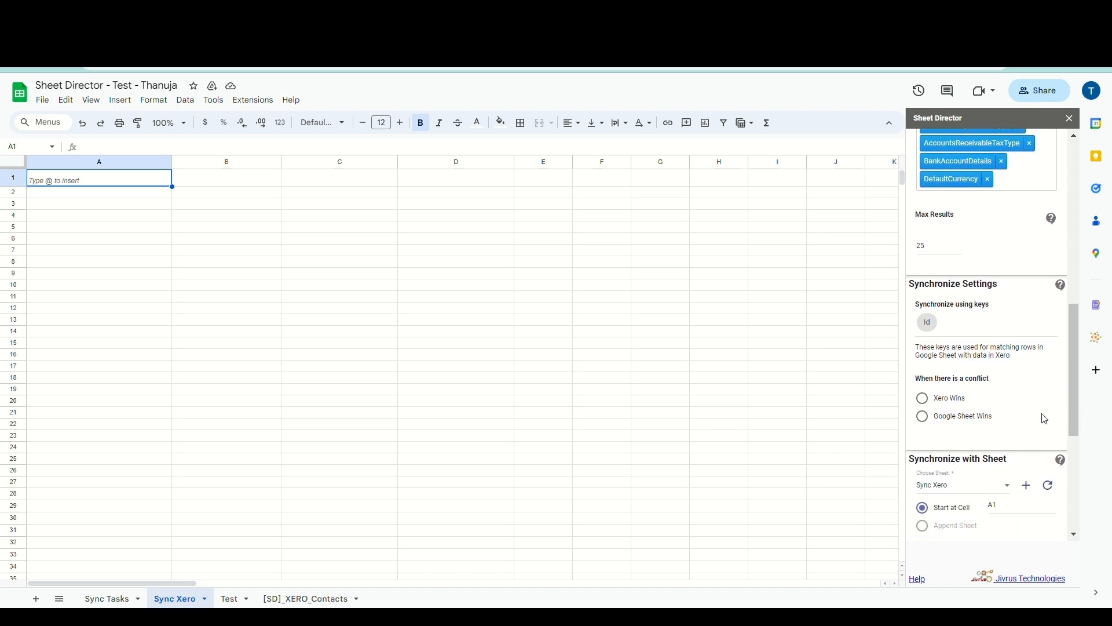
scroll(1045, 419, "down", 1)
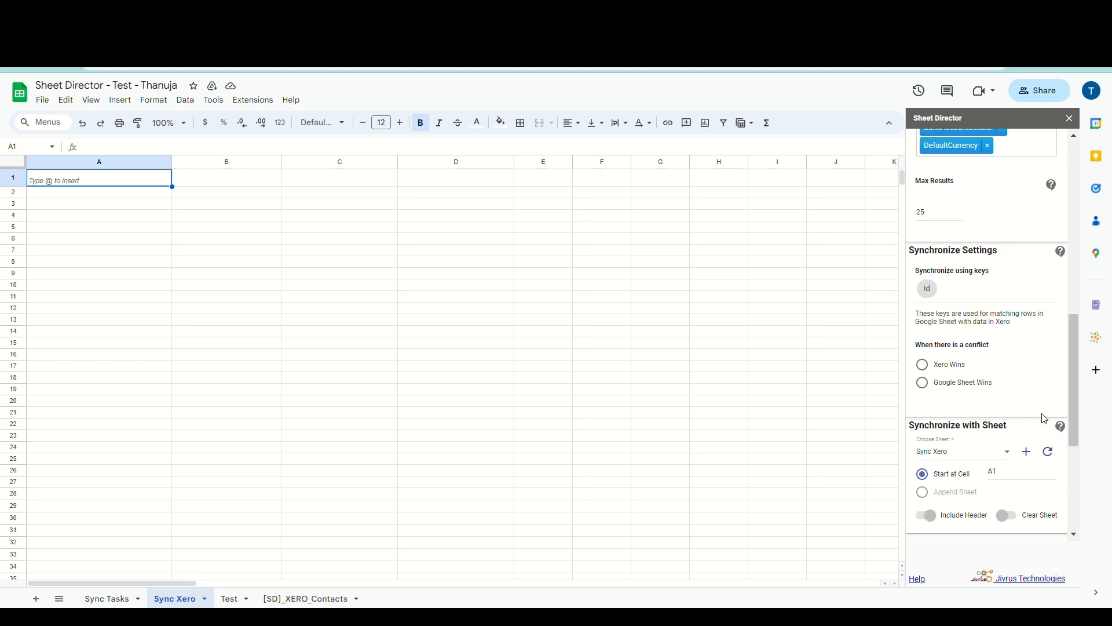
Compare the Xero Wins and Google Sheet Wins conflict rules, leaving Xero Wins selected
left_click(923, 365)
left_click(930, 388)
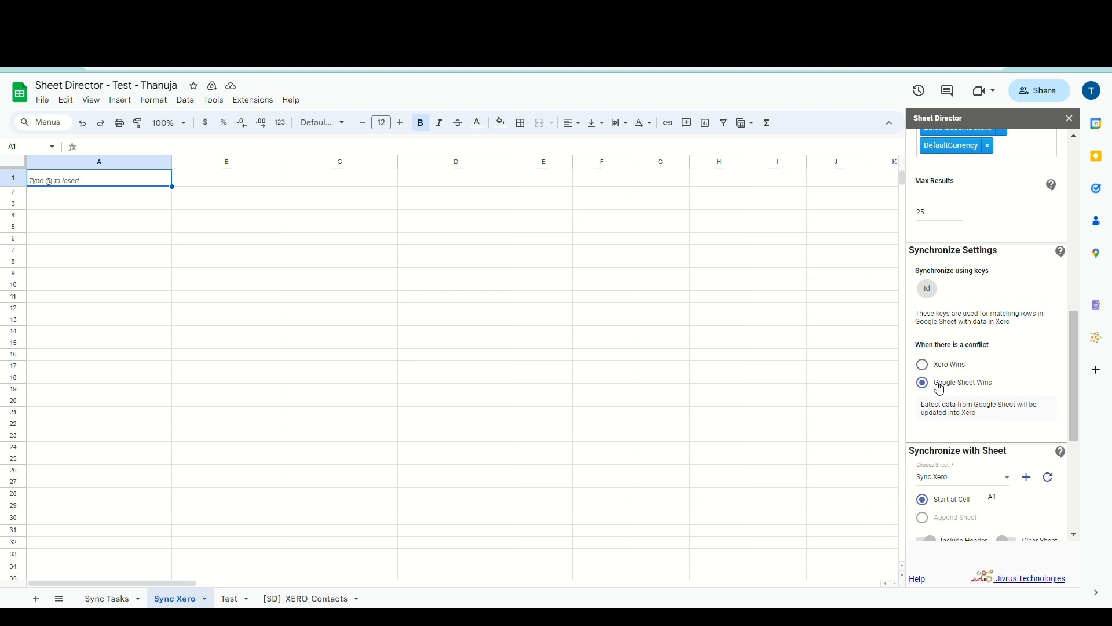
left_click(931, 370)
left_click_drag(925, 411, 989, 422)
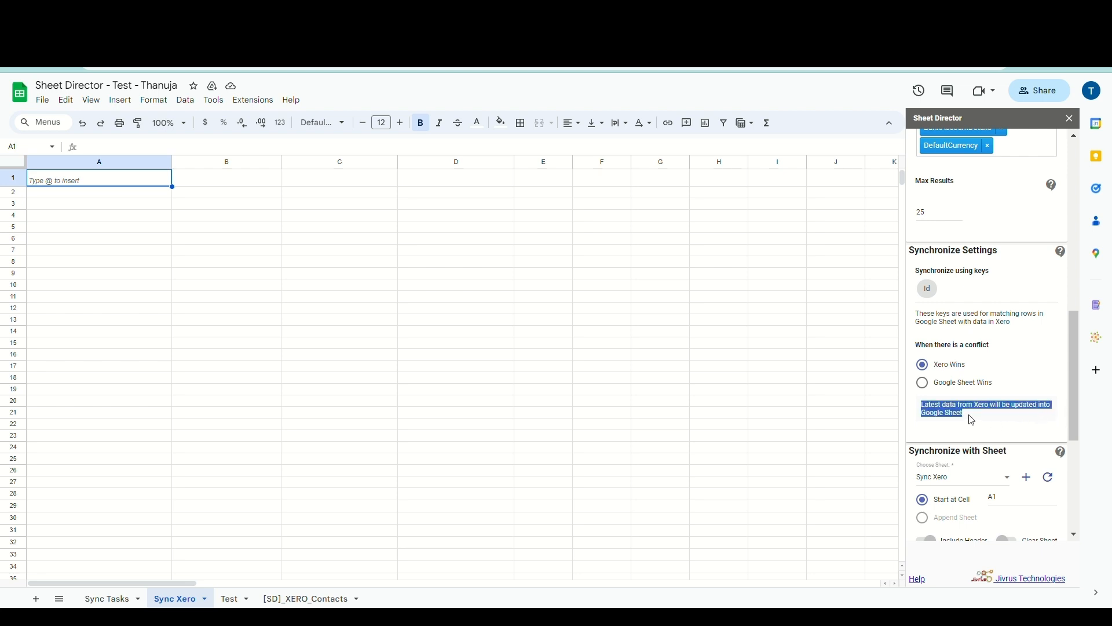
left_click(973, 420)
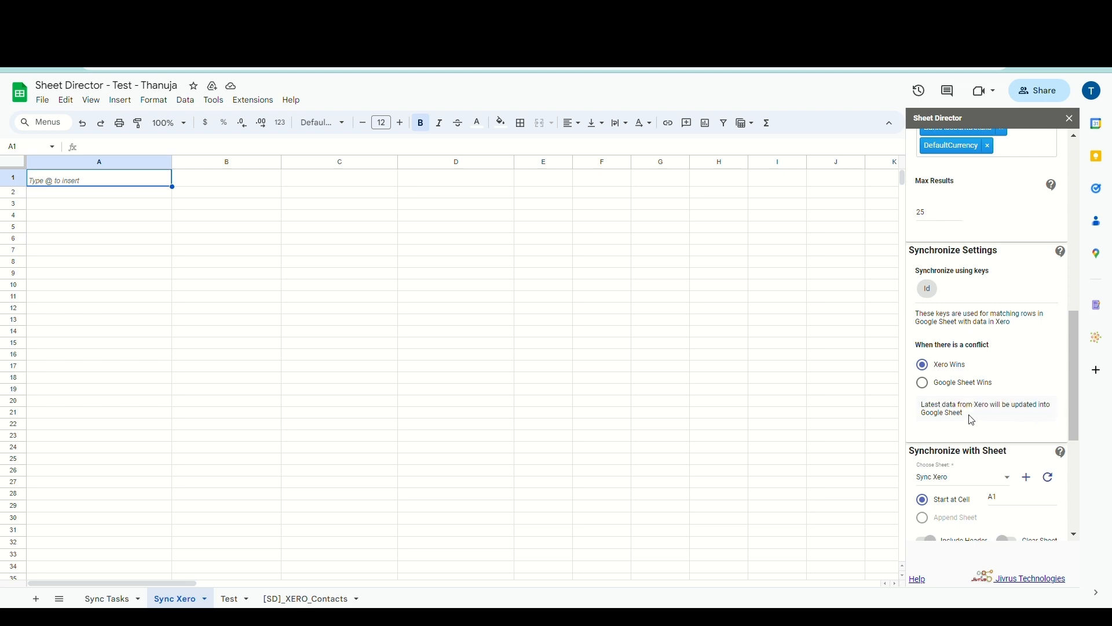
left_click(929, 390)
mouse_move(982, 410)
left_mouse_down()
mouse_move(1065, 400)
mouse_move(996, 417)
left_mouse_up()
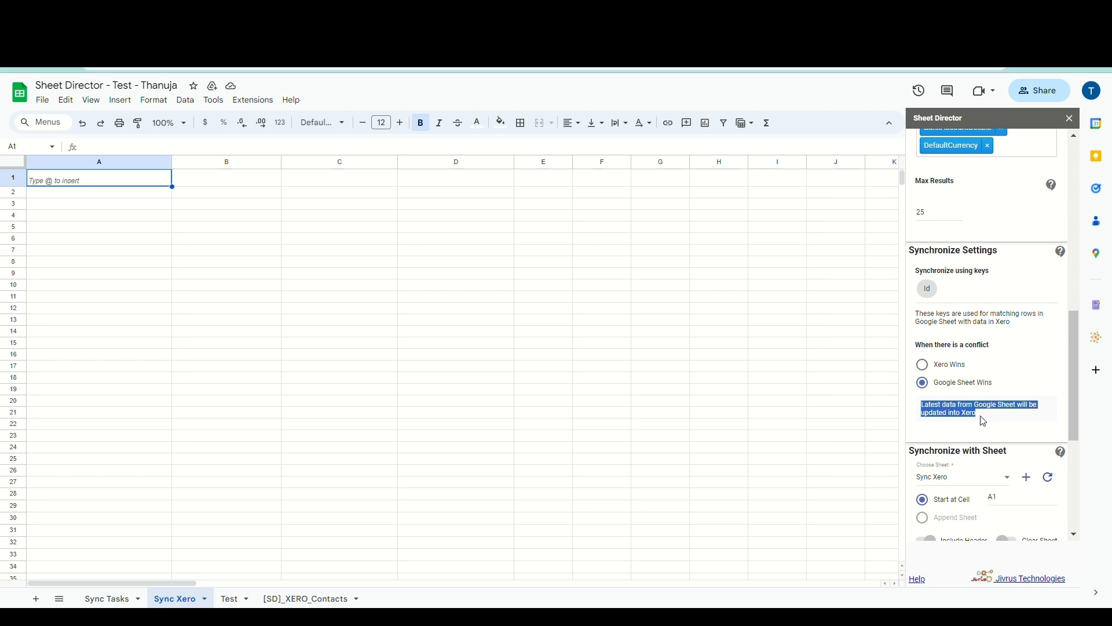
left_click(983, 422)
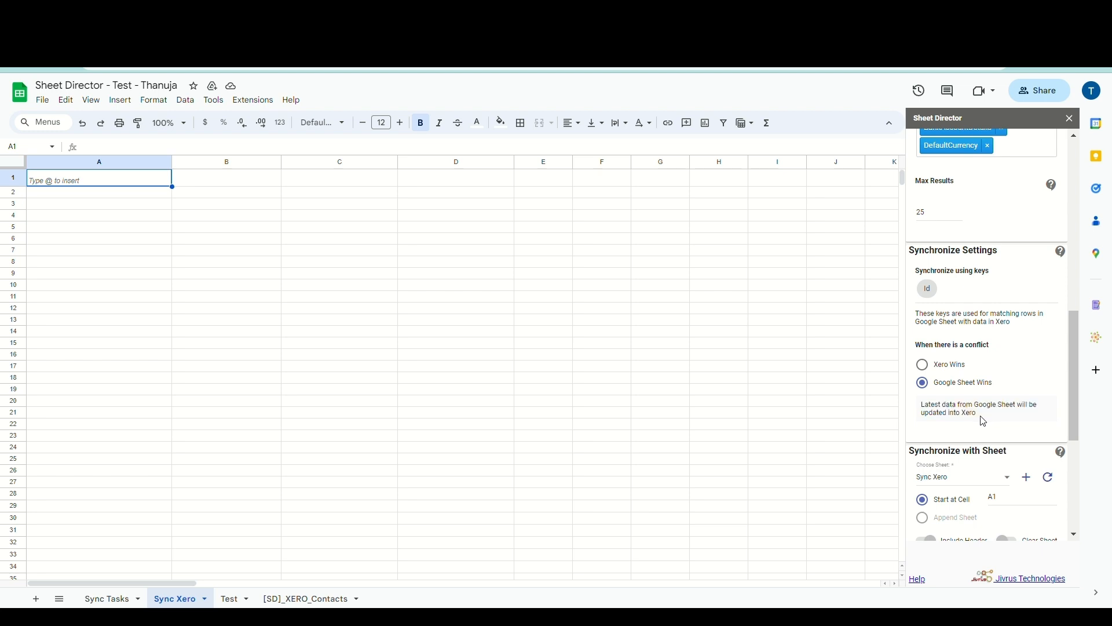
left_click(922, 363)
scroll(920, 361, "down", 1)
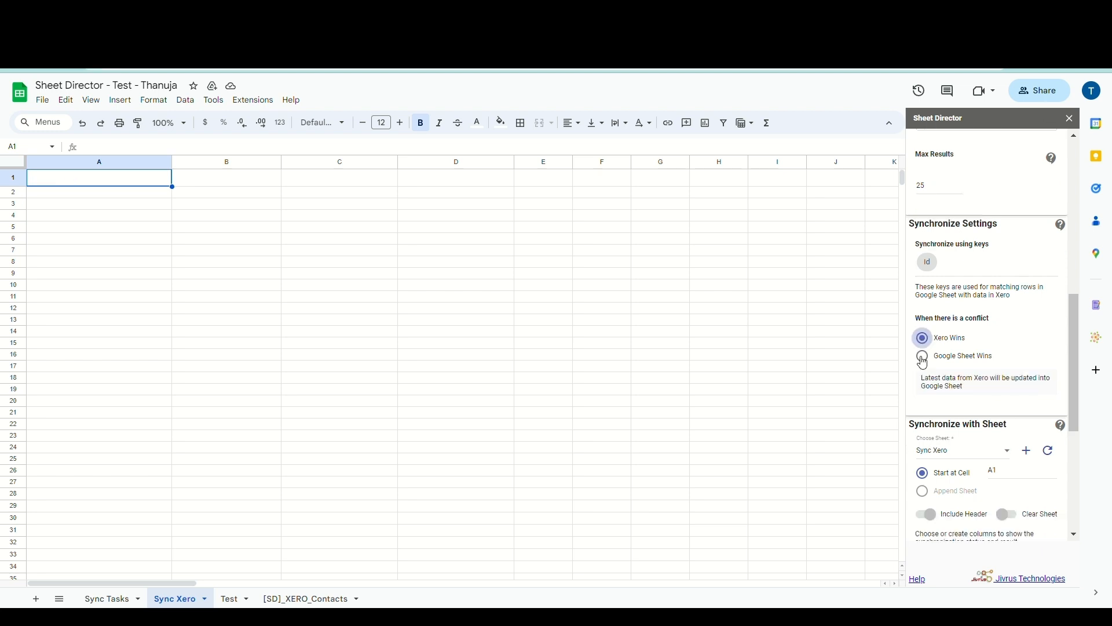
Switch the conflict rule to Google Sheet Wins
left_click(923, 356)
scroll(970, 389, "down", 3)
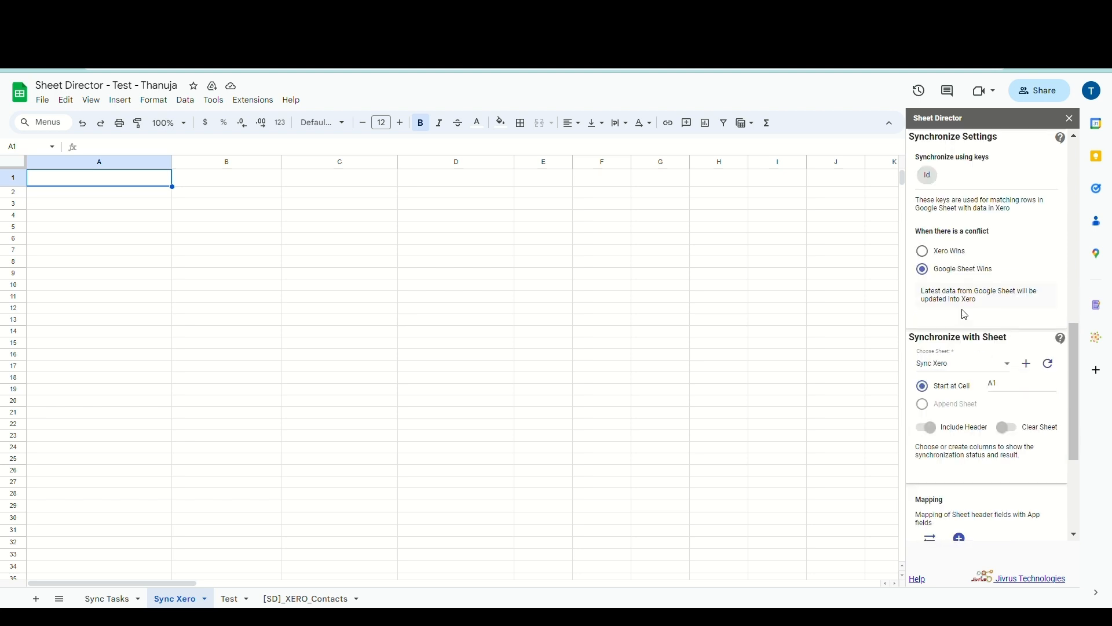
scroll(965, 315, "down", 3)
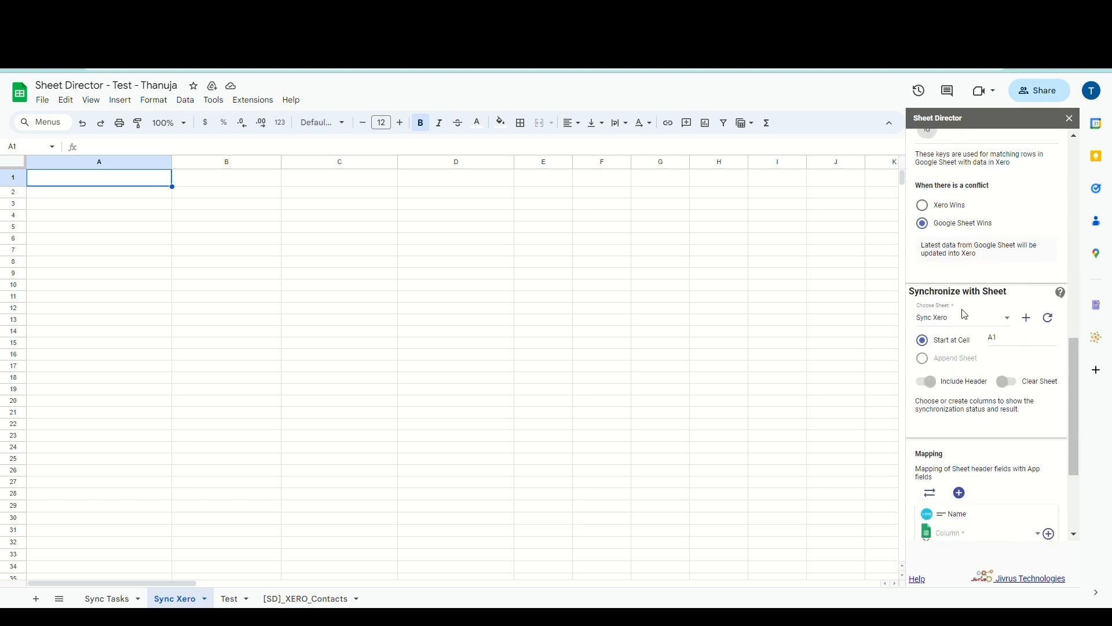
Target the Sync Xero sheet starting at cell A1 and execute the sync
left_click(961, 273)
left_click(962, 276)
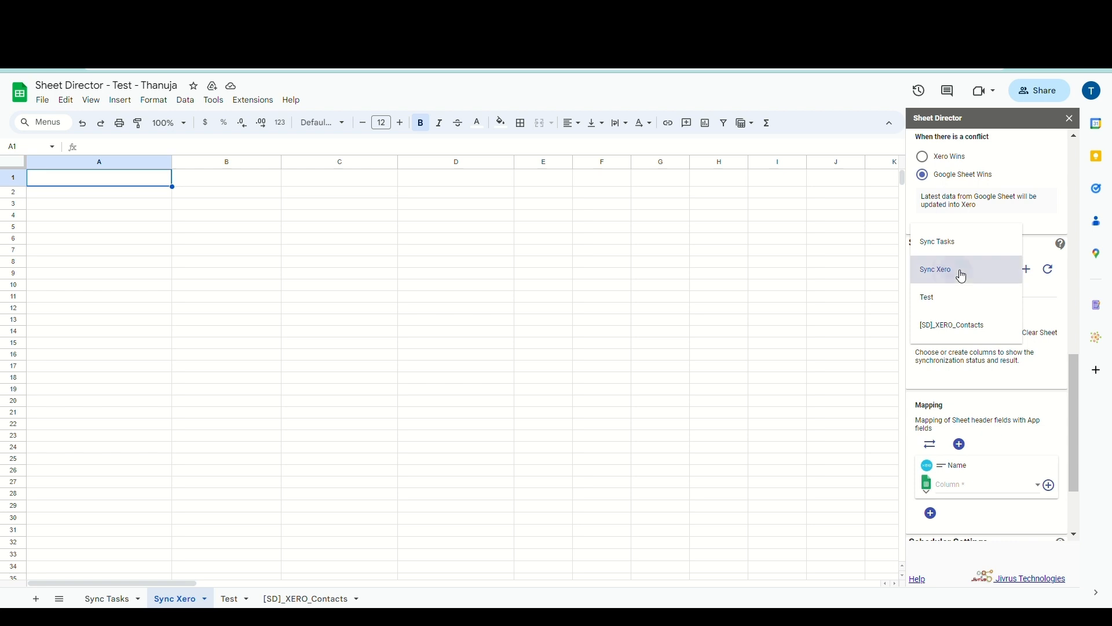
left_click_drag(1011, 291, 983, 299)
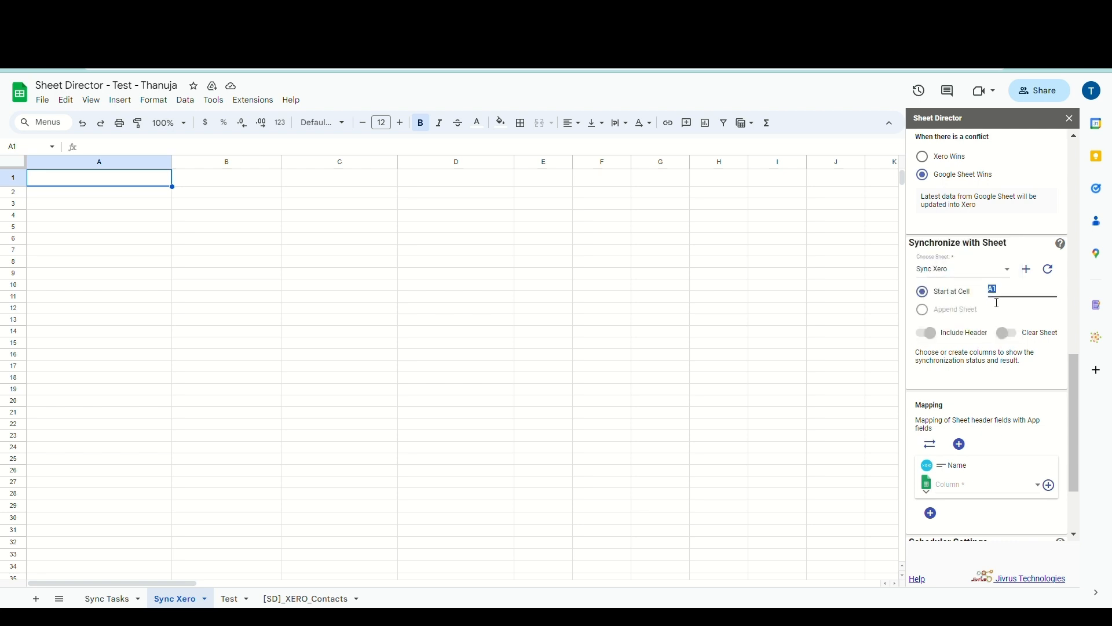
left_click(997, 303)
scroll(1000, 304, "down", 2)
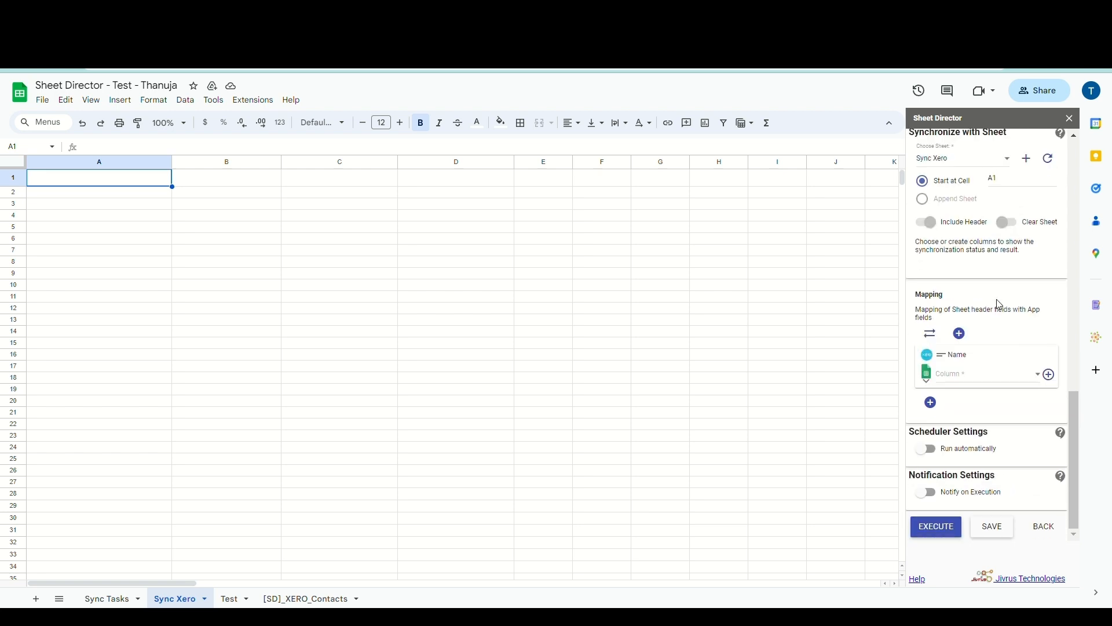
left_click(939, 532)
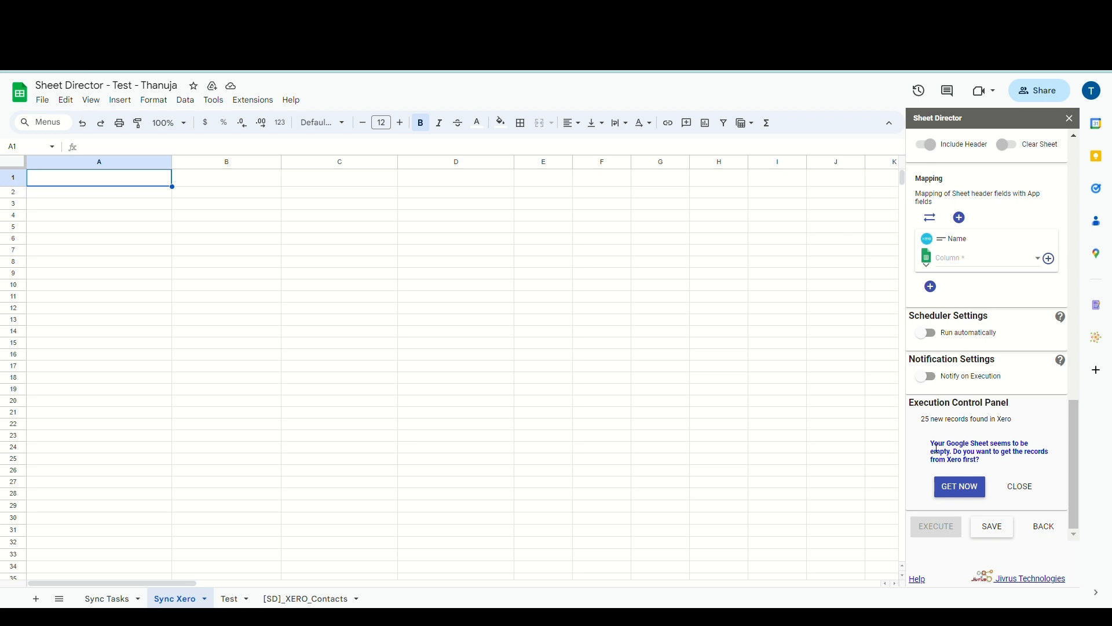
Fetch the 25 Xero contacts into the empty Sync Xero sheet with GET NOW
left_click_drag(937, 448, 1010, 459)
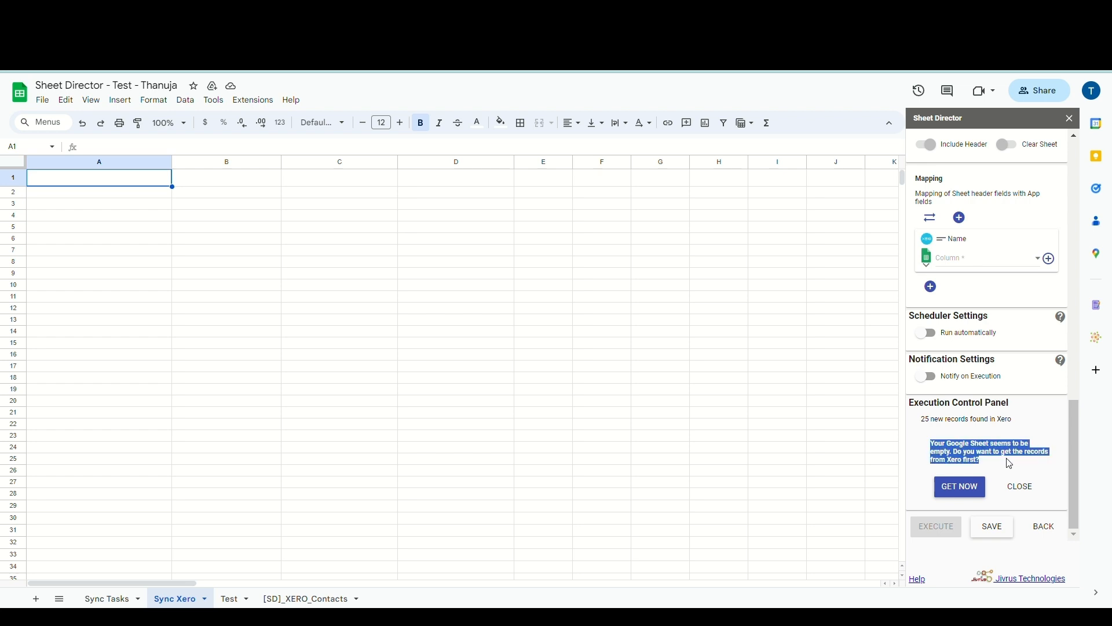
left_click(1010, 463)
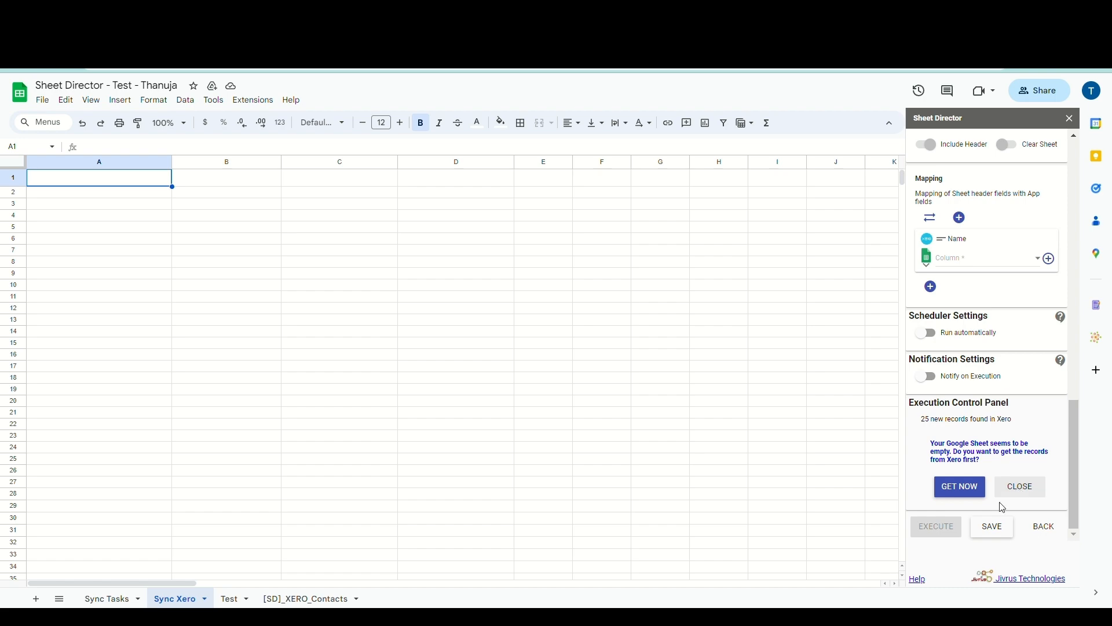
left_click(957, 490)
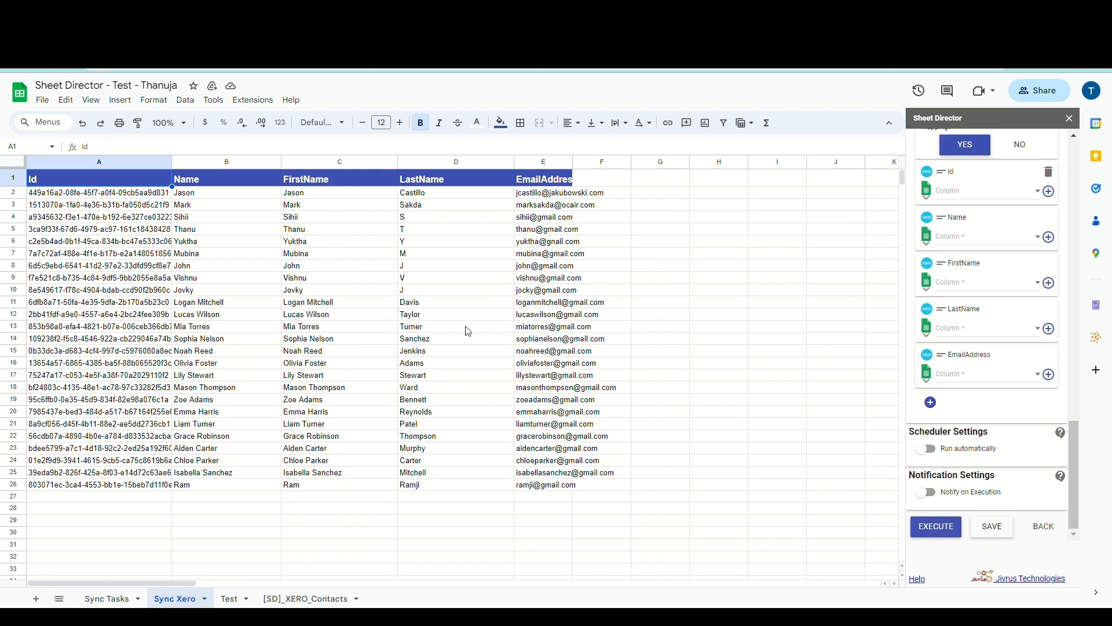
Create the [SD] Status sync column in the sheet
scroll(990, 301, "up", 8)
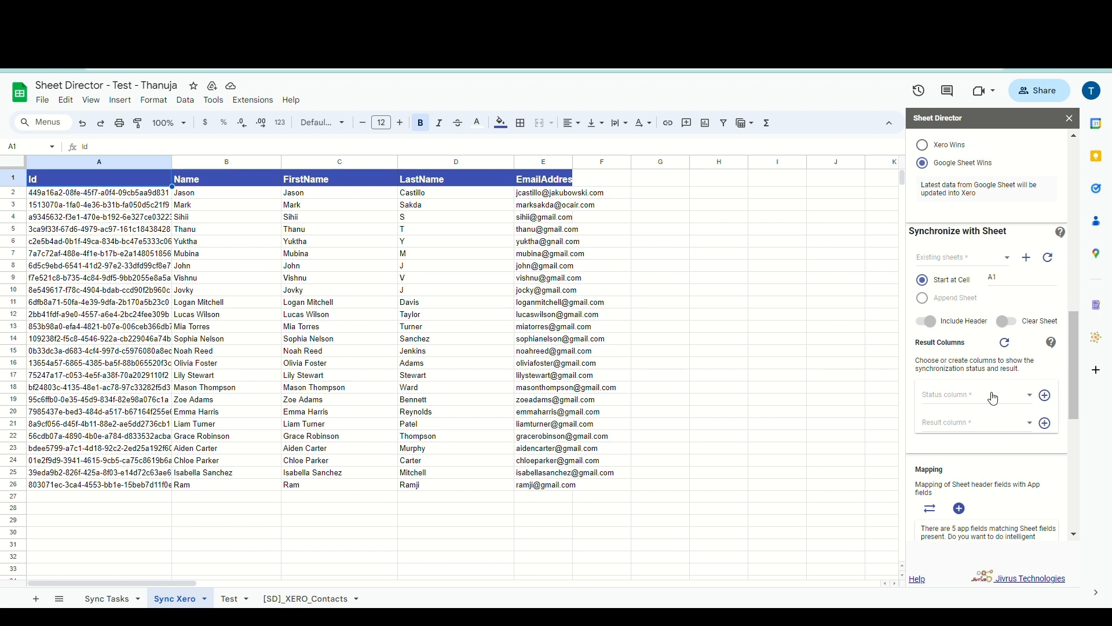
scroll(994, 399, "down", 1)
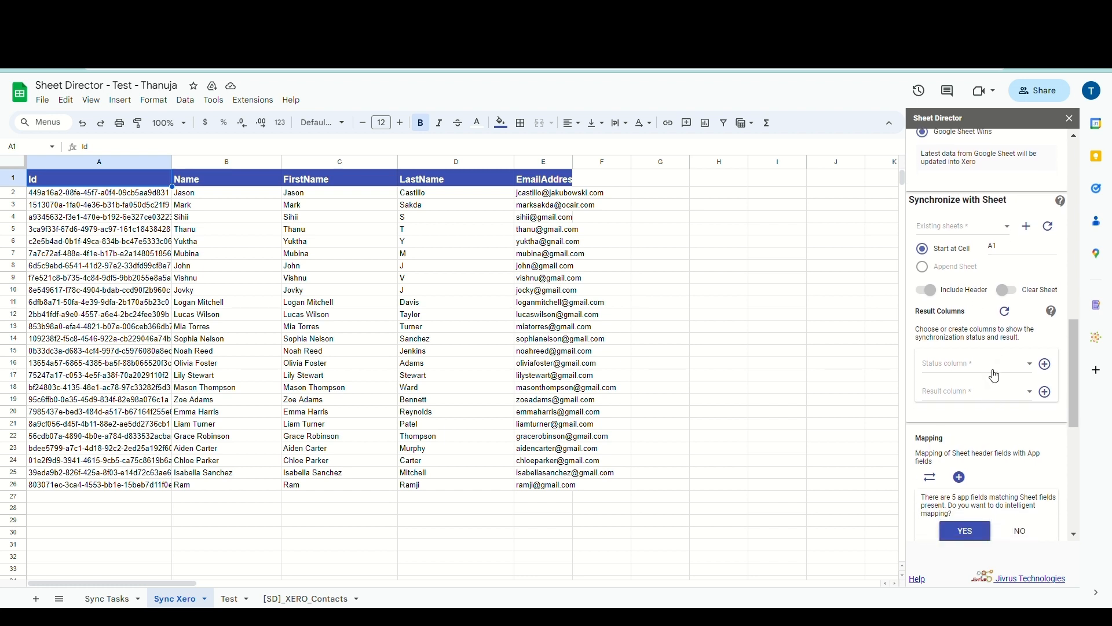
left_click(1046, 369)
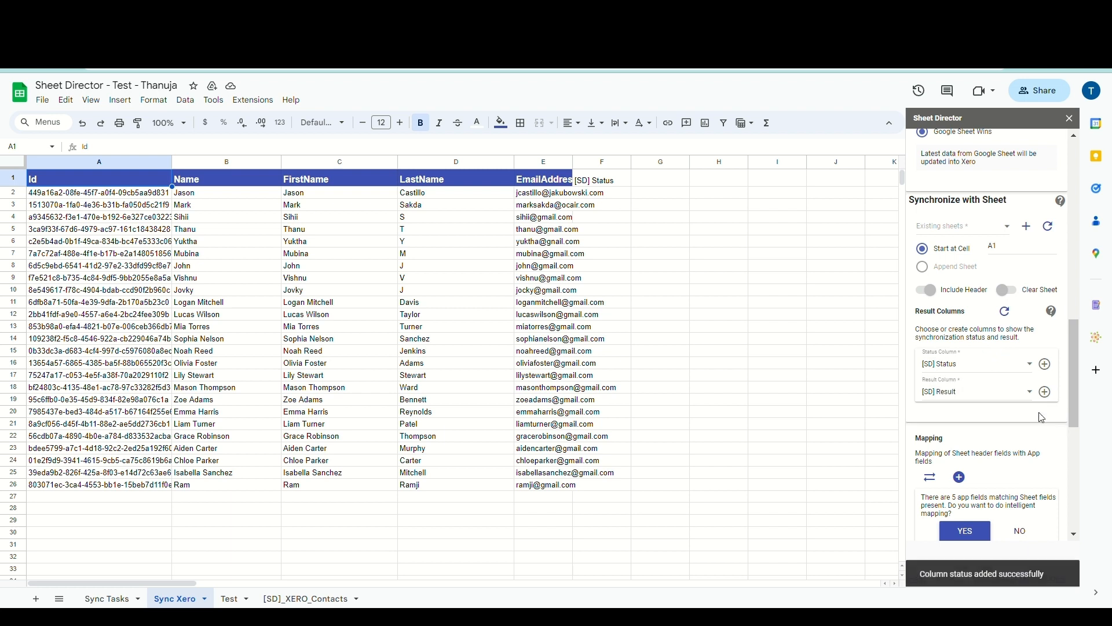
Rename the first contact in cell B2 to a new name
double_click(260, 197)
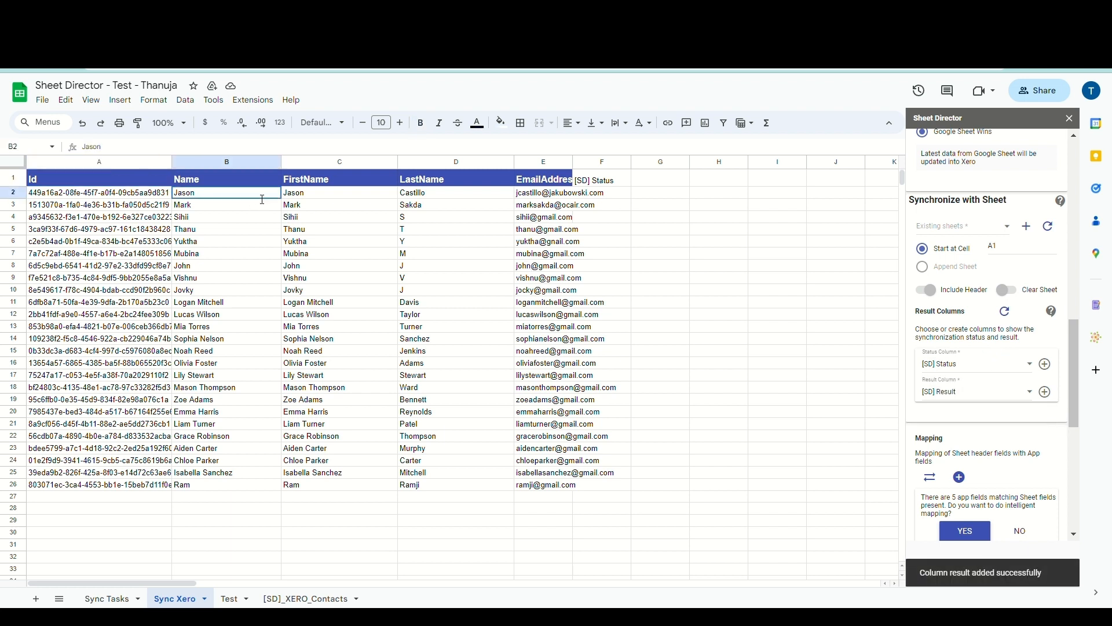
type("Janifer")
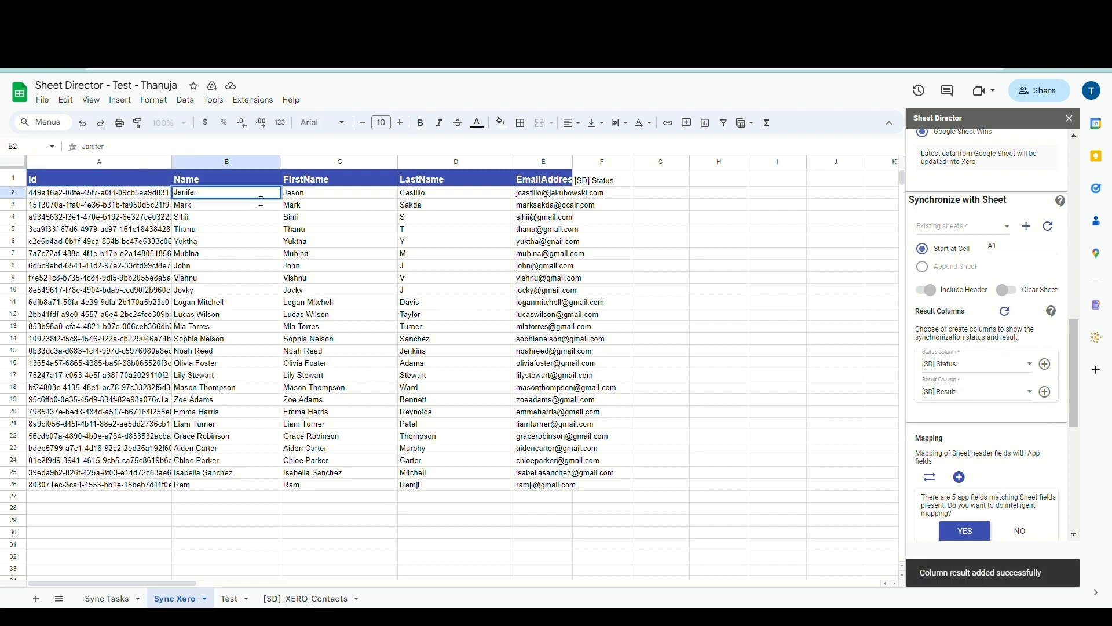
key("Return")
scroll(1005, 411, "down", 5)
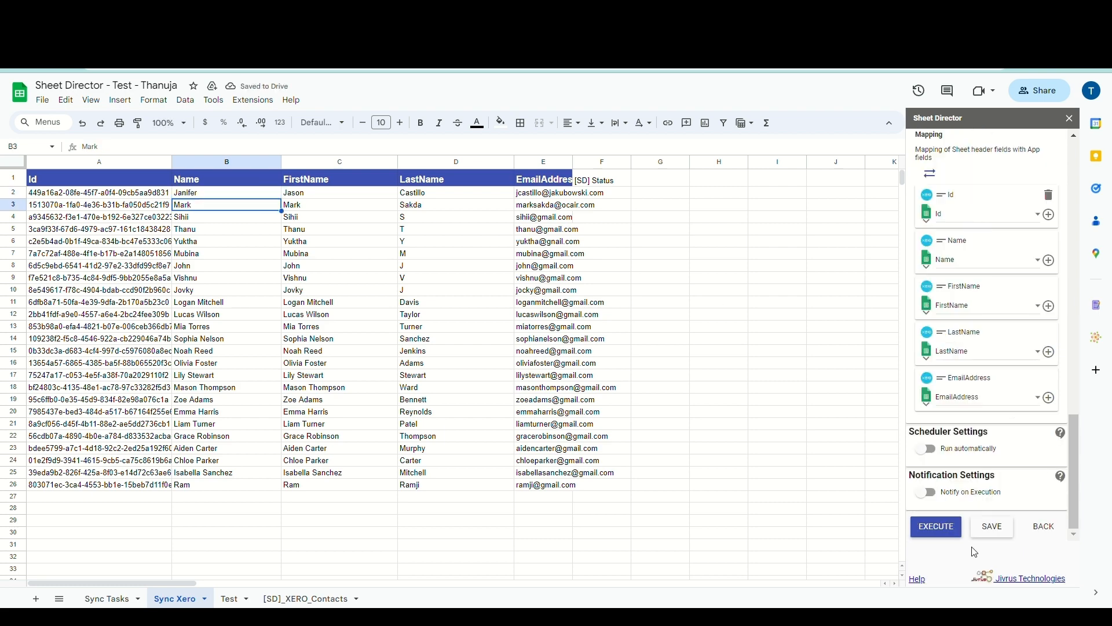
Execute the sync check and review the summary: 0 new Xero records, 25 to update Xero
left_click(953, 537)
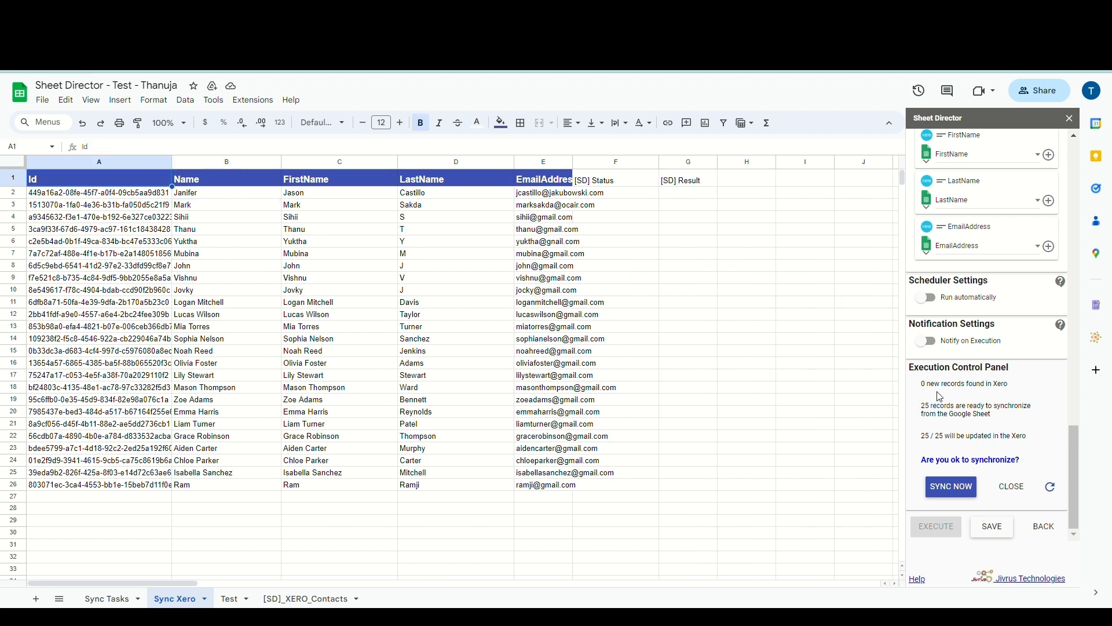
left_click_drag(929, 391, 1016, 383)
left_click_drag(922, 406, 1031, 417)
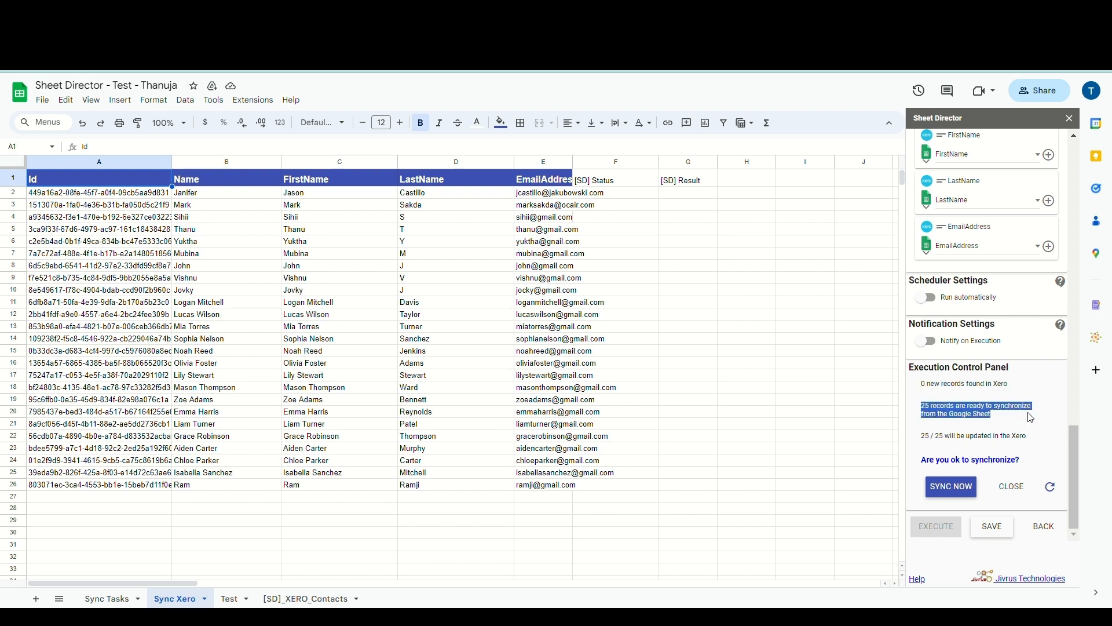
left_click(997, 432)
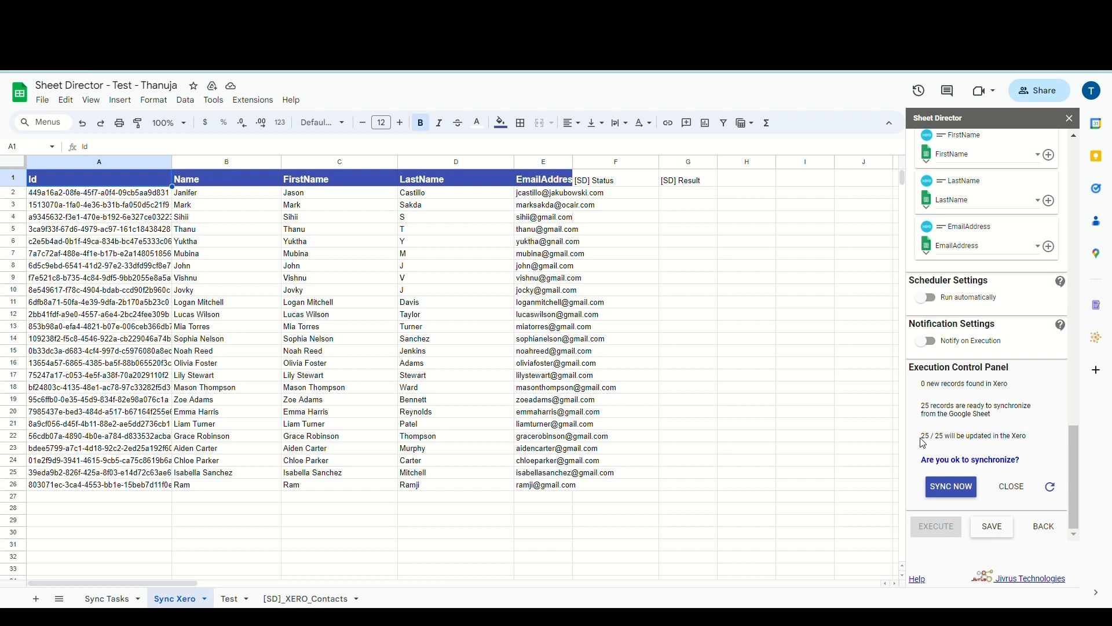
left_click_drag(924, 443, 1035, 443)
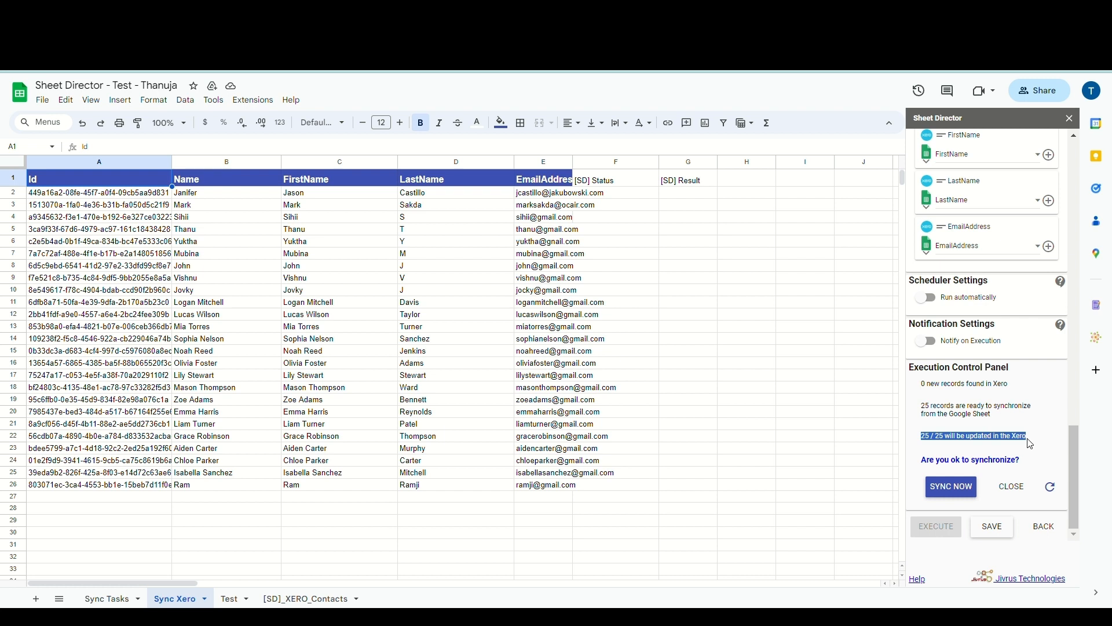
left_click(1030, 445)
left_click_drag(919, 466, 1027, 459)
left_click(1028, 459)
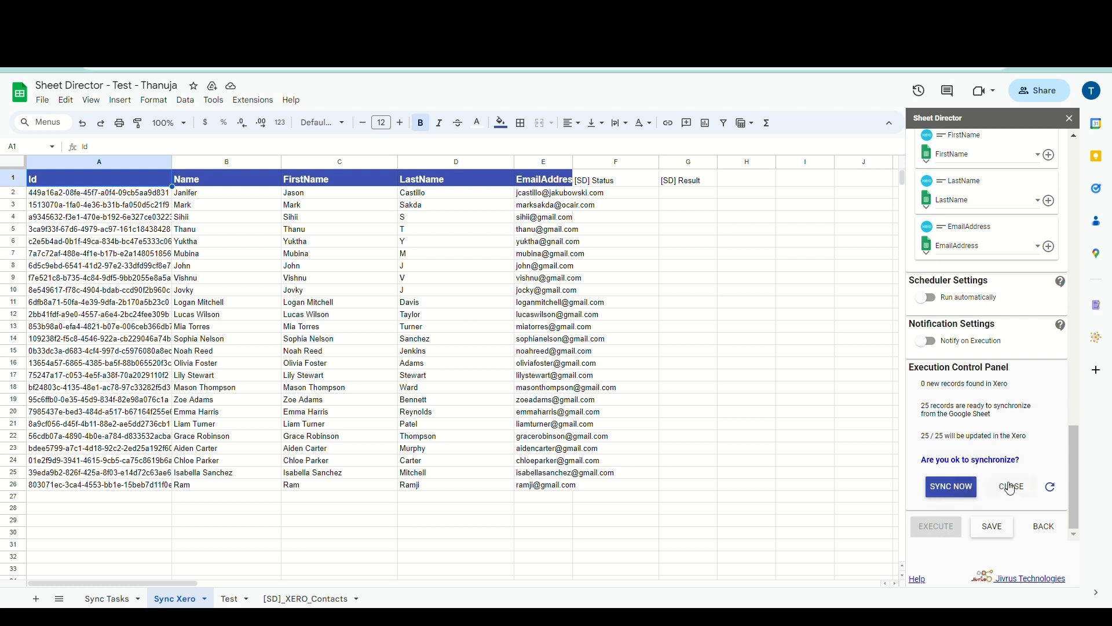
Sync the 25 records to Xero and widen the columns to read the results
left_click(954, 490)
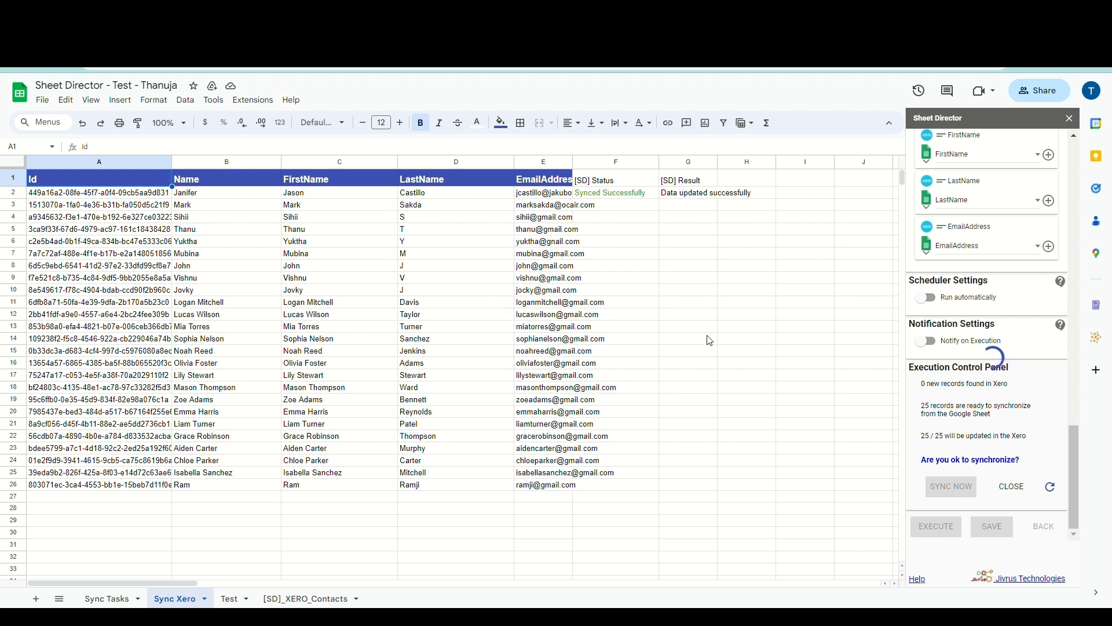
left_click_drag(658, 163, 662, 181)
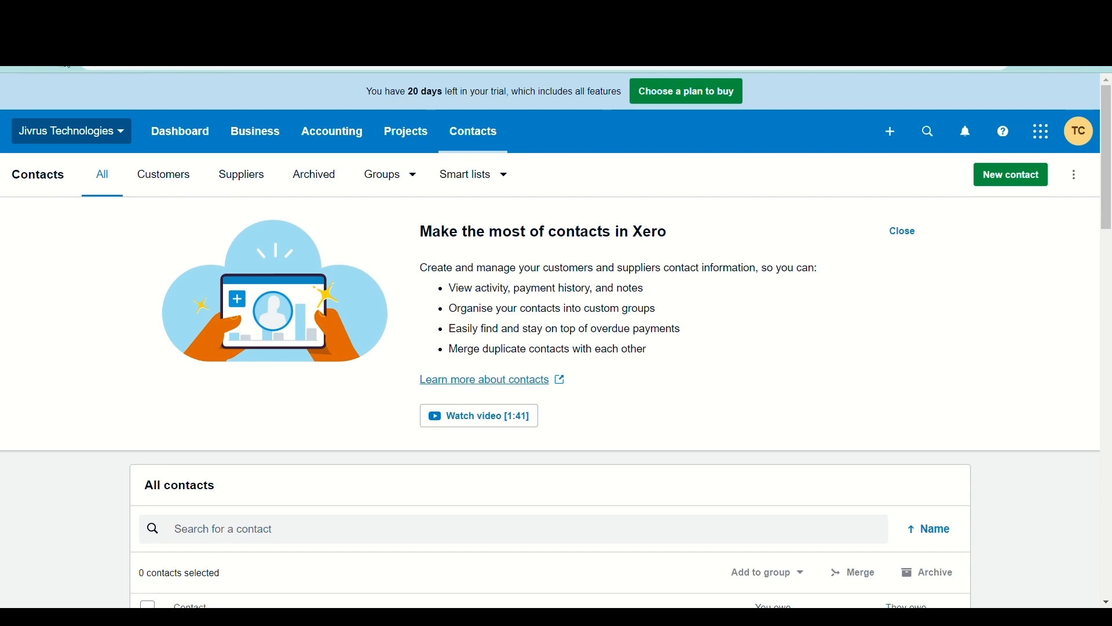
Reload Xero's Contacts page and locate the renamed contact in All contacts
left_click(65, 57)
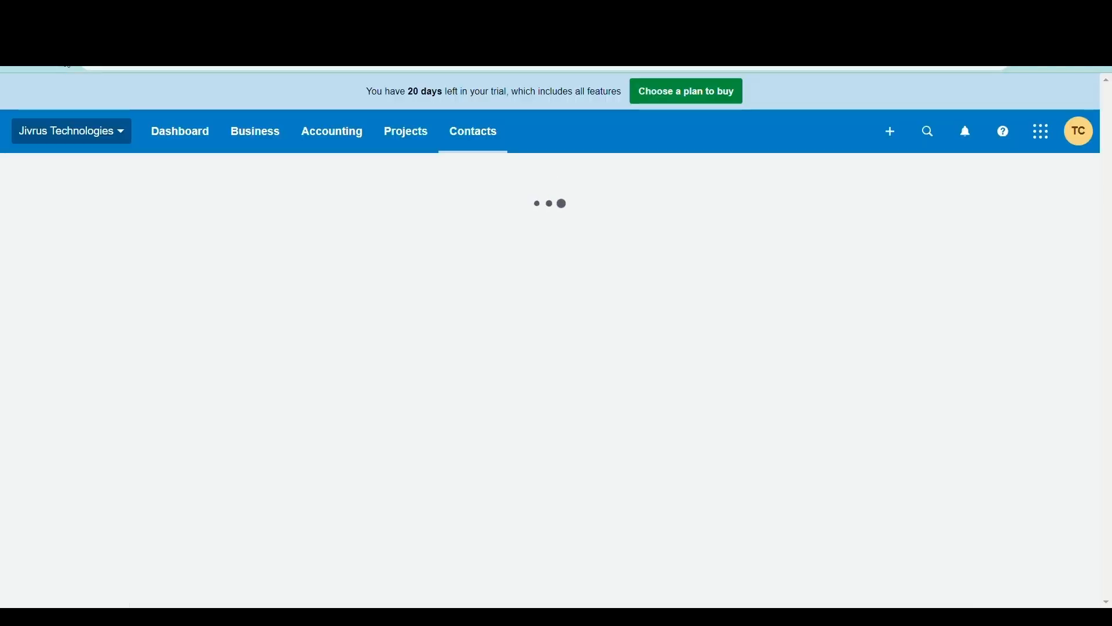
scroll(300, 364, "down", 9)
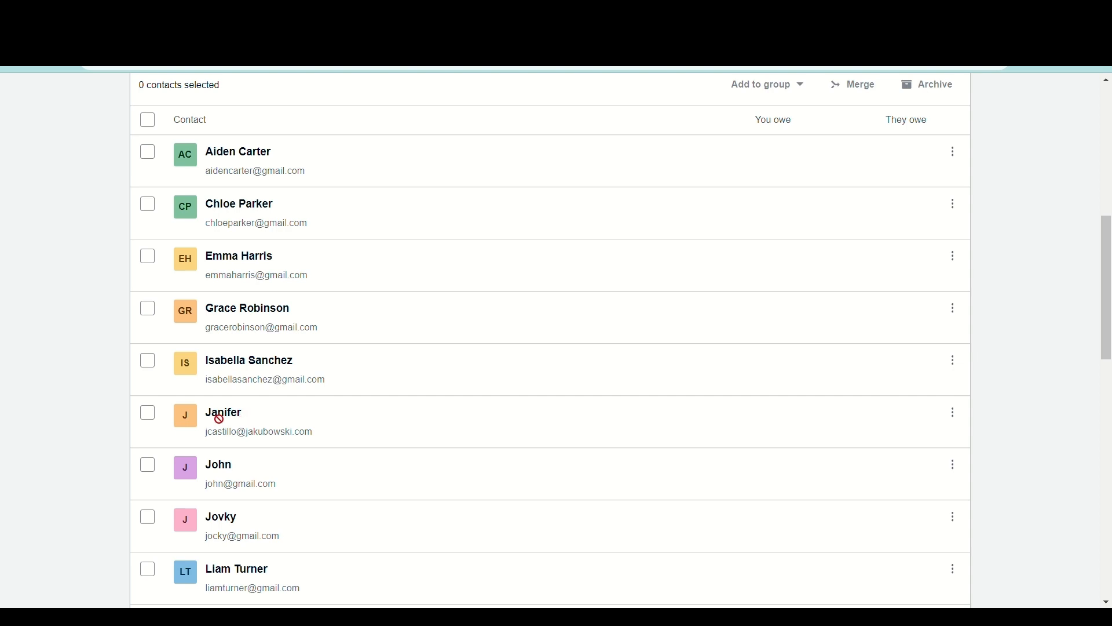
left_click_drag(209, 412, 263, 415)
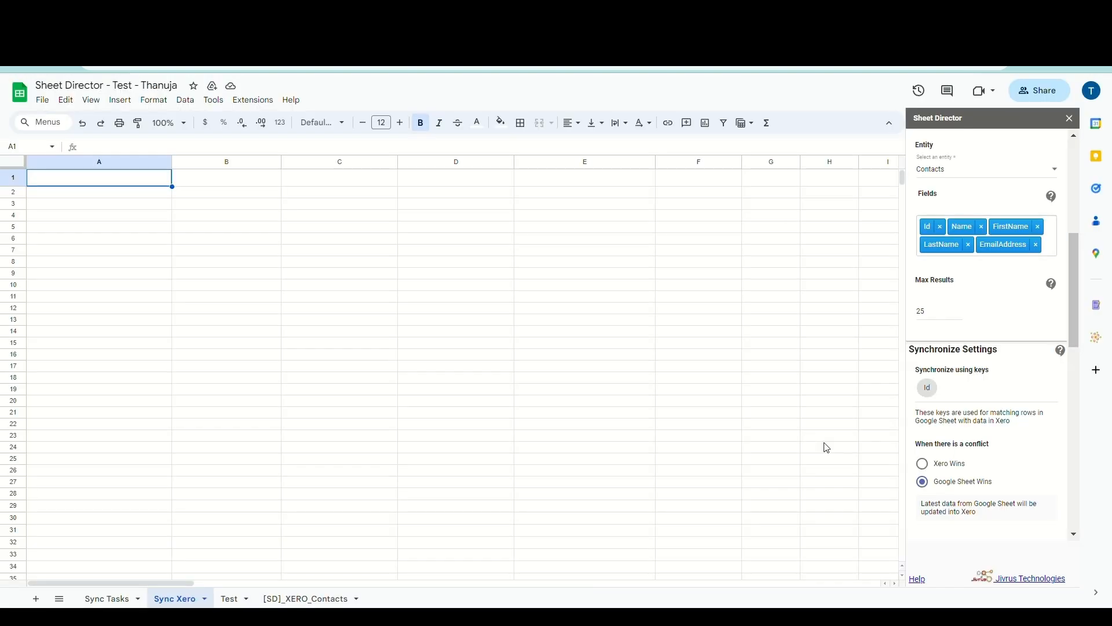
Set the conflict rule to Xero Wins
scroll(1036, 427, "down", 2)
left_click(927, 348)
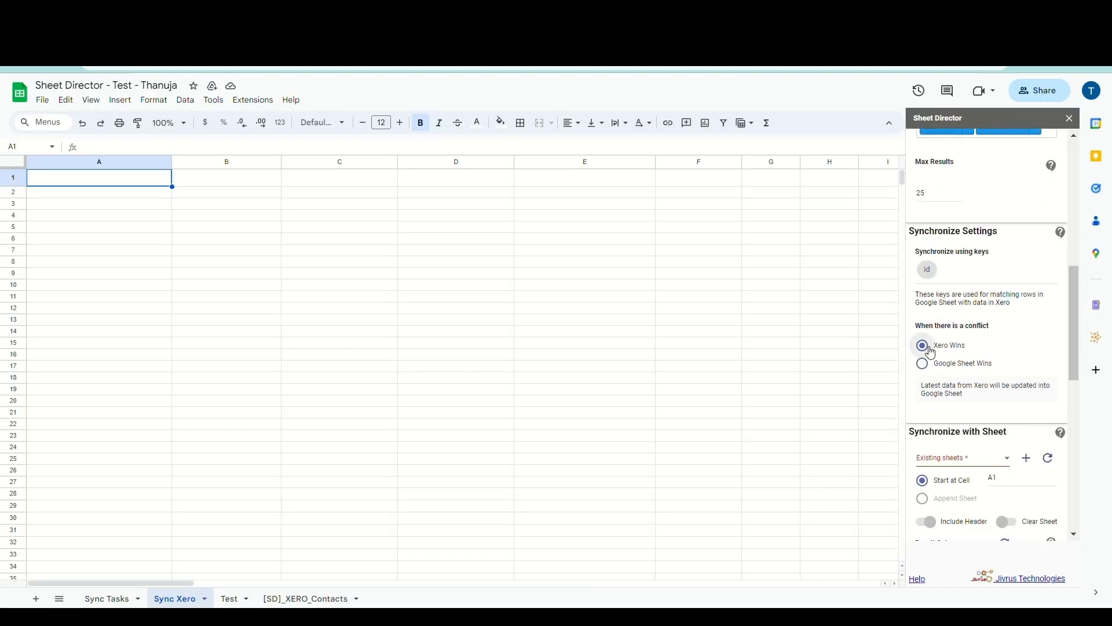
scroll(956, 398, "down", 2)
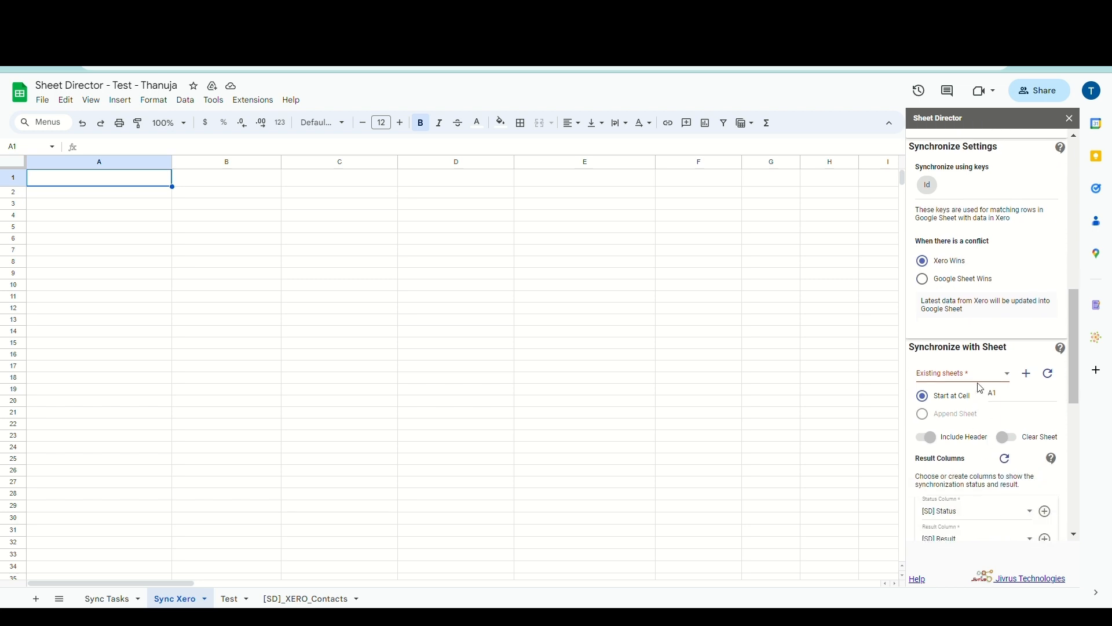
Target the Sync Xero sheet from cell A1 and execute the sync check
left_click(979, 383)
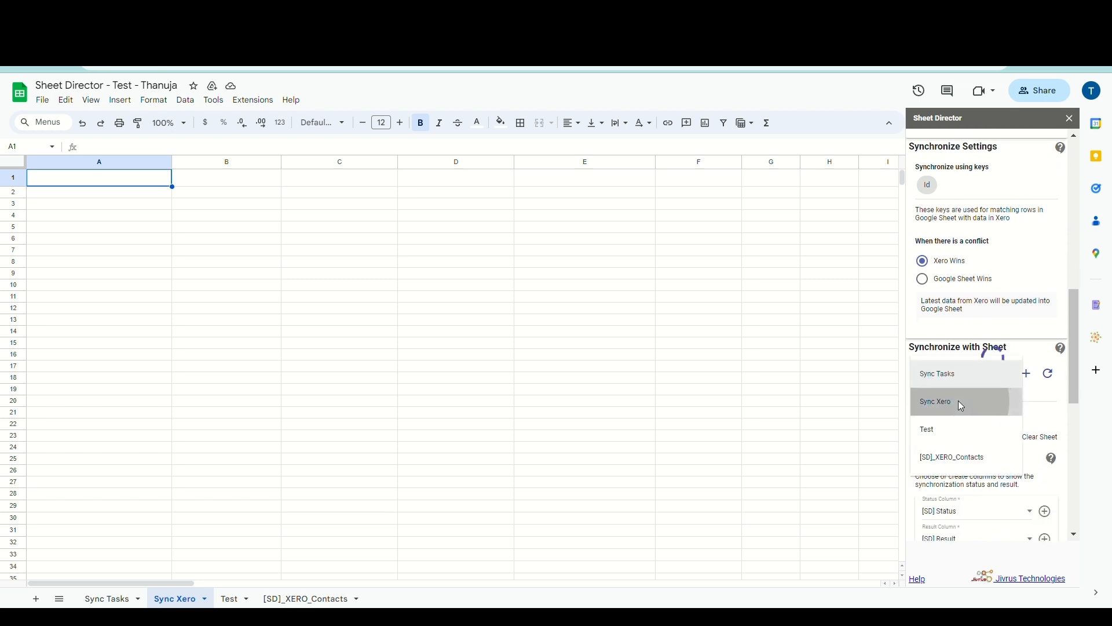
left_click(962, 406)
left_click(1003, 402)
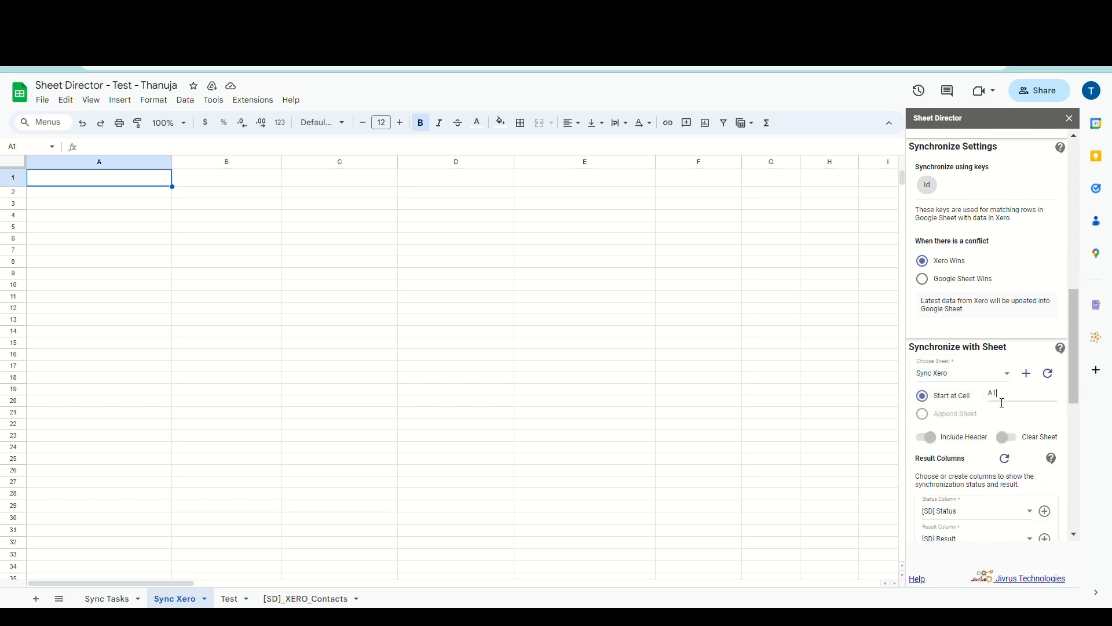
scroll(1001, 406, "down", 2)
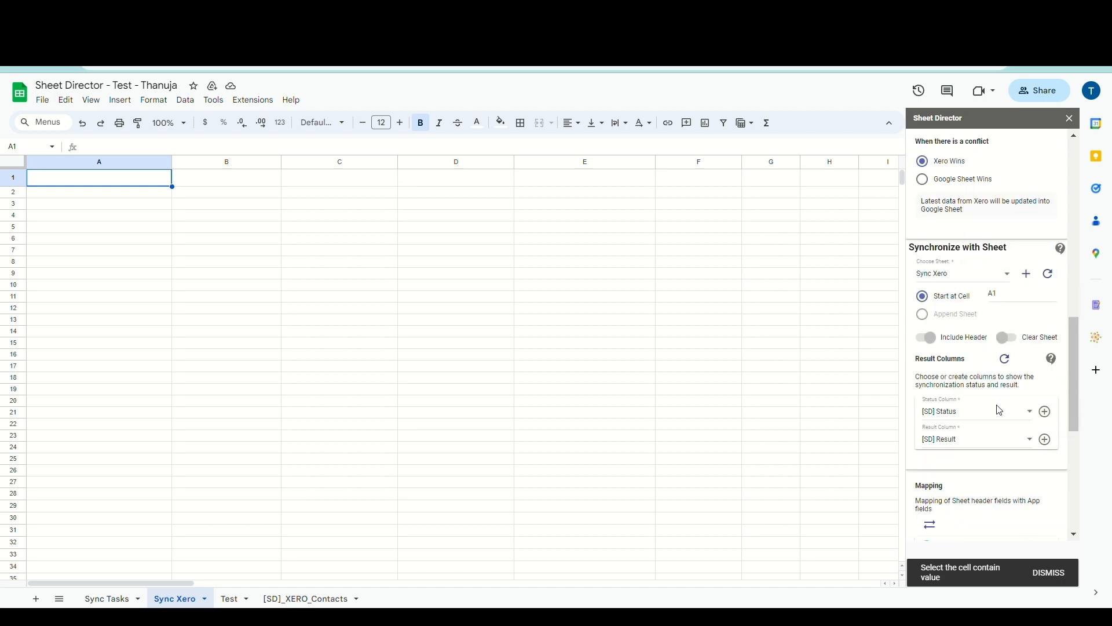
scroll(1000, 410, "down", 5)
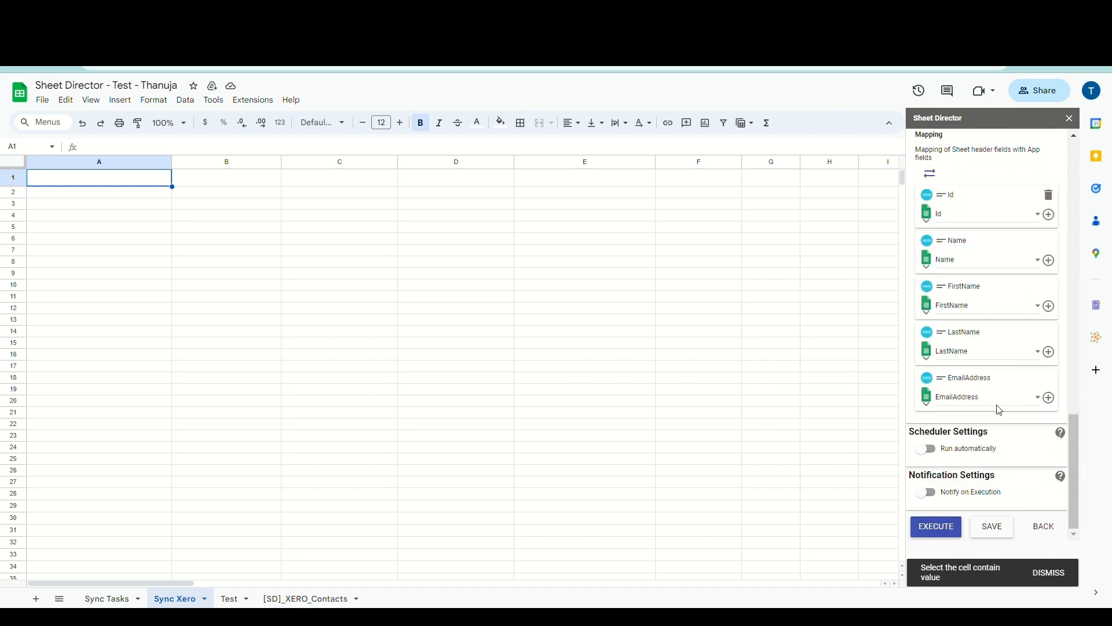
left_click(943, 524)
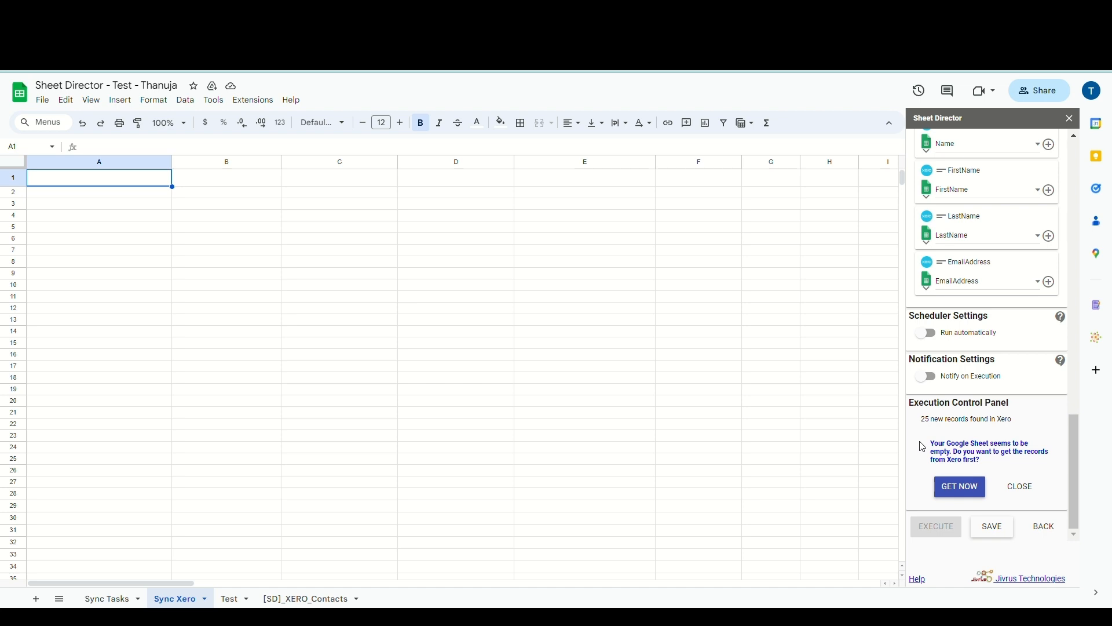
Import the 25 Xero contacts with GET NOW and create the [SD] Status column
left_click(952, 486)
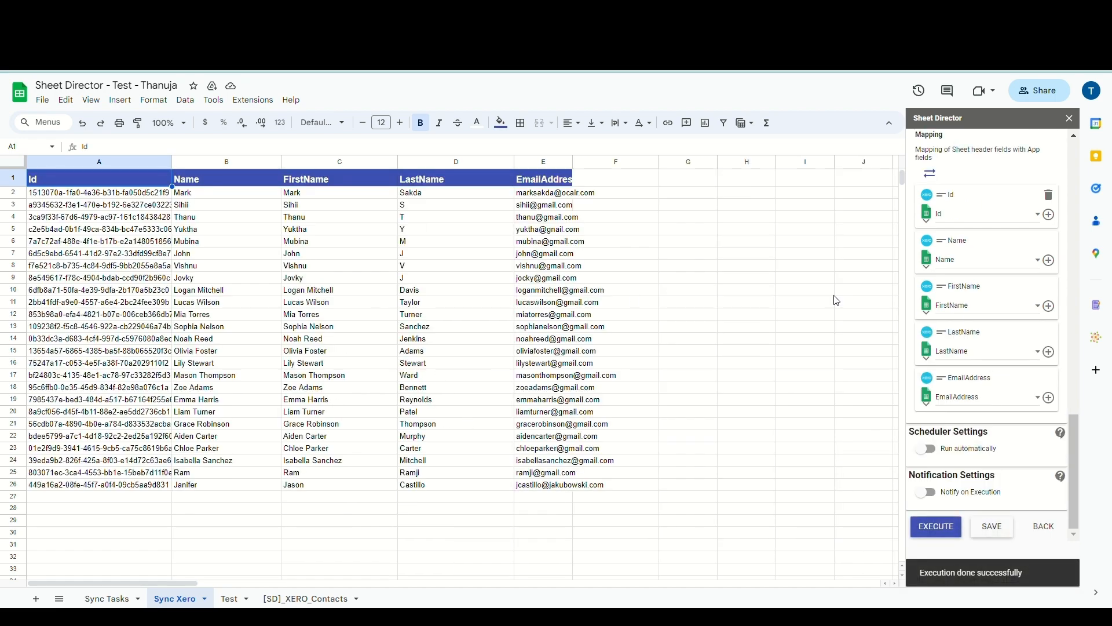
scroll(962, 319, "up", 5)
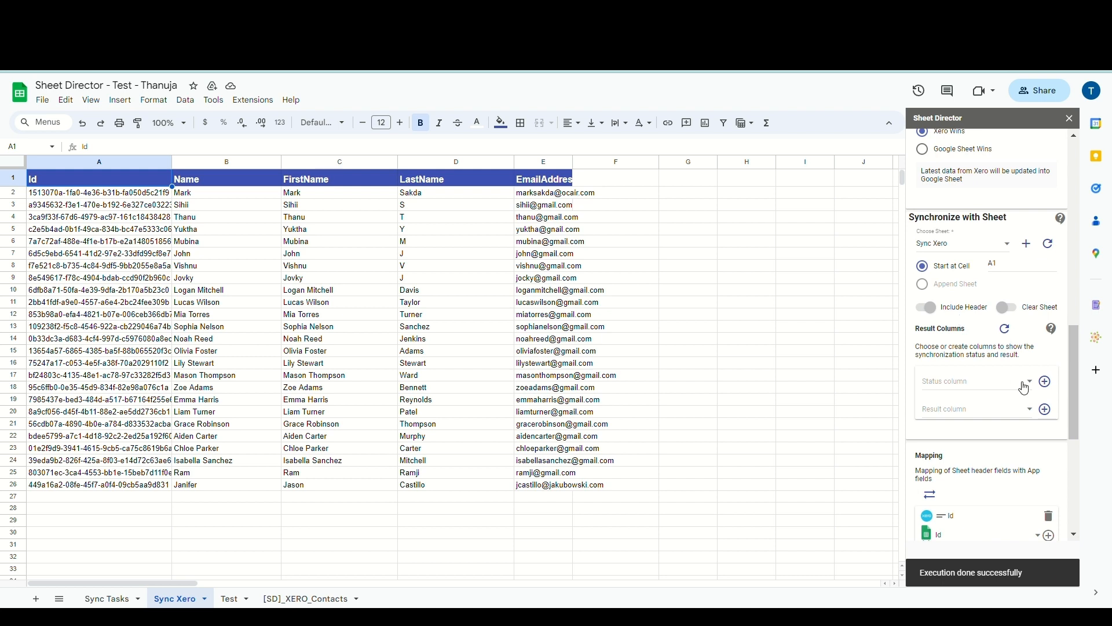
scroll(1024, 385, "down", 2)
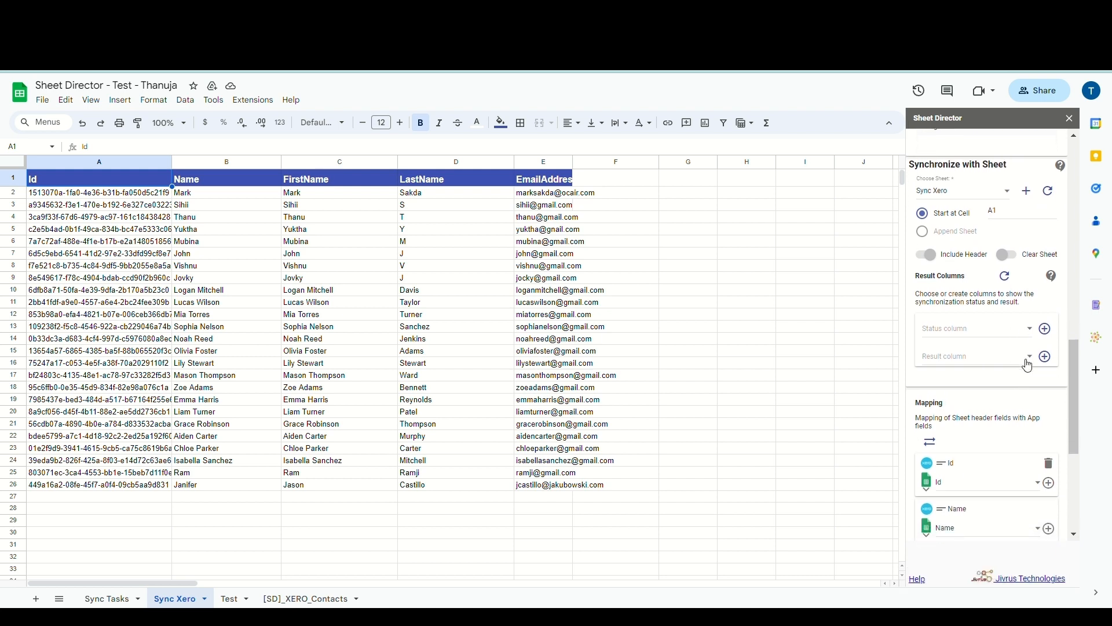
left_click(1047, 330)
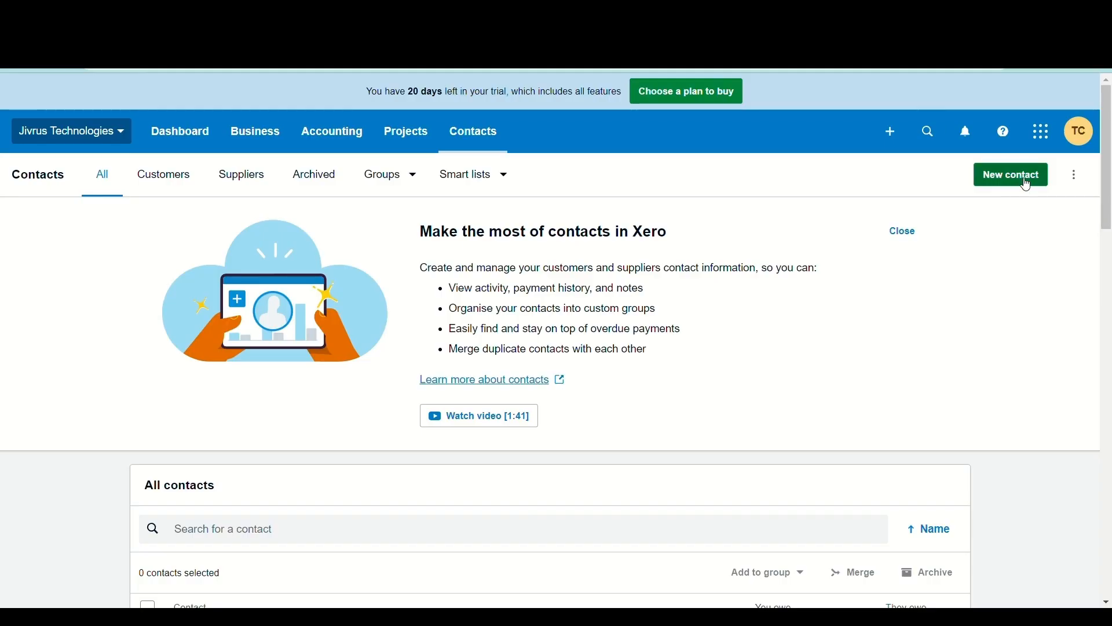
Start a new Xero contact, entering its contact name and account number
left_click(1021, 180)
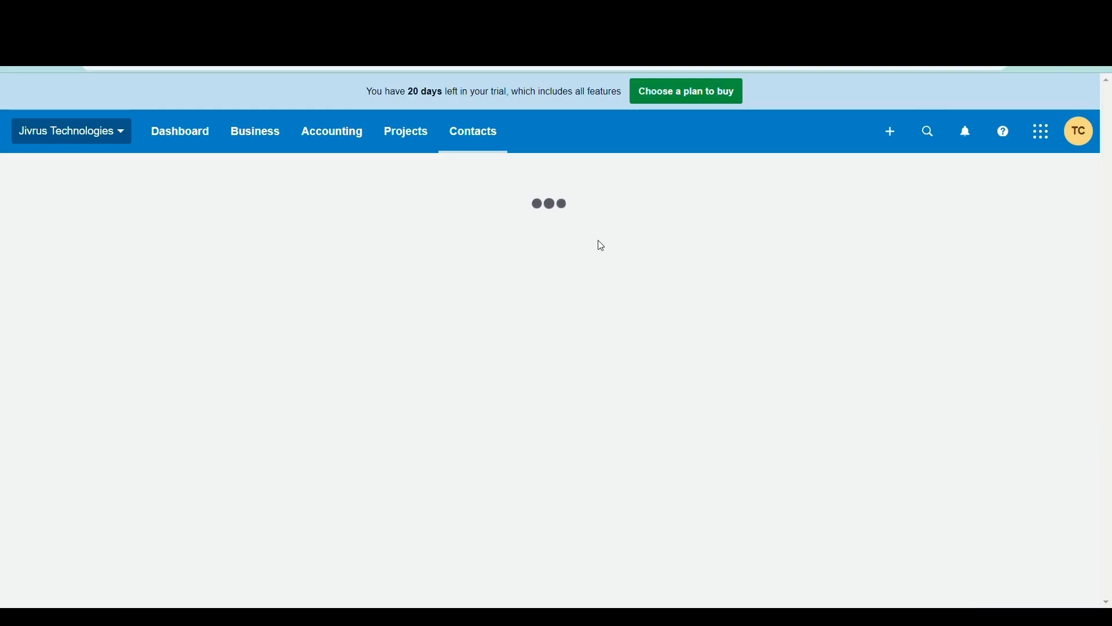
type("Kanasu")
left_click(547, 390)
type("K!02")
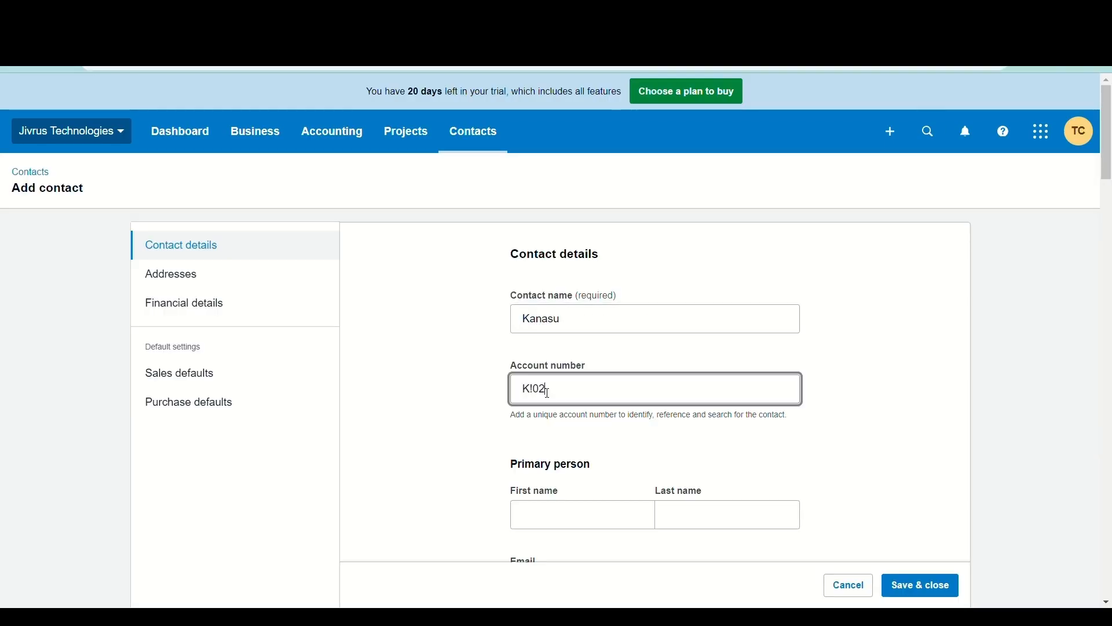
type("3")
Fill in the primary person's first name, last name and e-mail, then save the contact
scroll(544, 383, "down", 3)
left_click(542, 325)
type("Kanasu")
left_click(689, 316)
type("K")
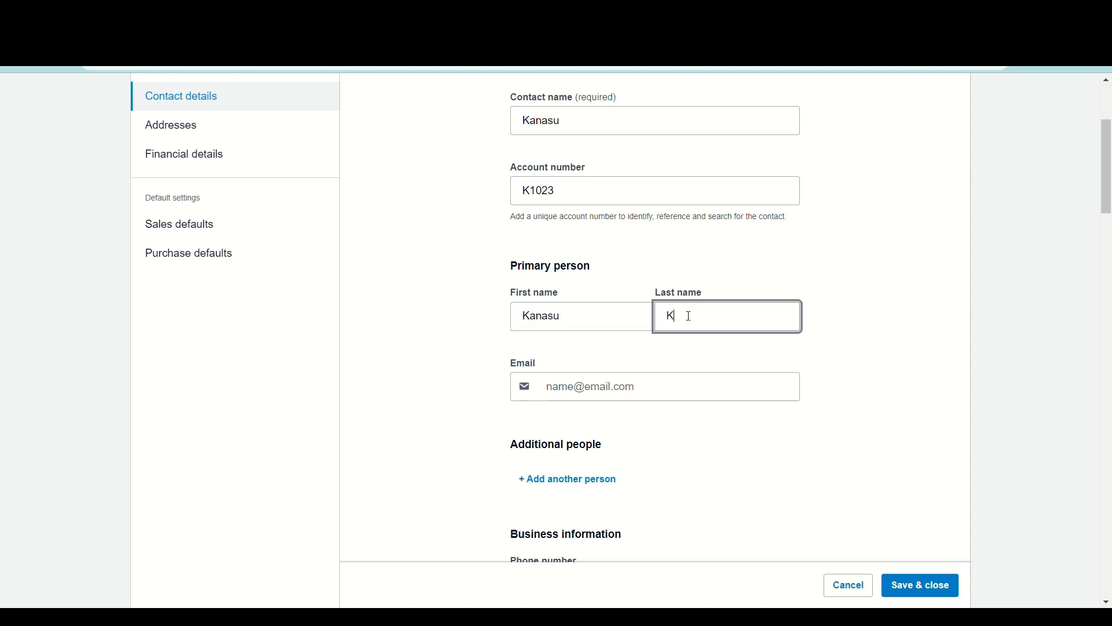
left_click(651, 384)
scroll(921, 596, "down", 2)
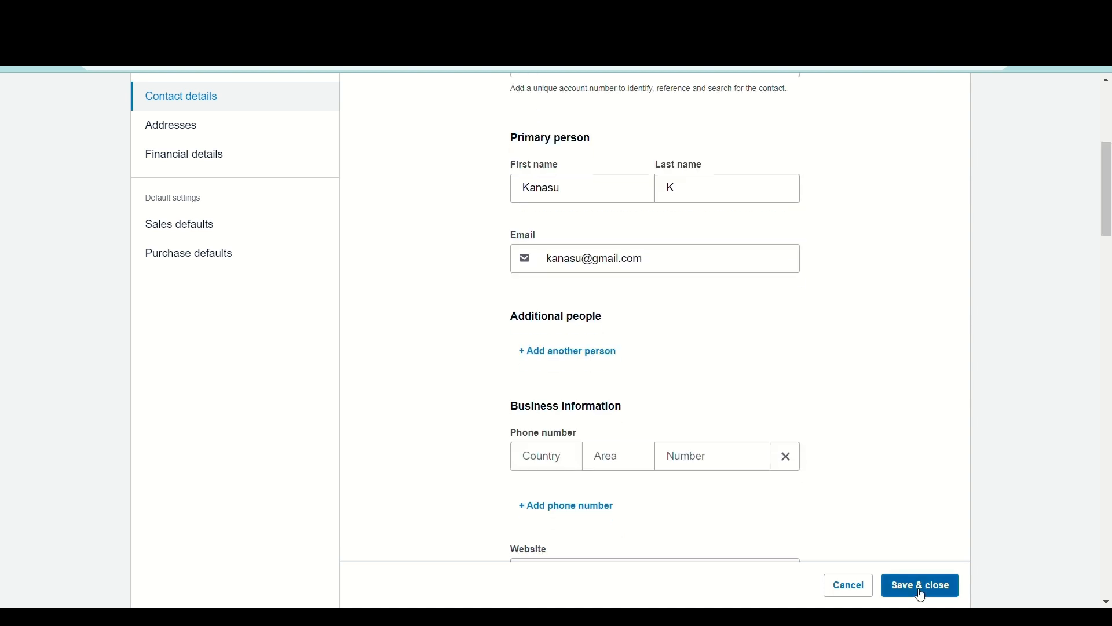
left_click(922, 585)
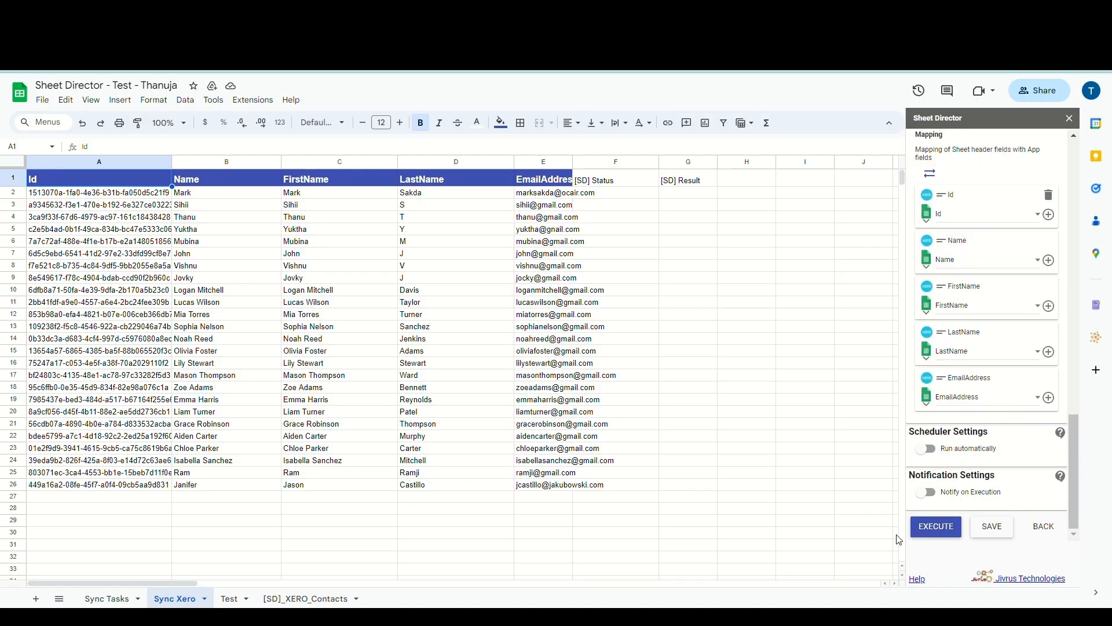
Rerun the Xero sync check and review the summary: one new record, 25 of 25 rows to update
left_click(936, 534)
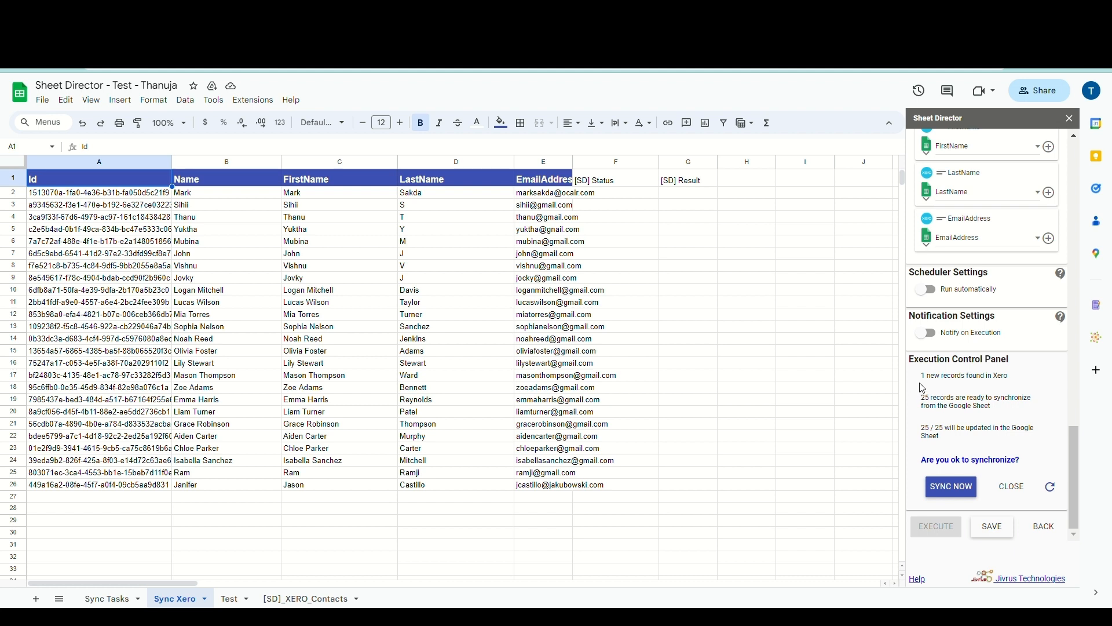
left_click_drag(927, 383, 1018, 380)
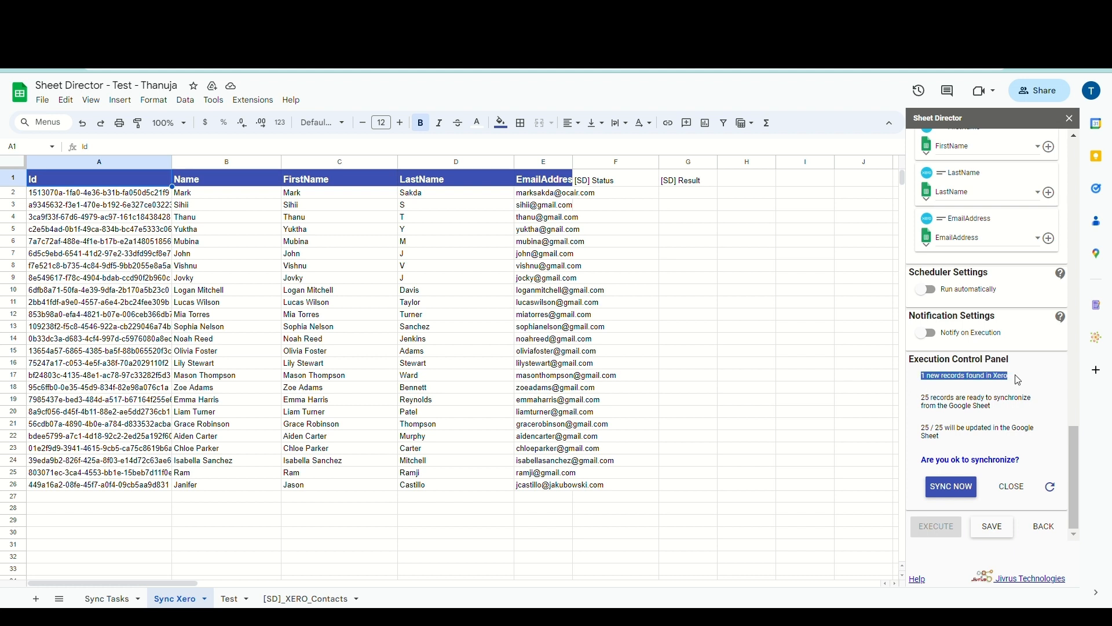
left_click(1019, 380)
triple_click(959, 404)
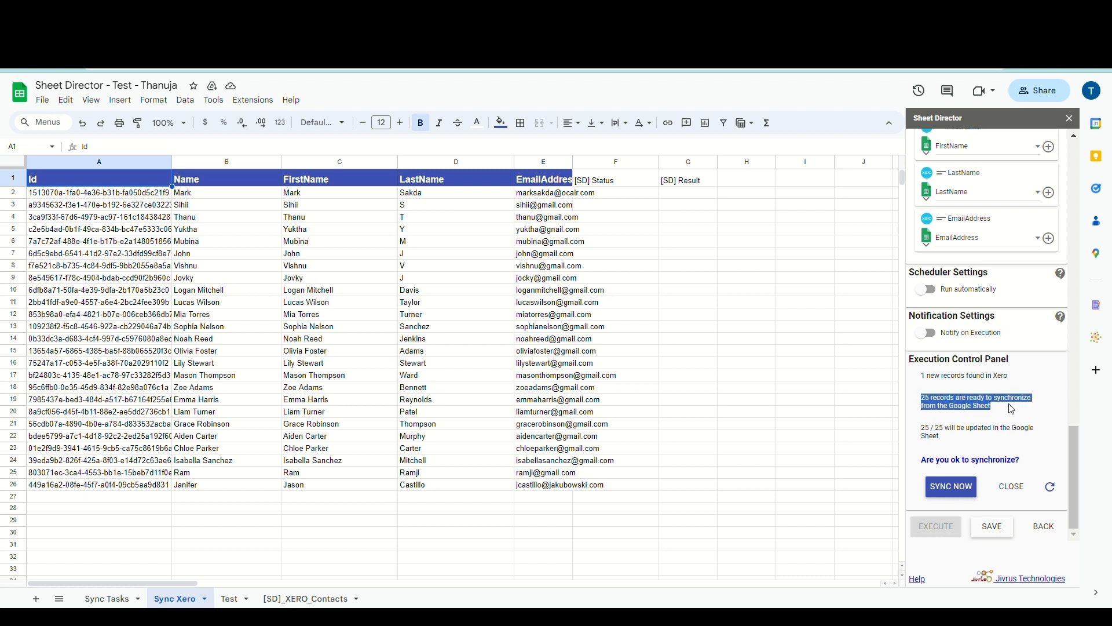
left_click(1011, 406)
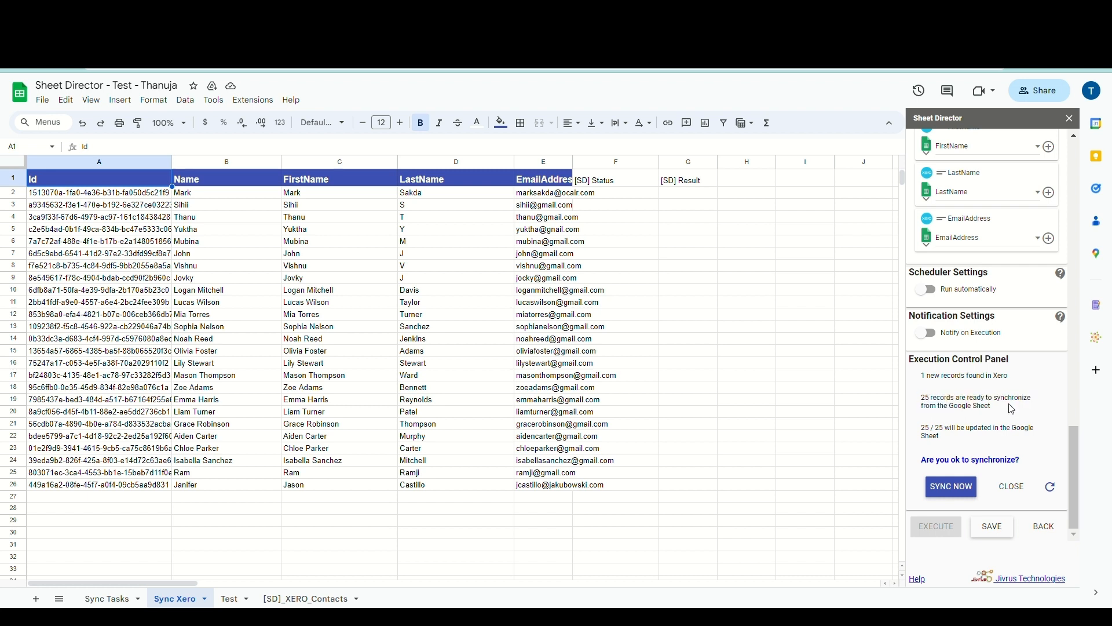
left_click_drag(923, 434, 956, 444)
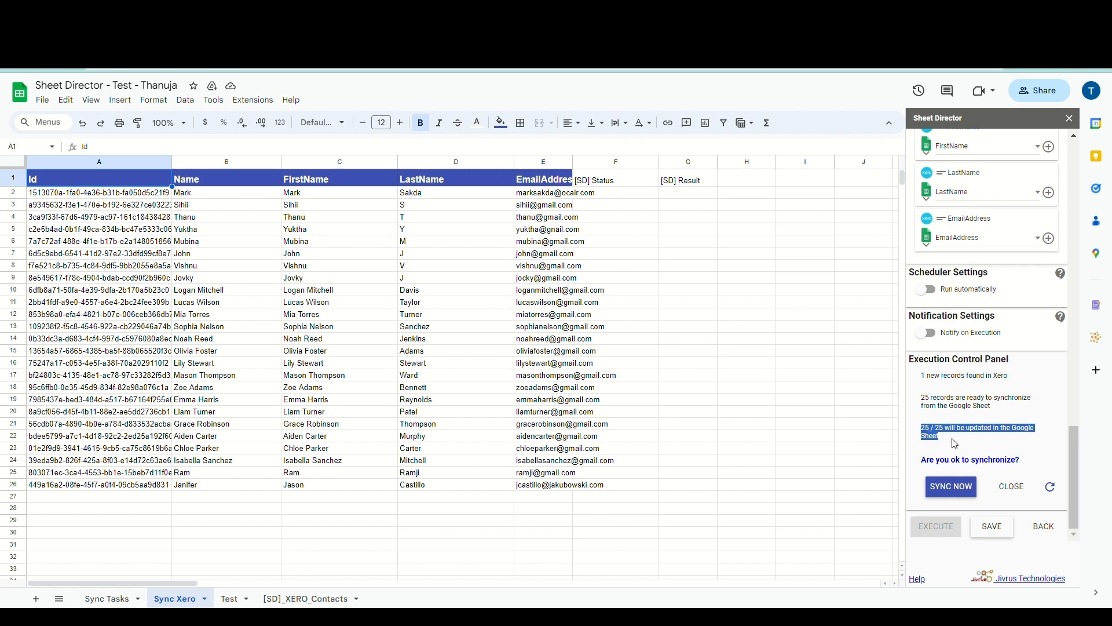
left_click(956, 444)
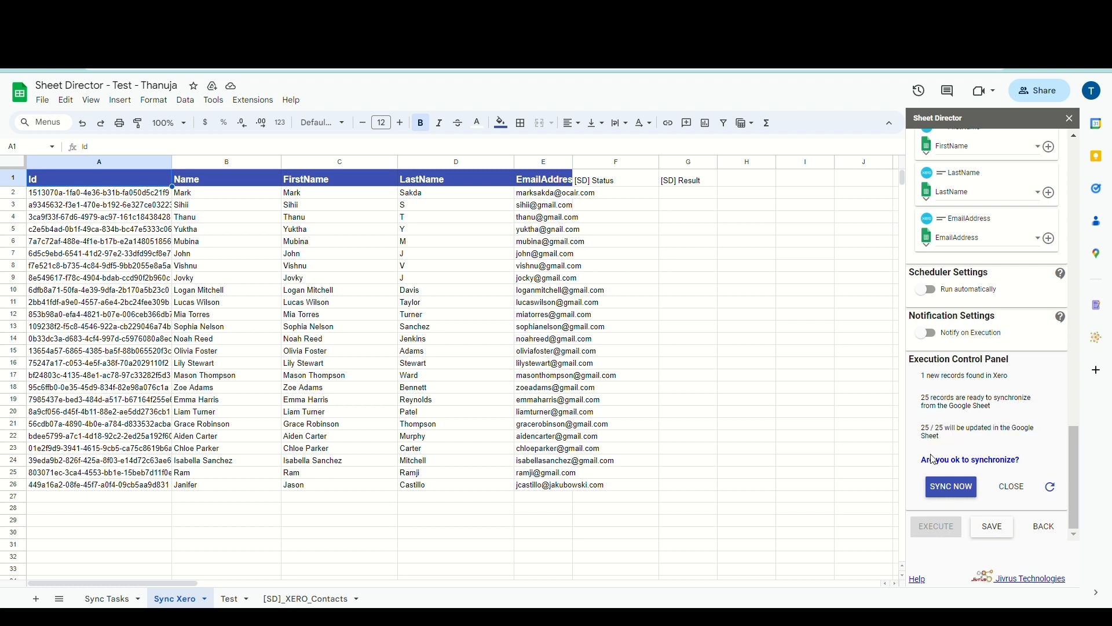
left_click_drag(980, 473, 1026, 470)
left_click(1028, 471)
Synchronize the sheet rows with Xero and widen the EmailAddress column so addresses fit
left_click(963, 497)
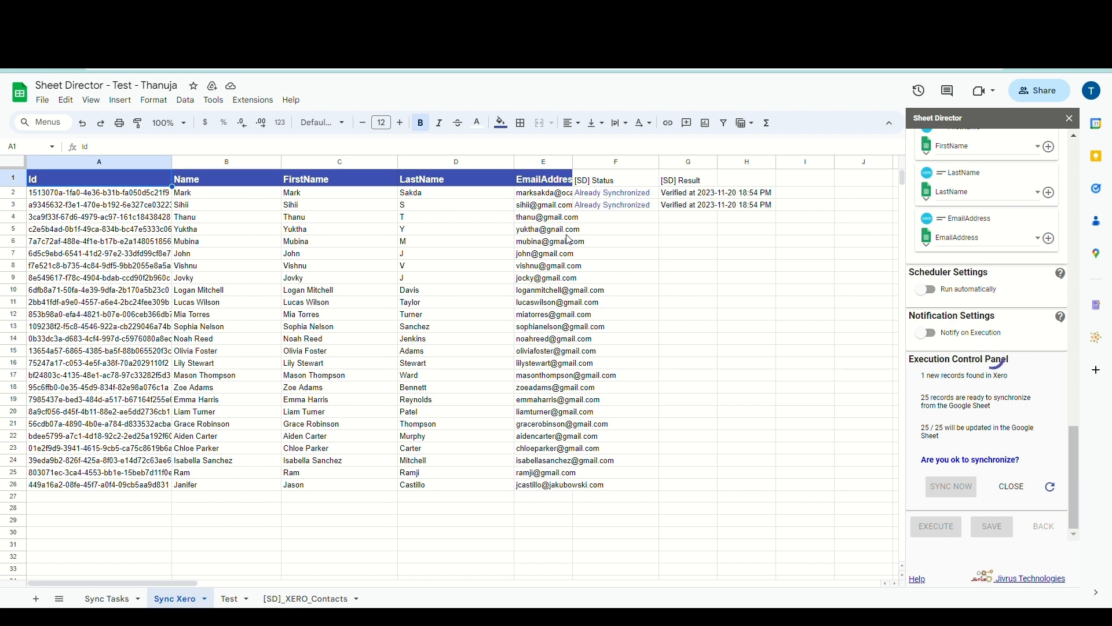
left_click_drag(573, 163, 671, 178)
scroll(704, 278, "right", 2)
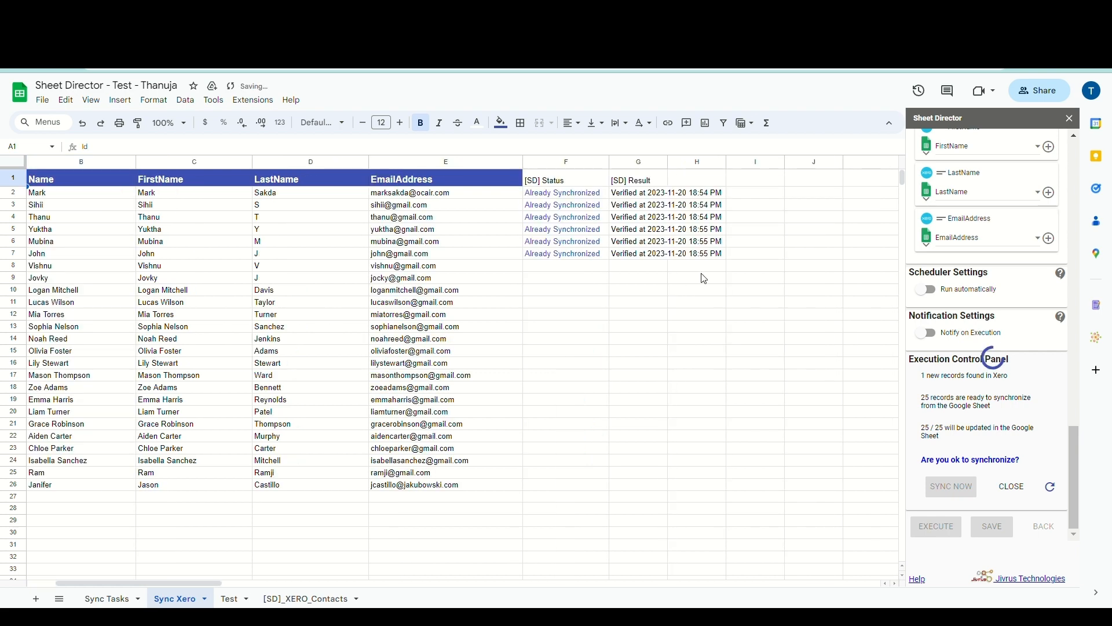
scroll(704, 279, "left", 2)
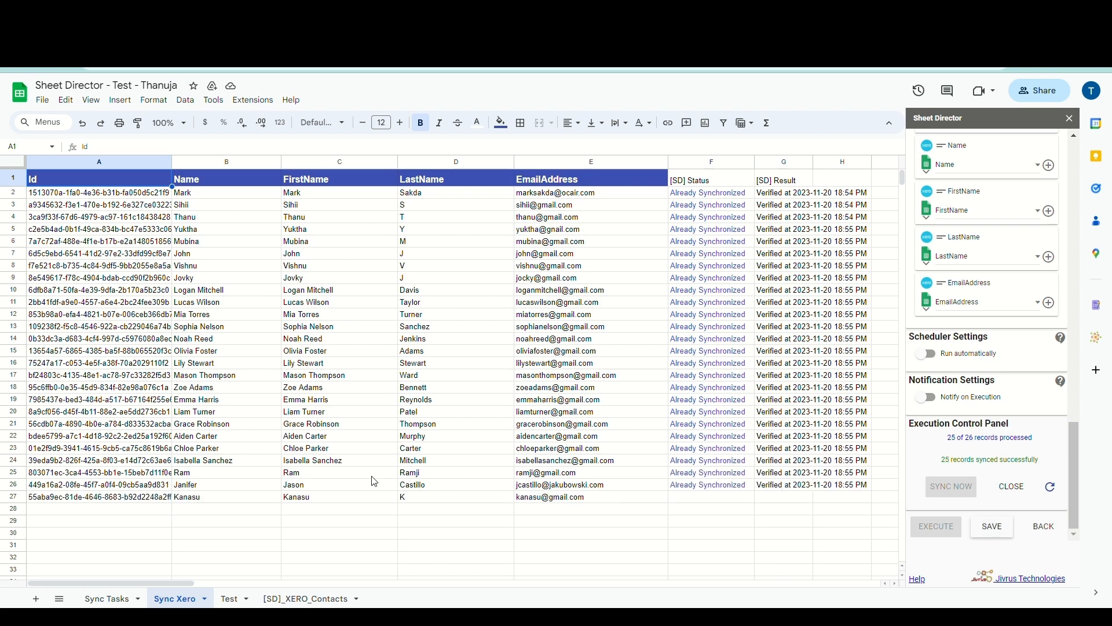
Inspect the newly added Xero contact's name in cell B27
double_click(208, 499)
double_click(208, 501)
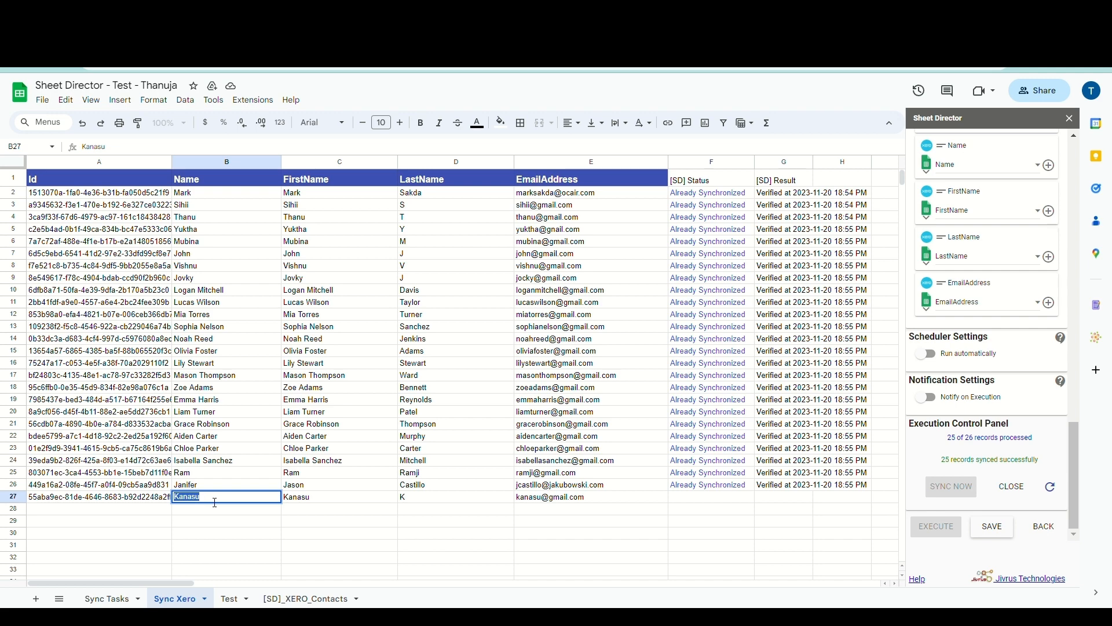
left_click(218, 502)
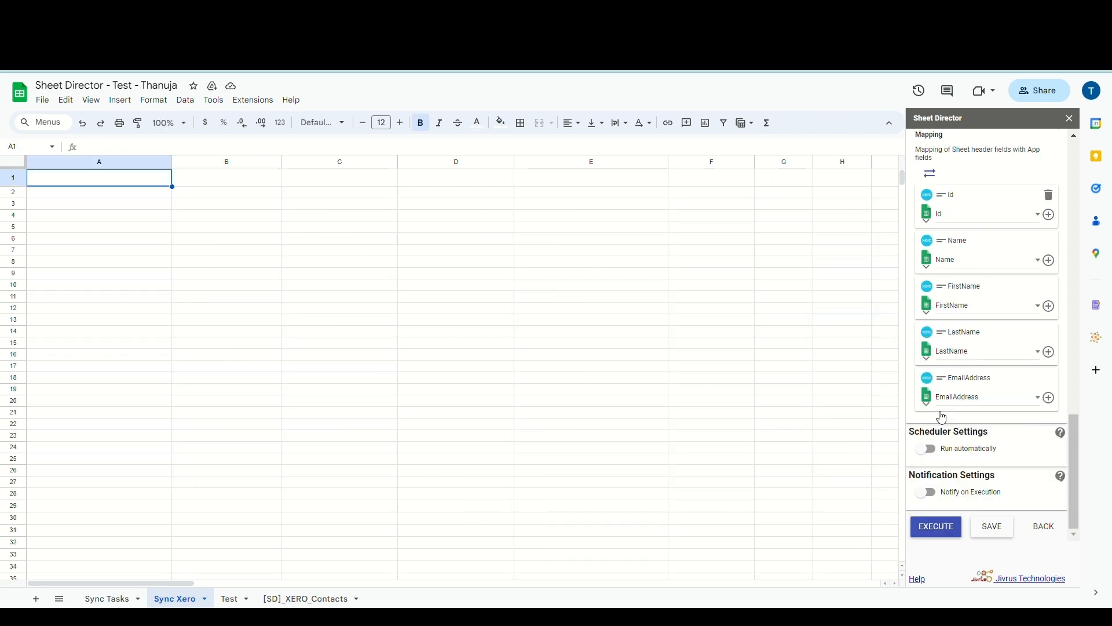
Set Sheet Director's Start at Cell to F6 and run the sync check on the empty sheet
scroll(942, 417, "up", 7)
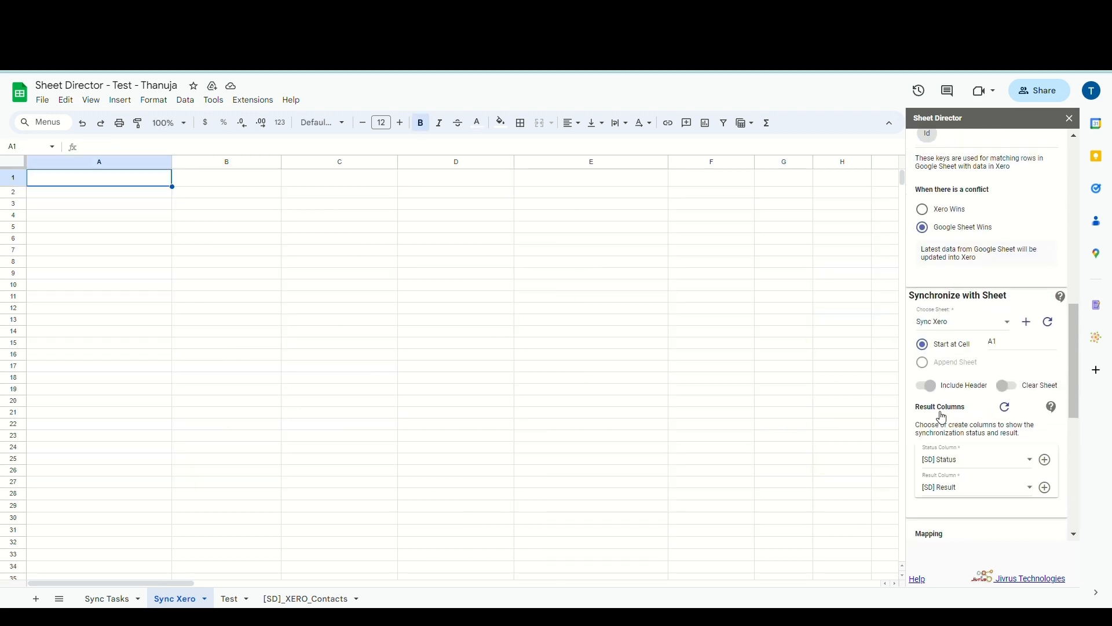
left_click(1026, 351)
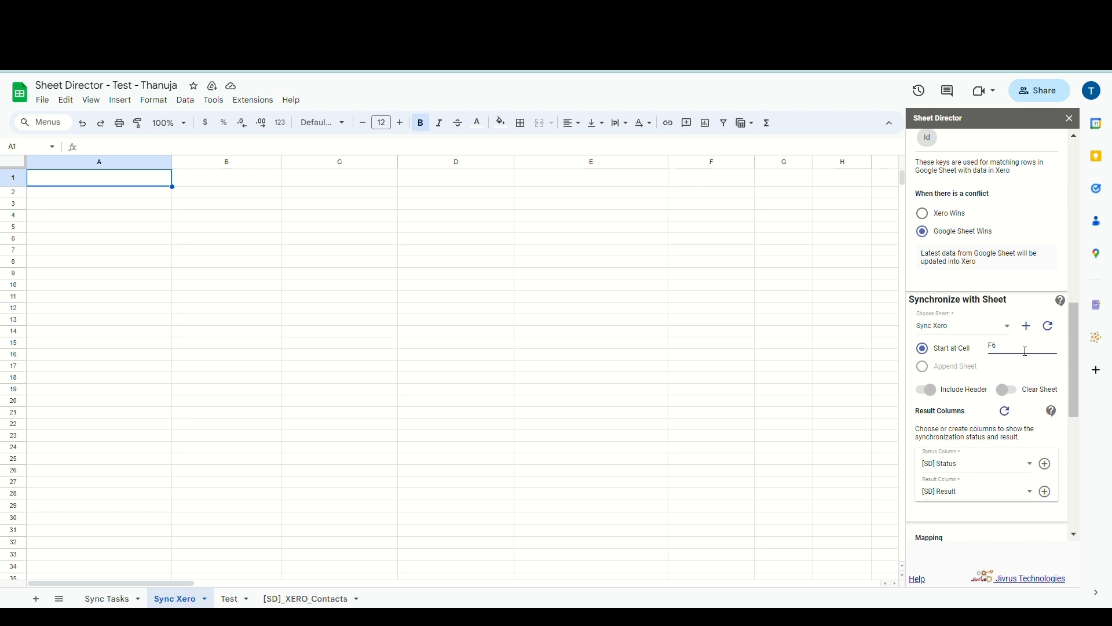
scroll(1026, 351, "down", 7)
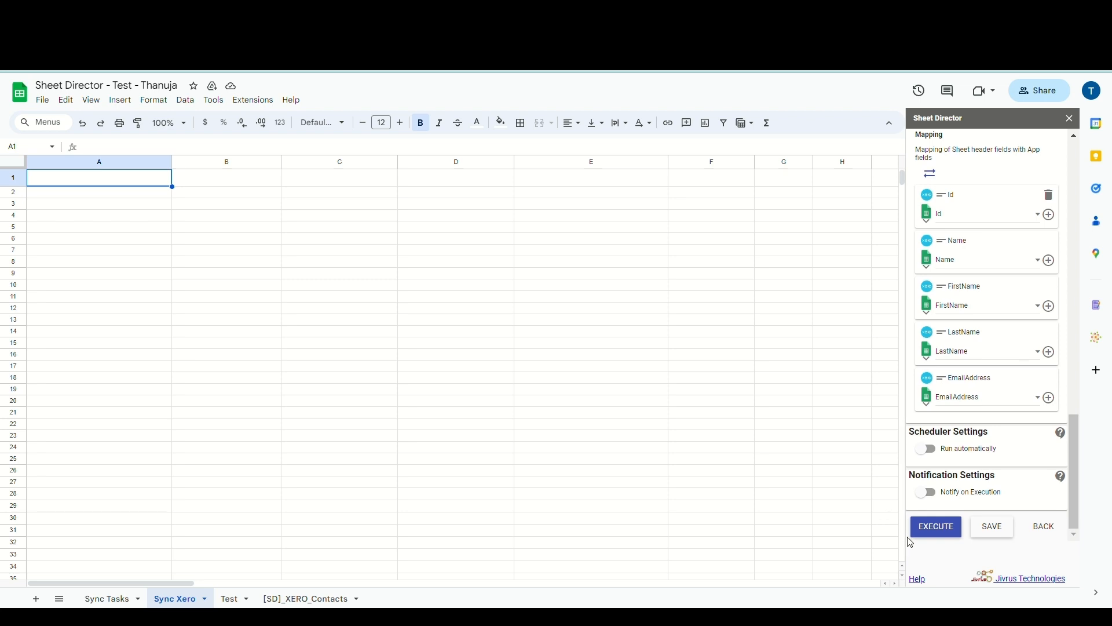
left_click(926, 528)
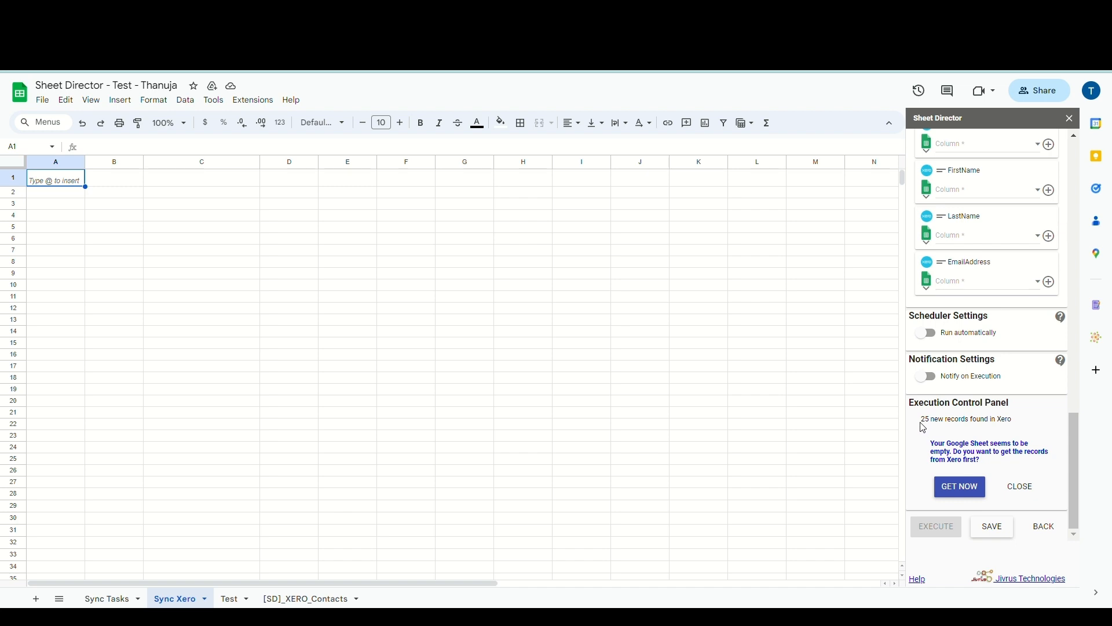
Fetch the 25 new Xero contacts into the sheet, widen the new columns and select F6
left_click_drag(923, 426, 1059, 420)
left_click(1021, 426)
left_click(974, 491)
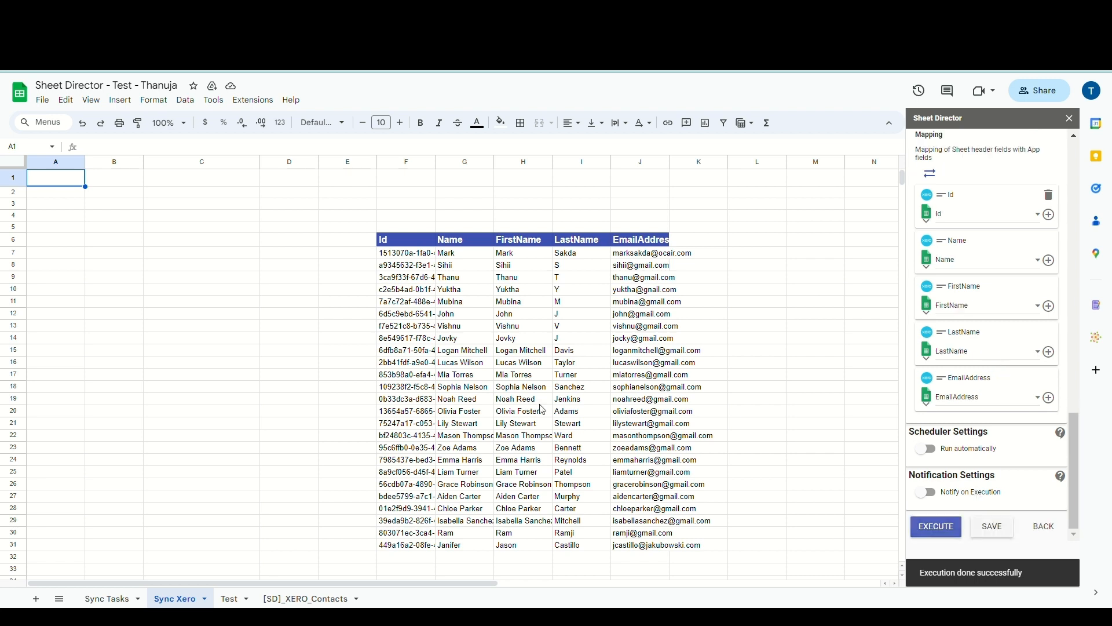
left_click_drag(439, 163, 772, 162)
scroll(626, 168, "right", 2)
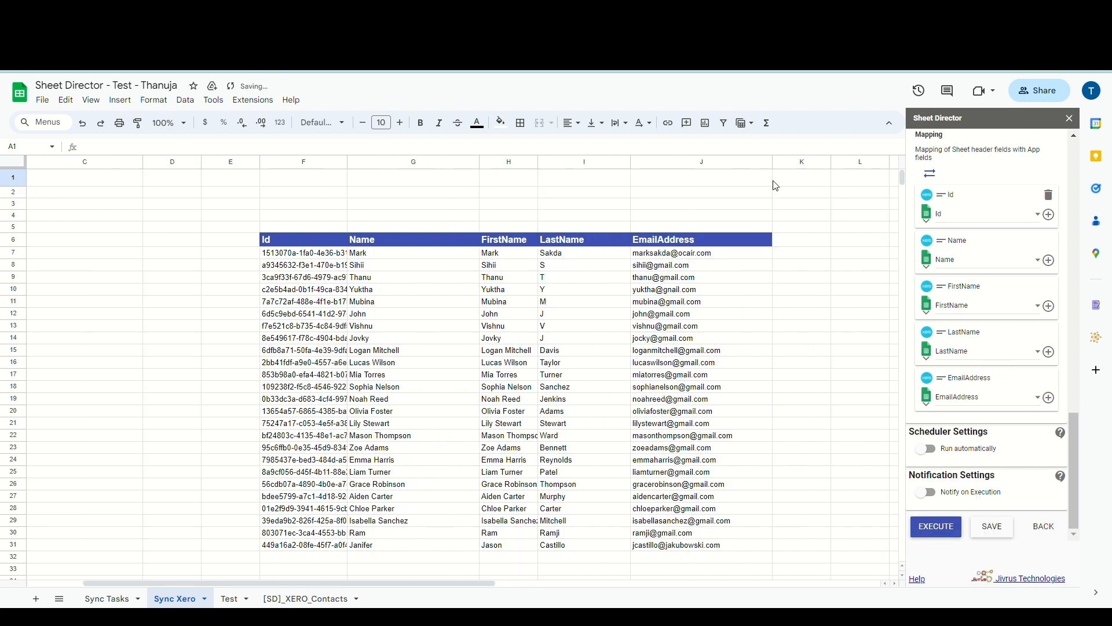
left_click(303, 240)
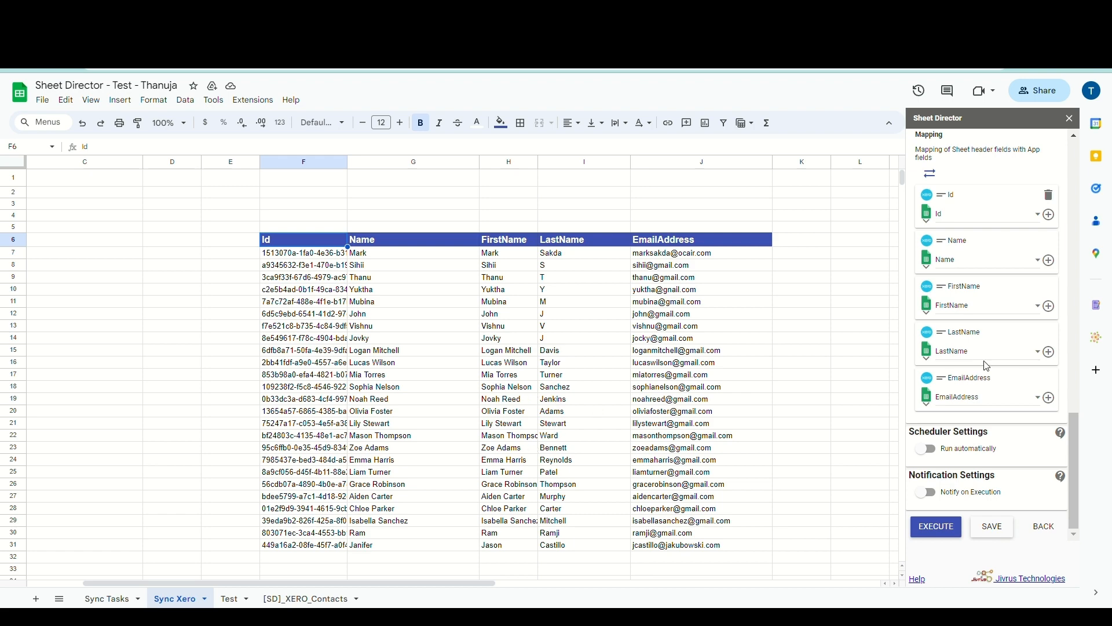
Create the [SD] Status and [SD] Result columns and review the 25-record synchronize prompt
scroll(991, 366, "up", 6)
scroll(995, 365, "down", 2)
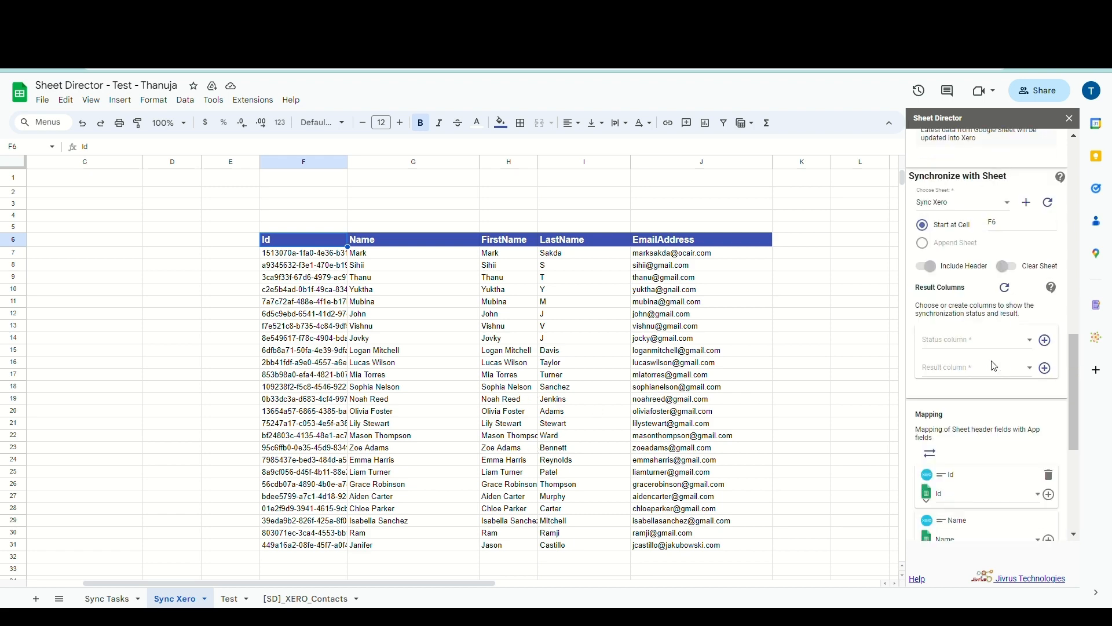
left_click(1046, 369)
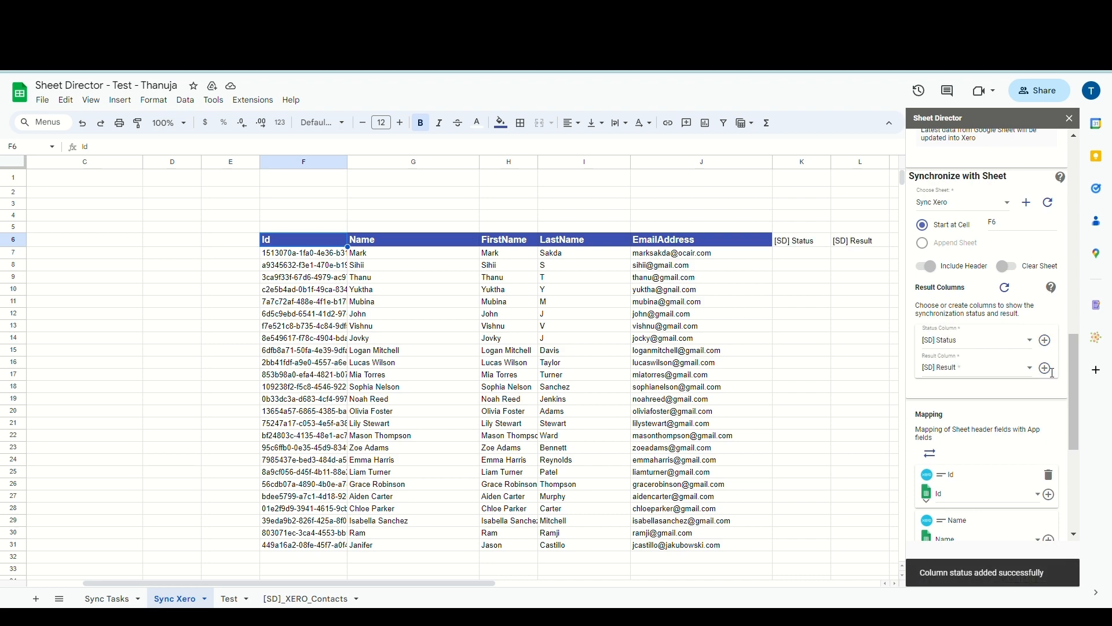
scroll(933, 522, "down", 5)
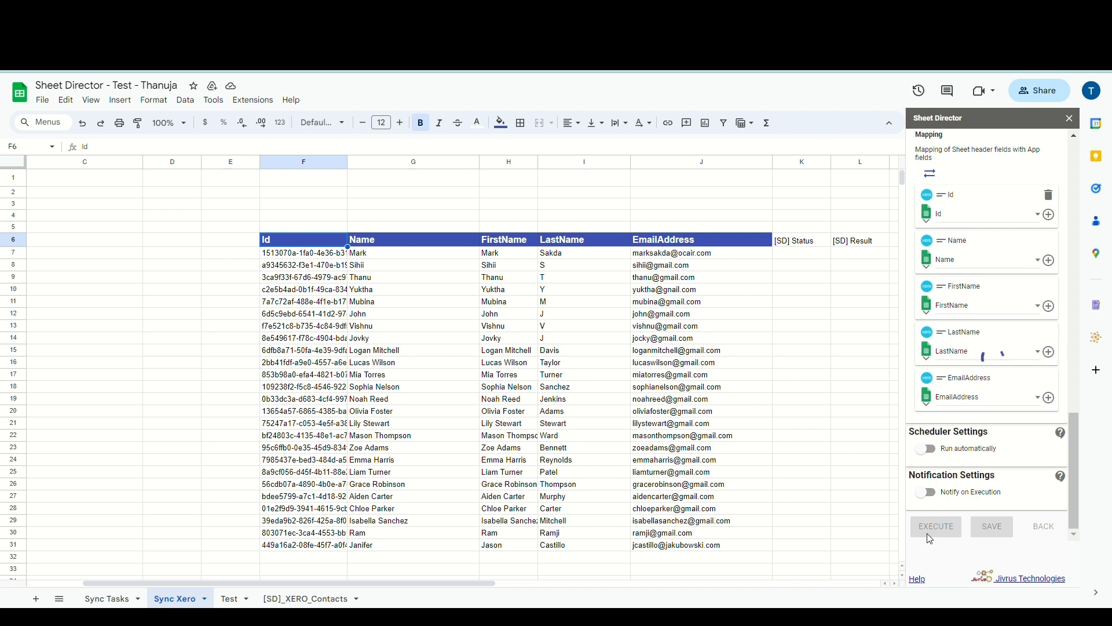
scroll(933, 539, "down", 2)
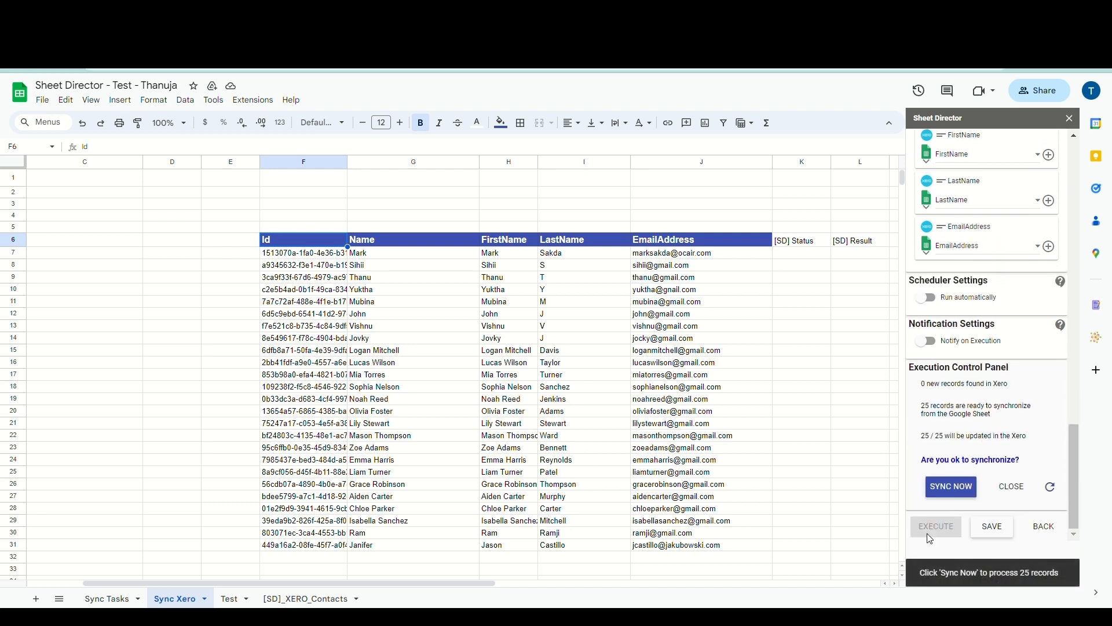
triple_click(933, 465)
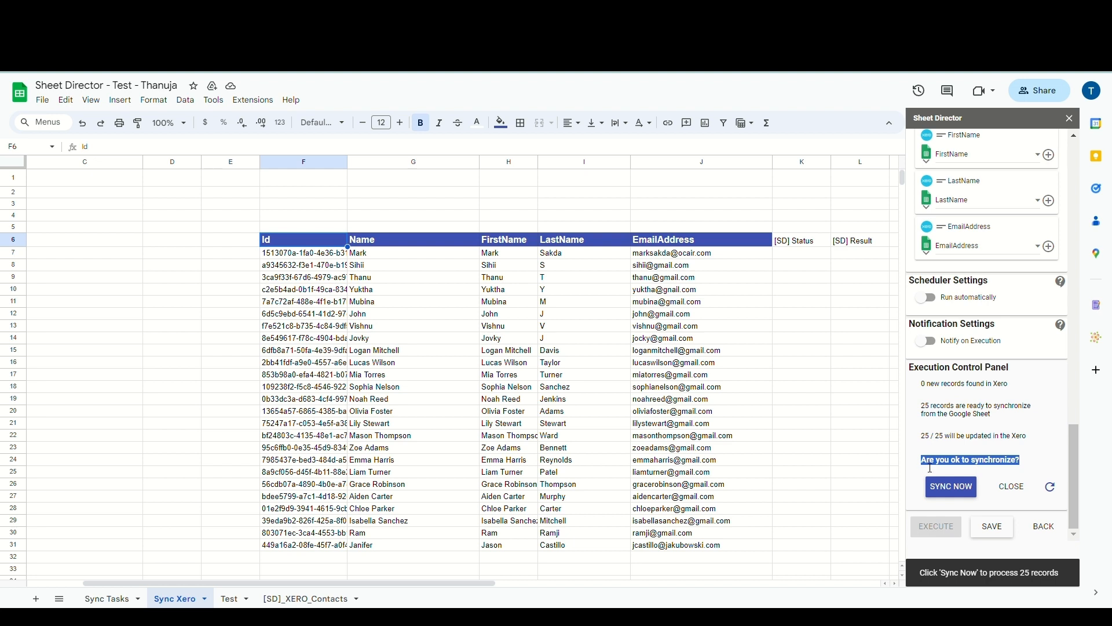
left_click(928, 470)
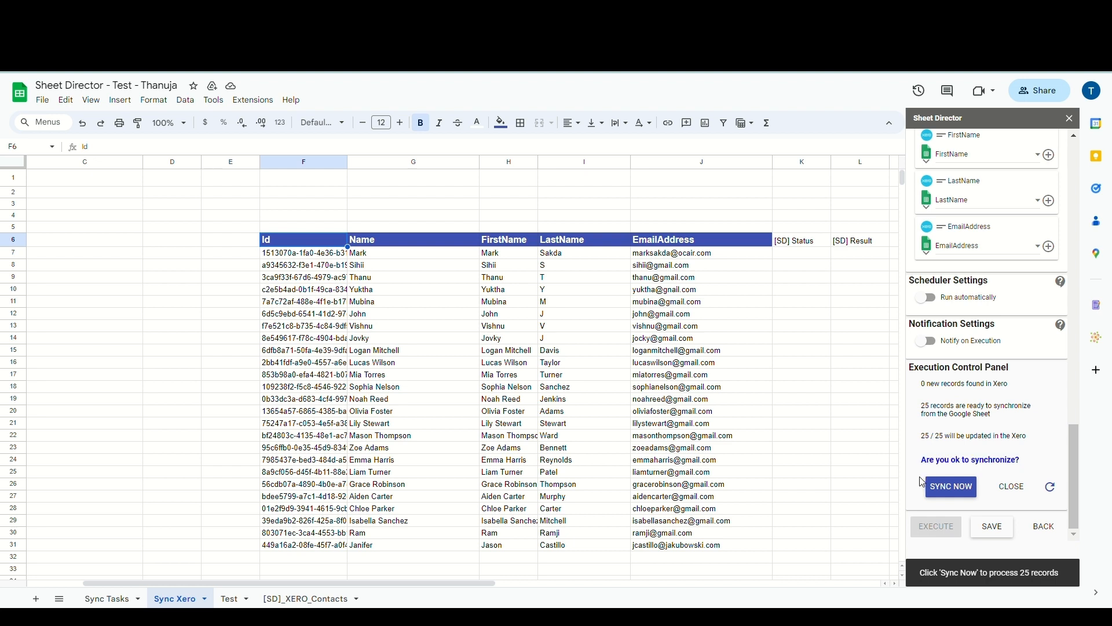
Sync the 25 F6-table contacts with Xero, widening column K as rows show Already Synchronized
left_click(948, 495)
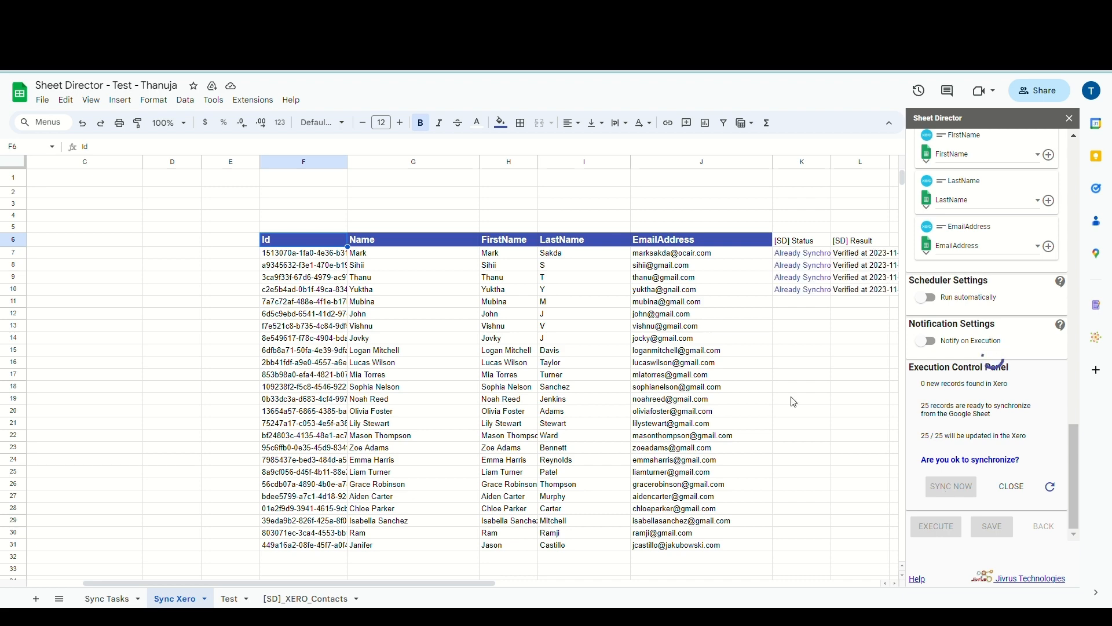
scroll(794, 402, "right", 2)
left_click_drag(714, 162, 783, 175)
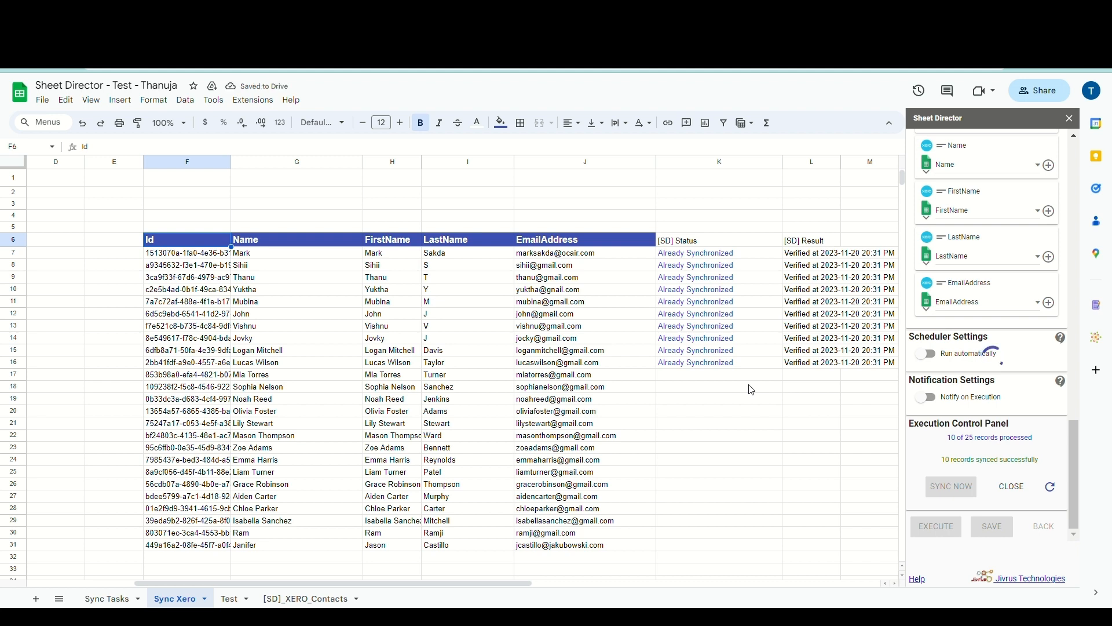
scroll(742, 417, "down", 1)
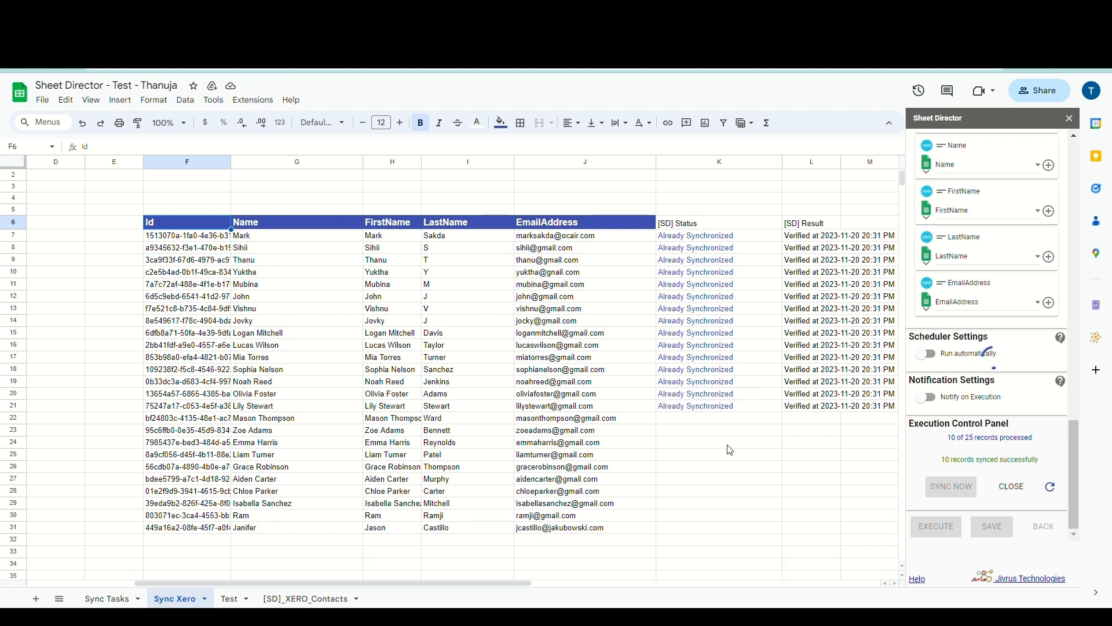
left_click_drag(521, 582, 568, 584)
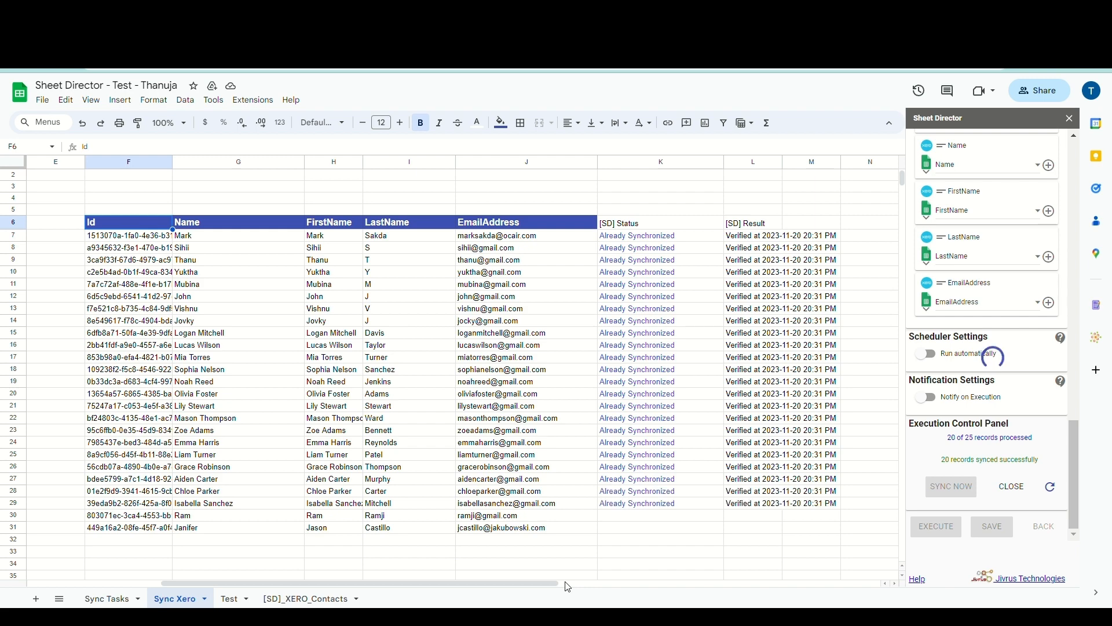